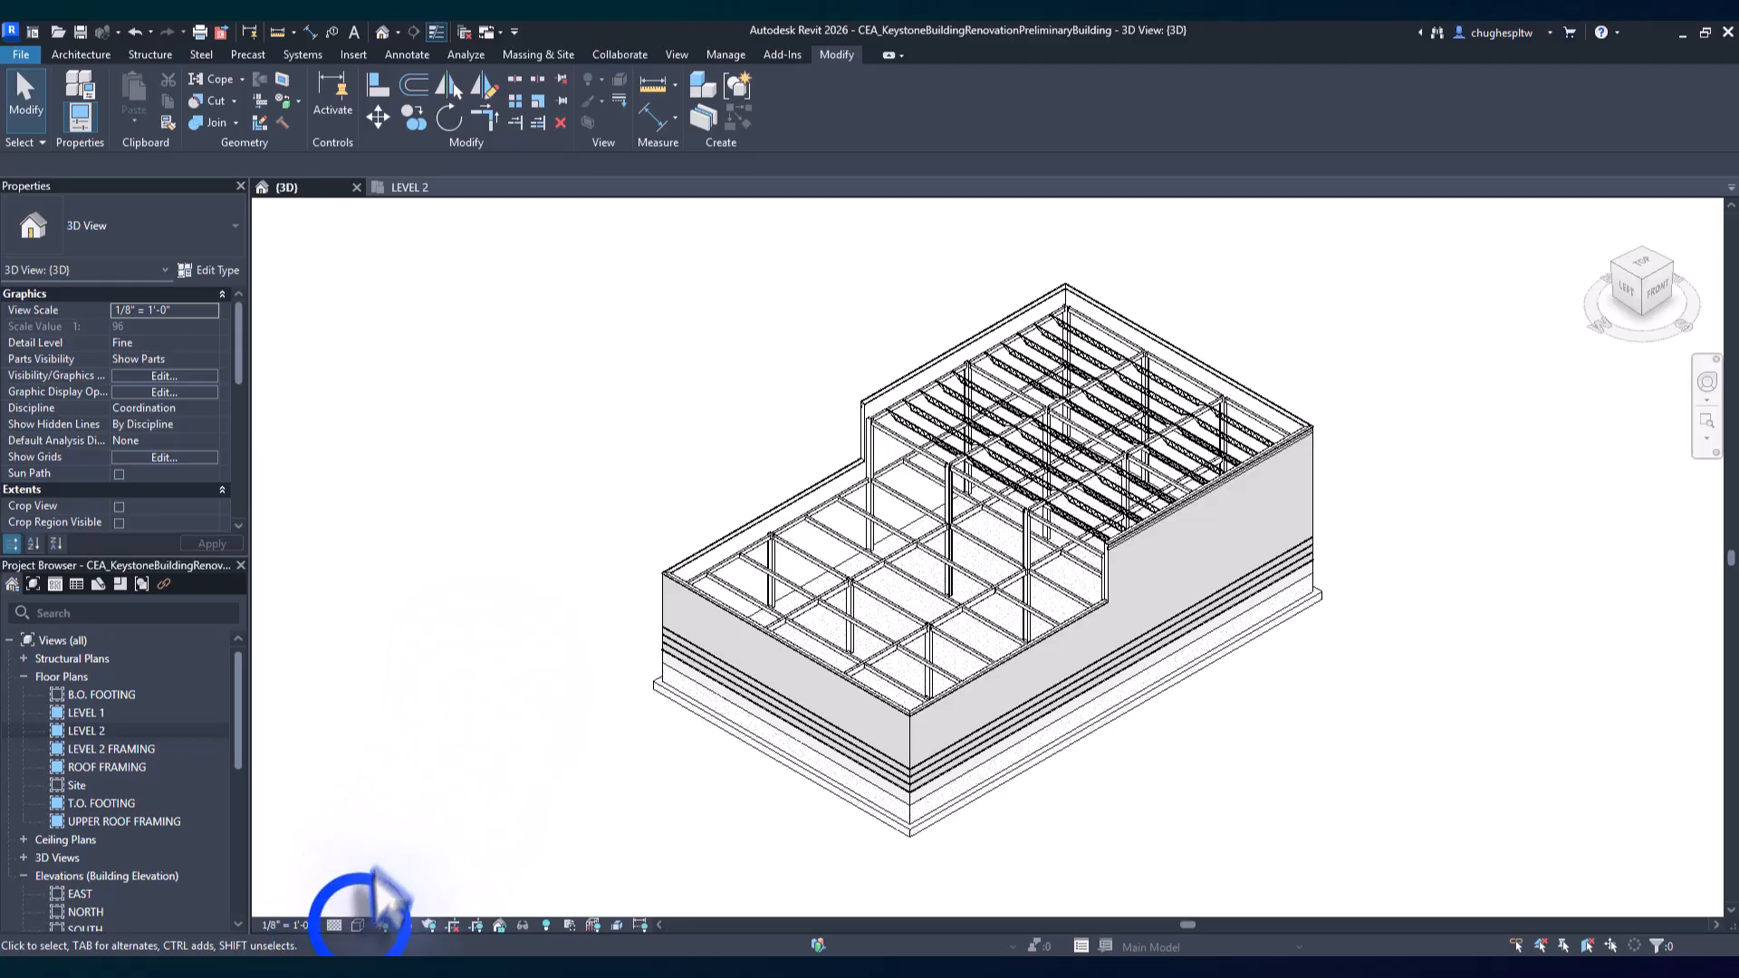
# Set the 3D view's visual style to Shaded.
pyautogui.click(358, 925)
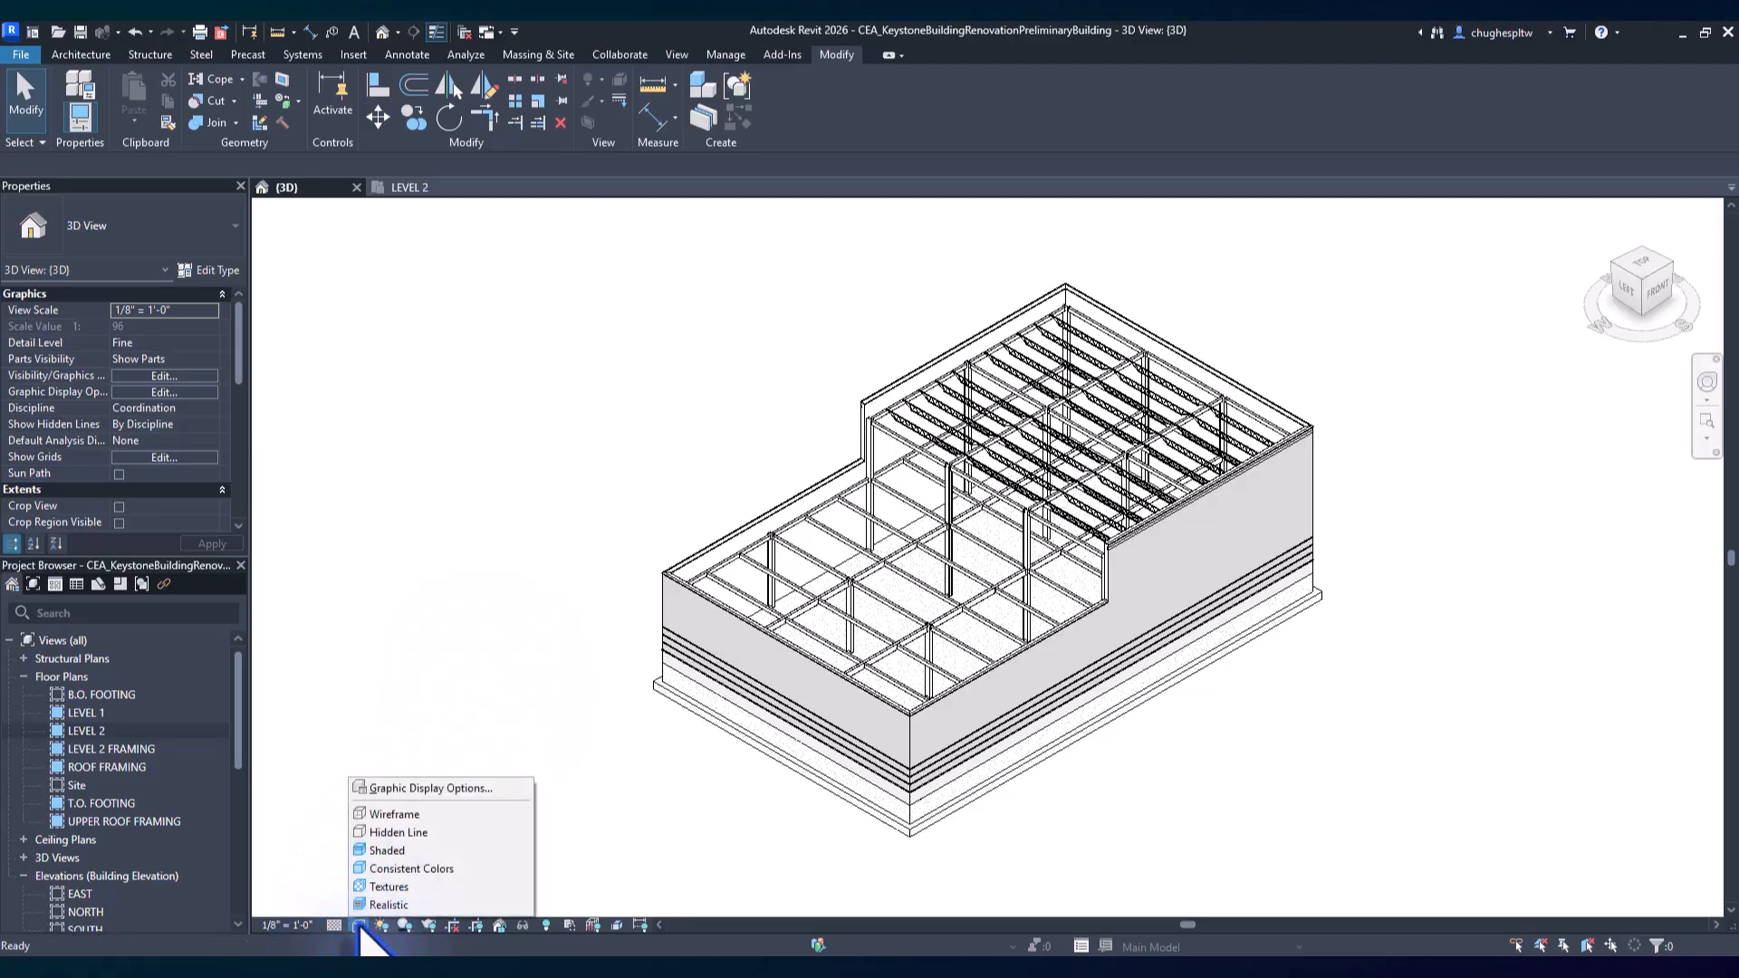
pyautogui.click(388, 850)
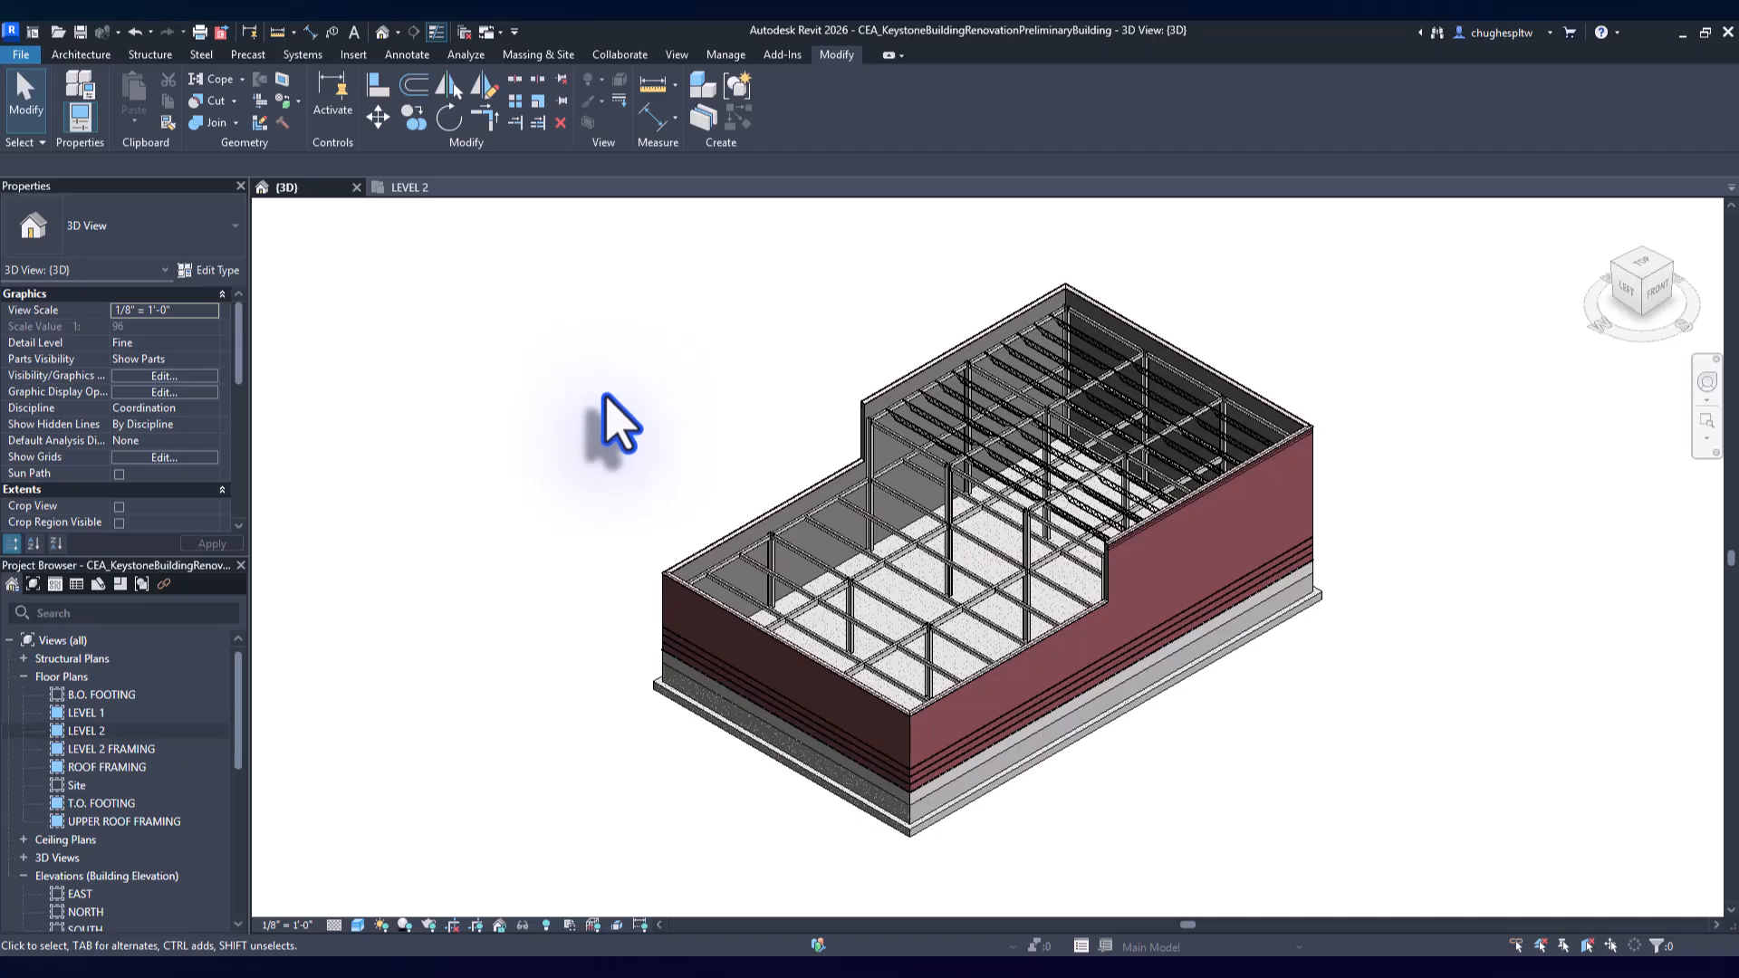
# Select the taller exterior brick wall beside the roof step and review the wall types available for it.
pyautogui.click(1291, 449)
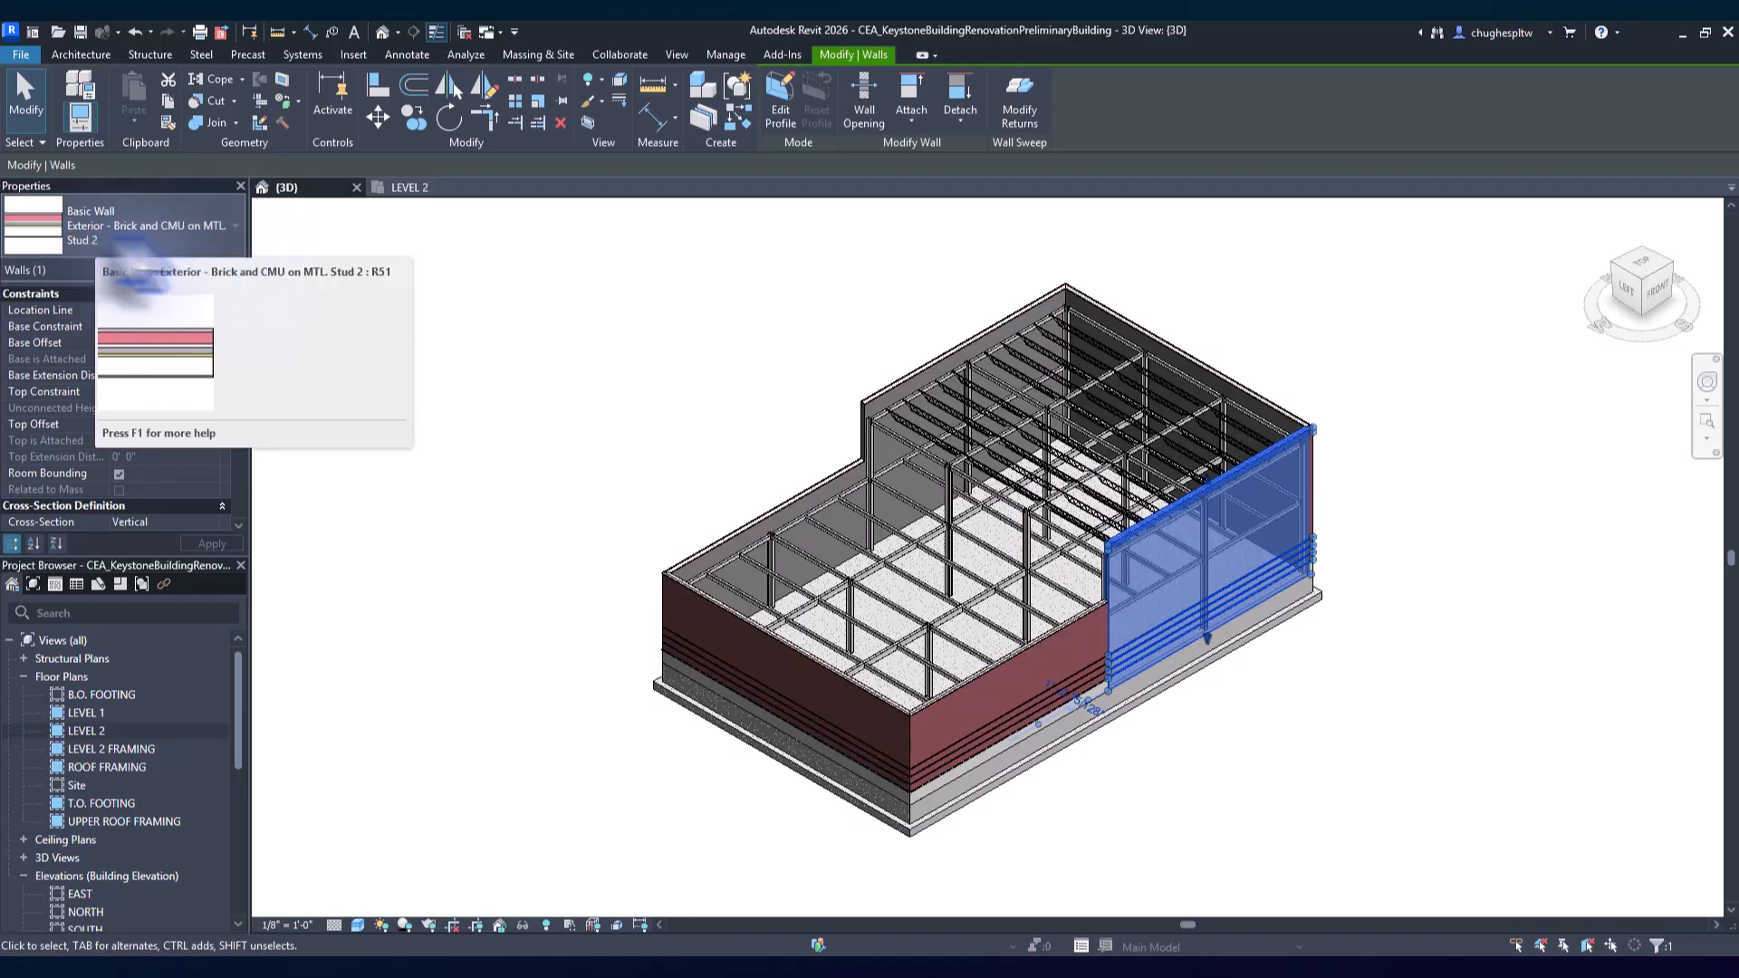
pyautogui.click(199, 228)
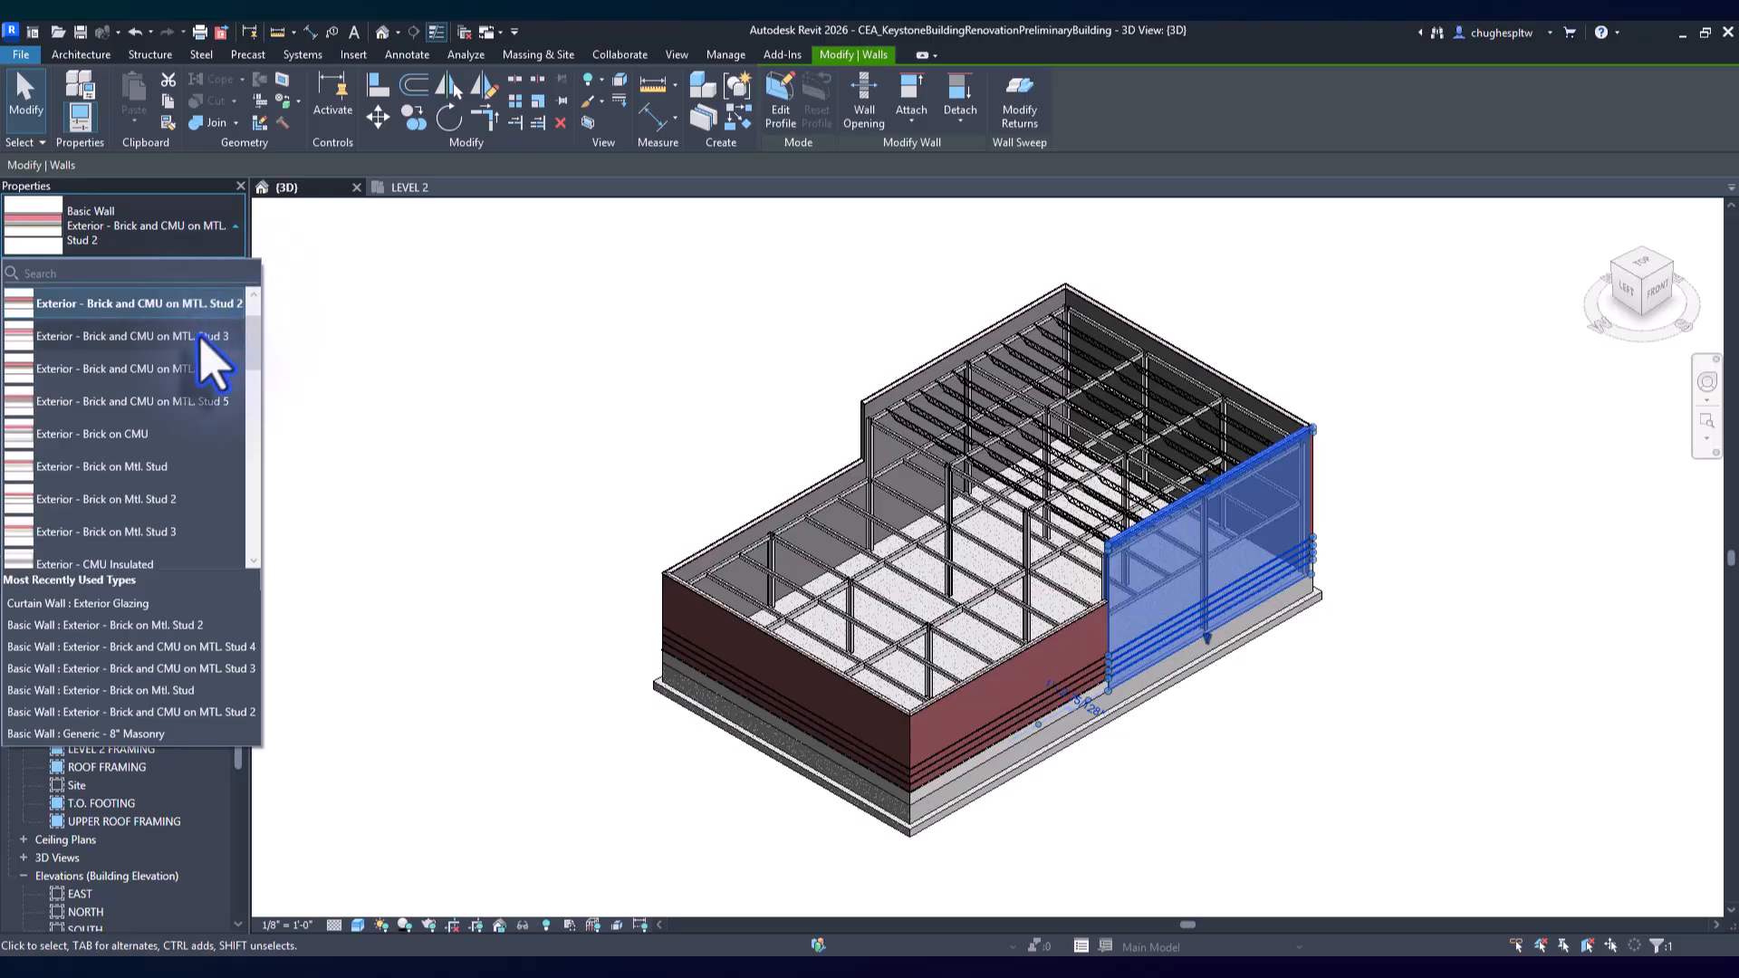
pyautogui.scroll(2, 201, 399)
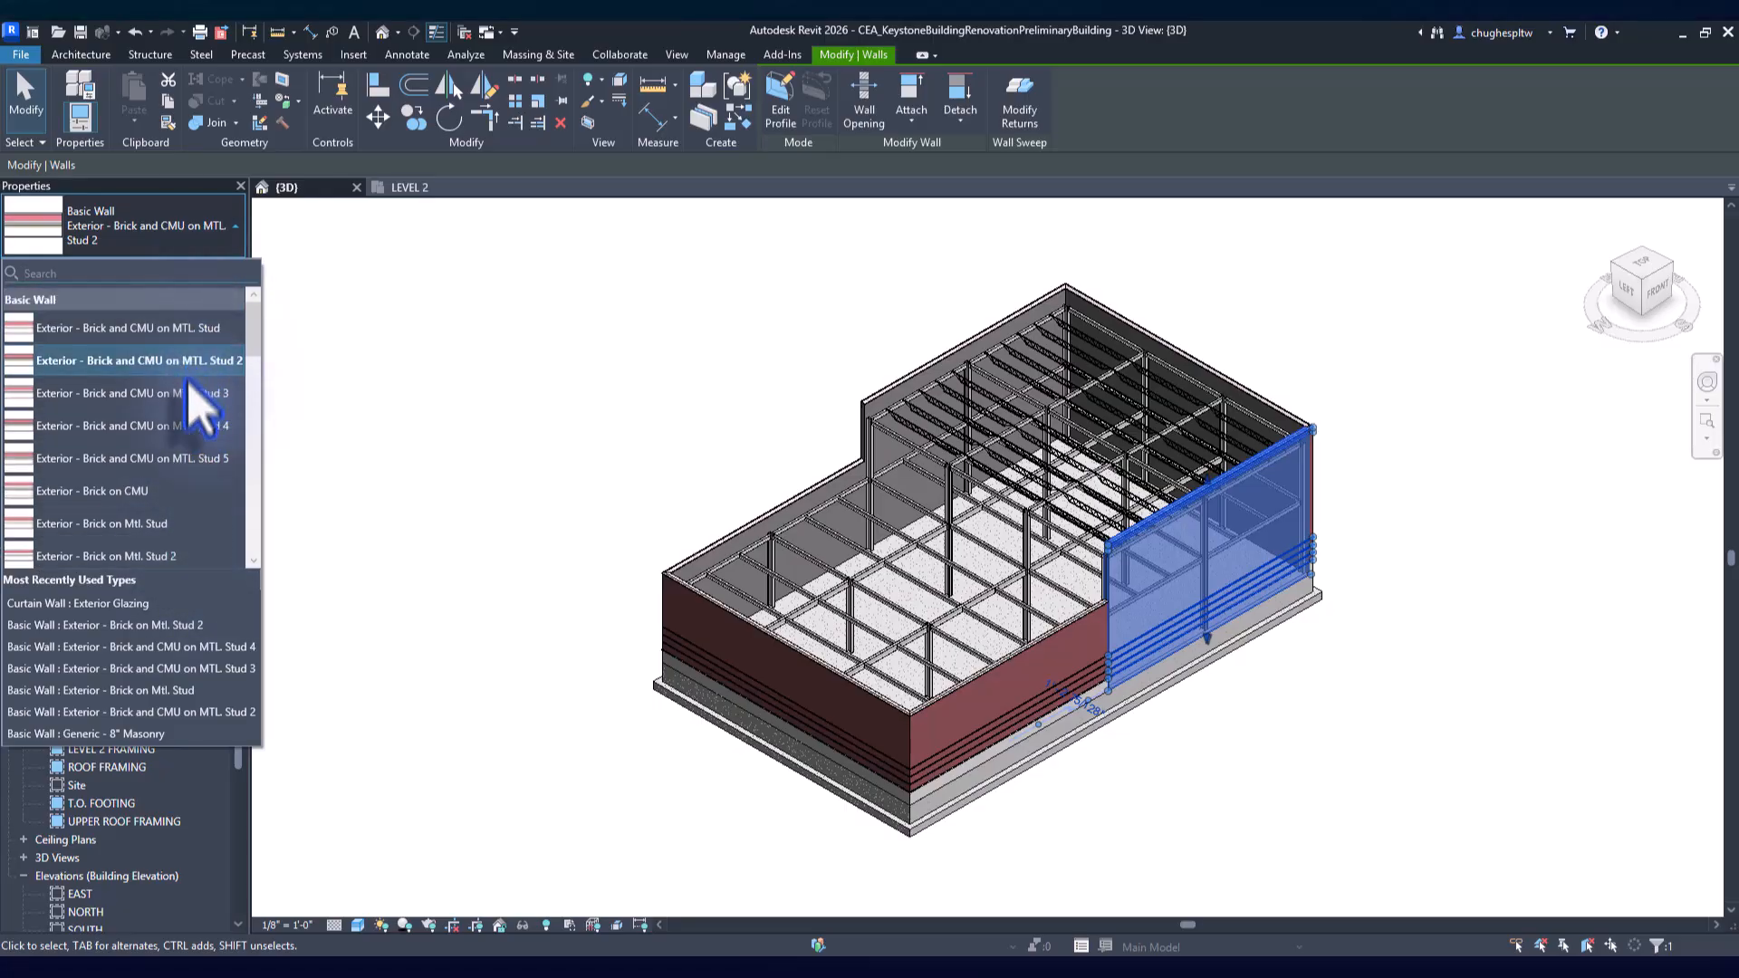
pyautogui.moveTo(191, 372)
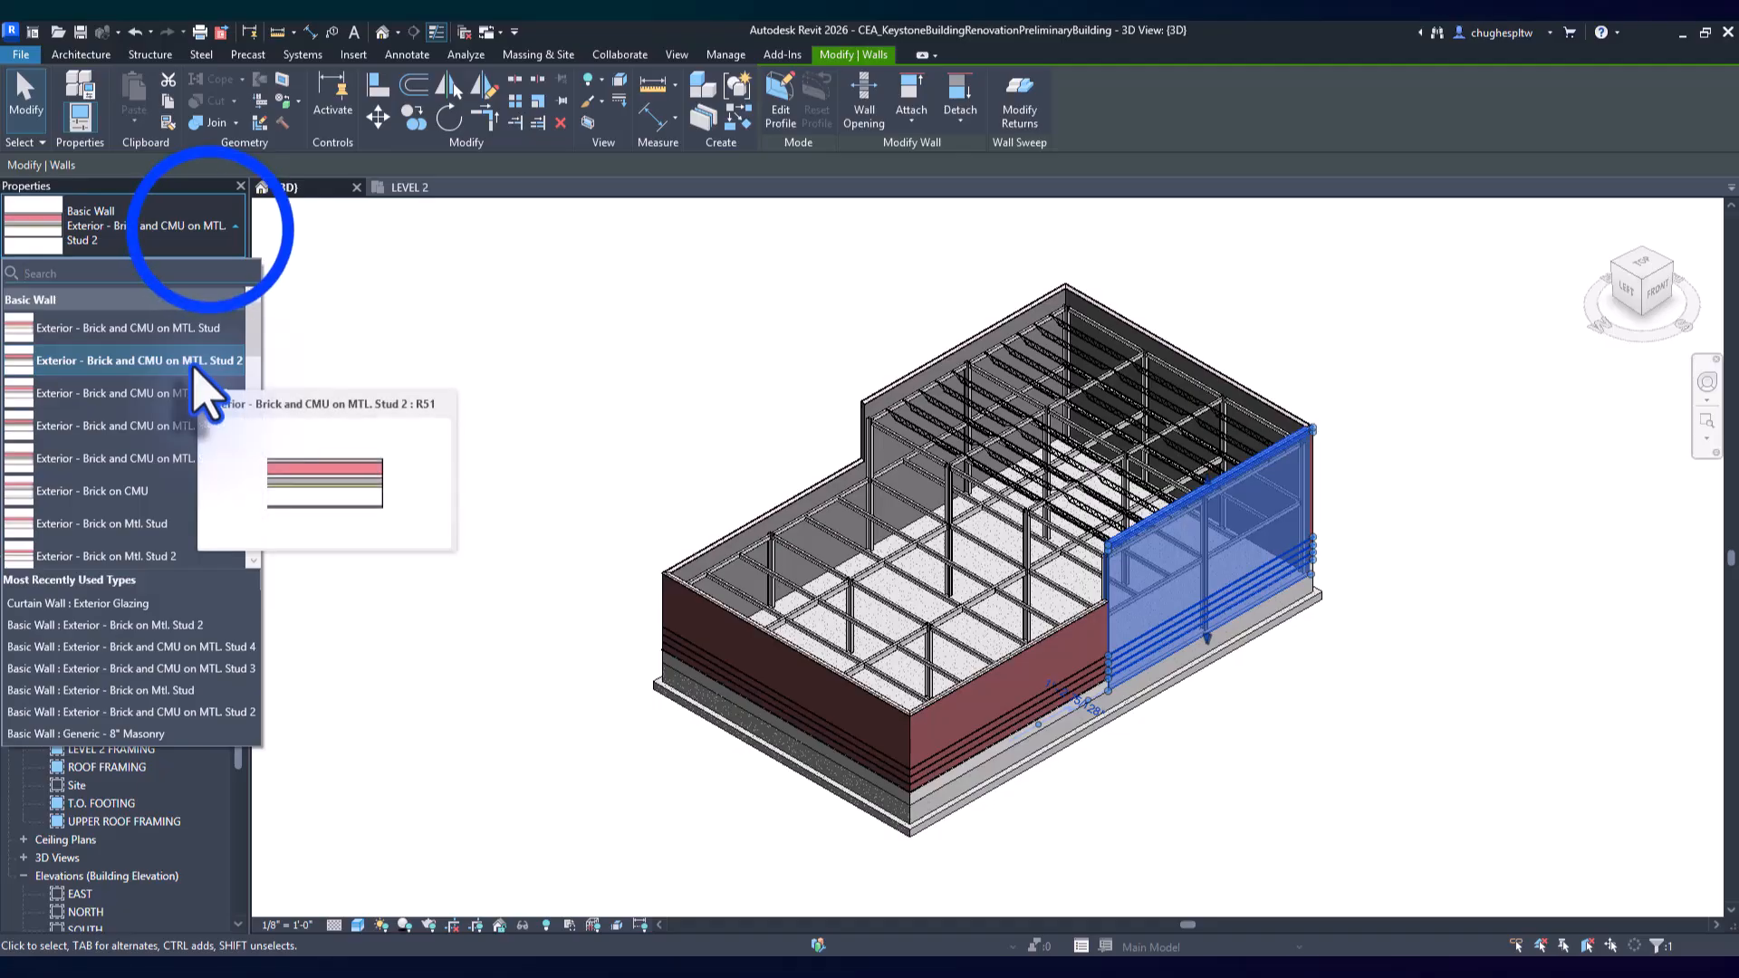
pyautogui.click(210, 230)
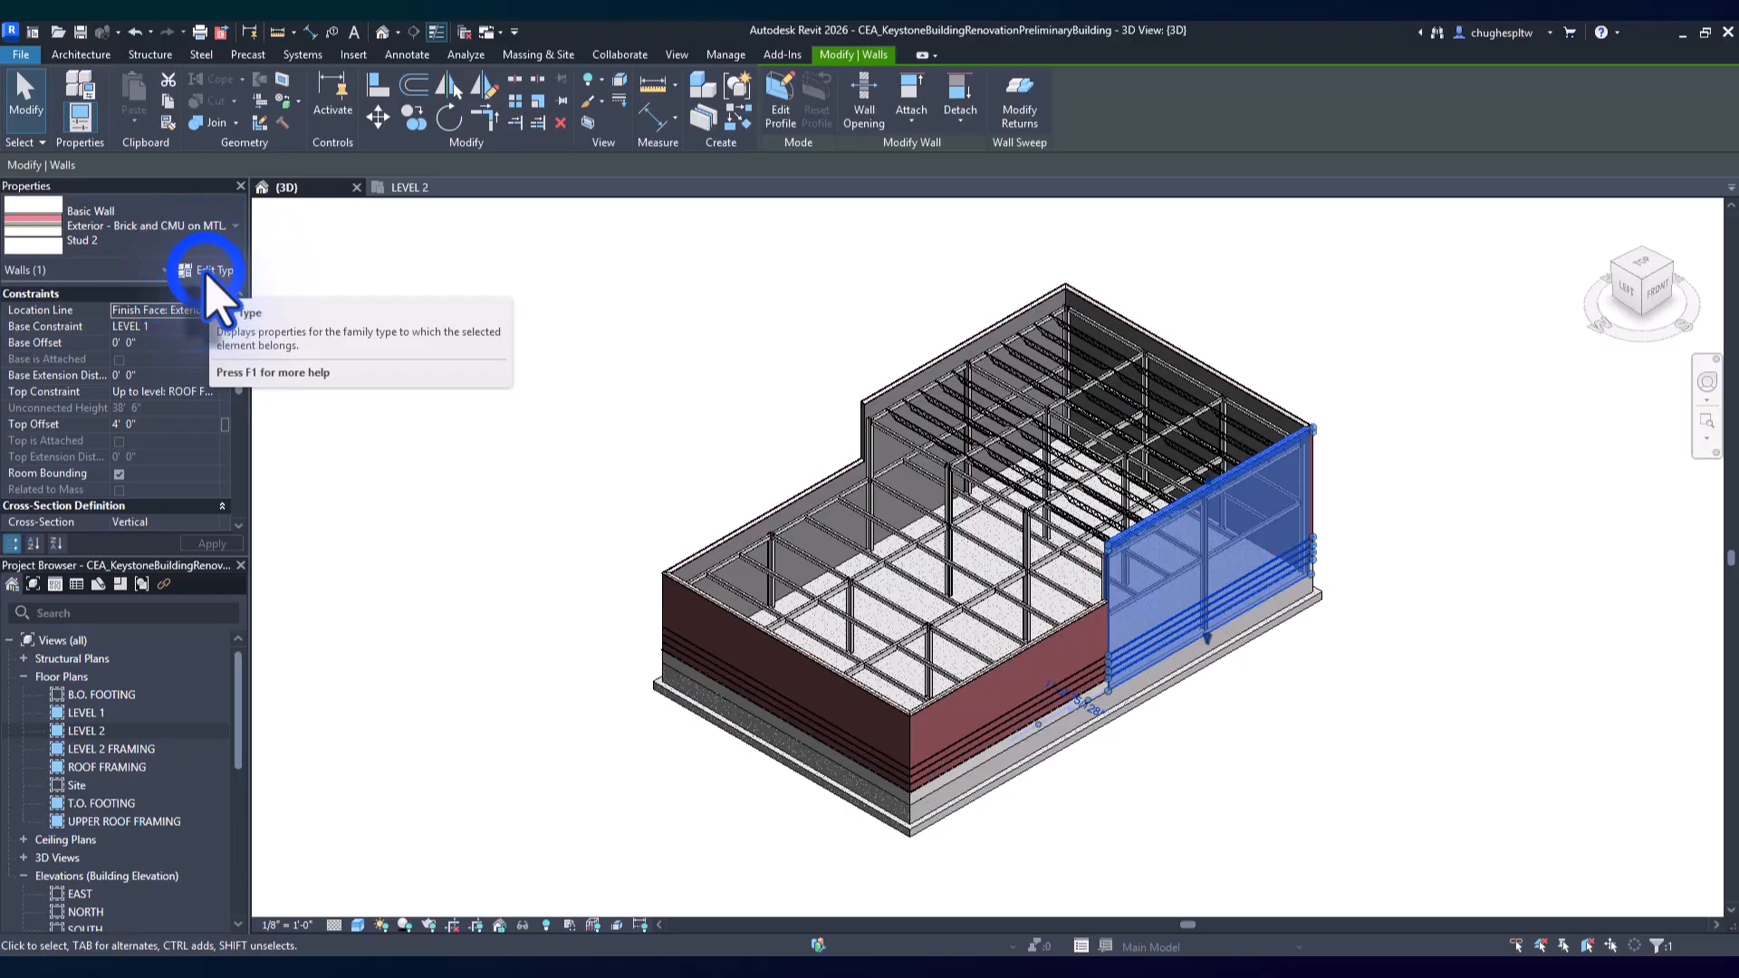
# Open the wall's type properties and compare its floor plan and section previews, ending on the section.
pyautogui.click(206, 272)
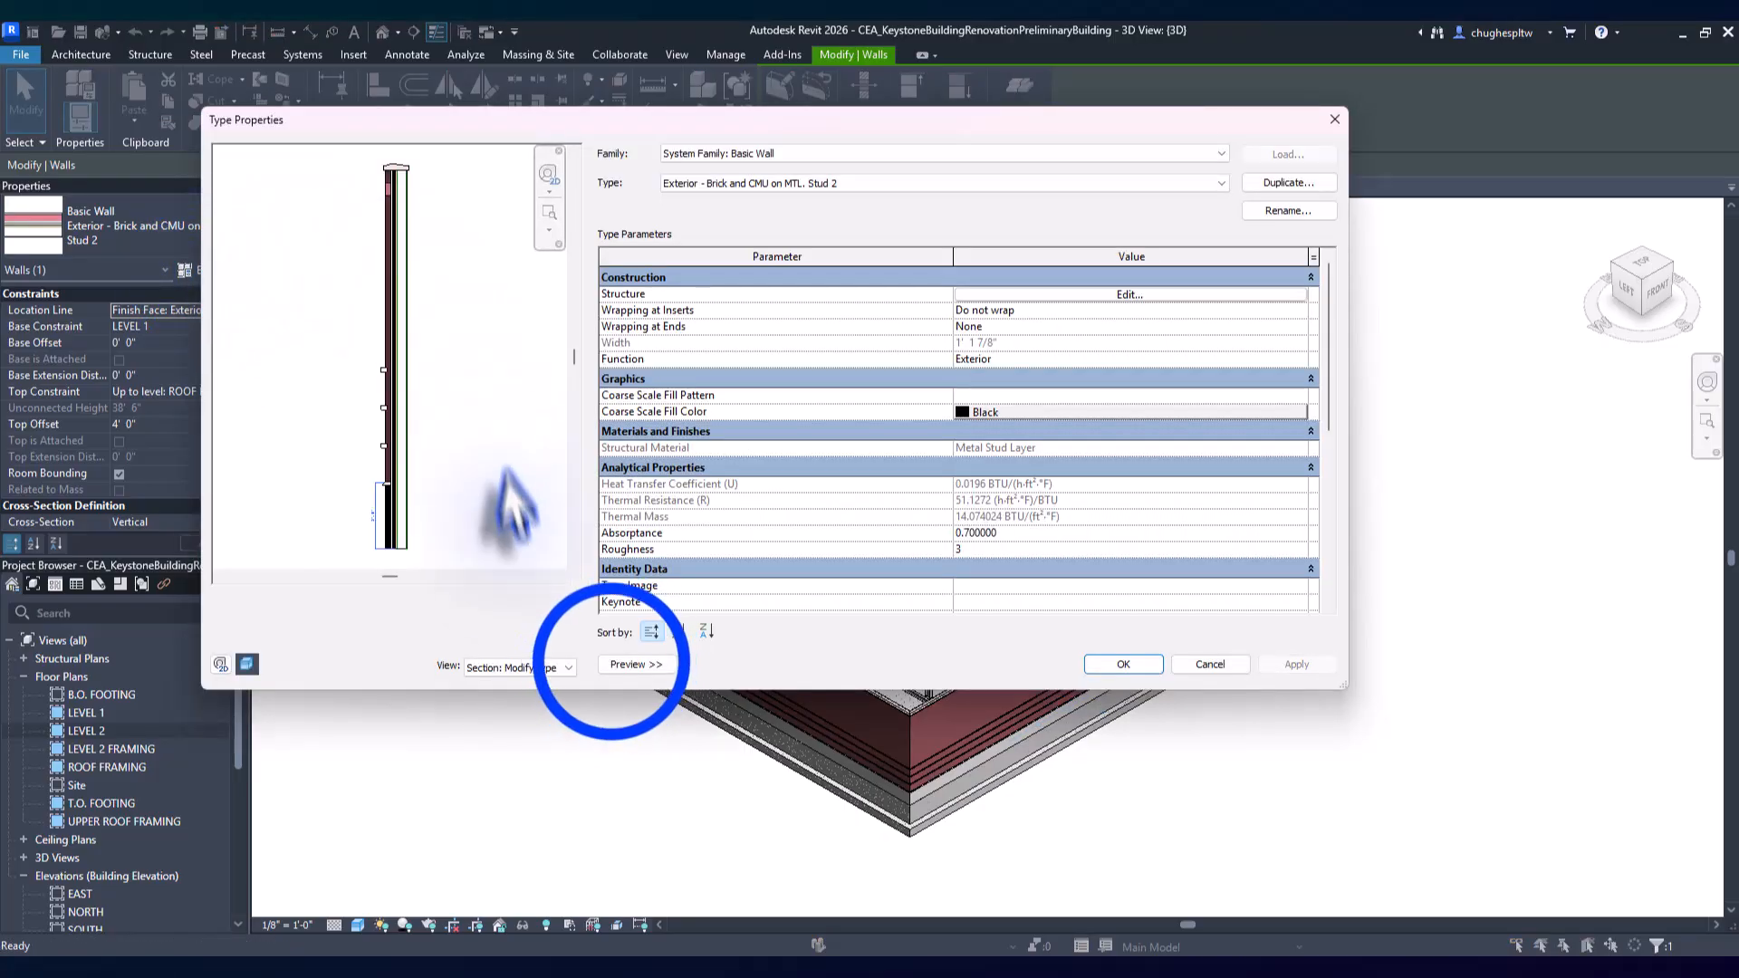
pyautogui.click(612, 664)
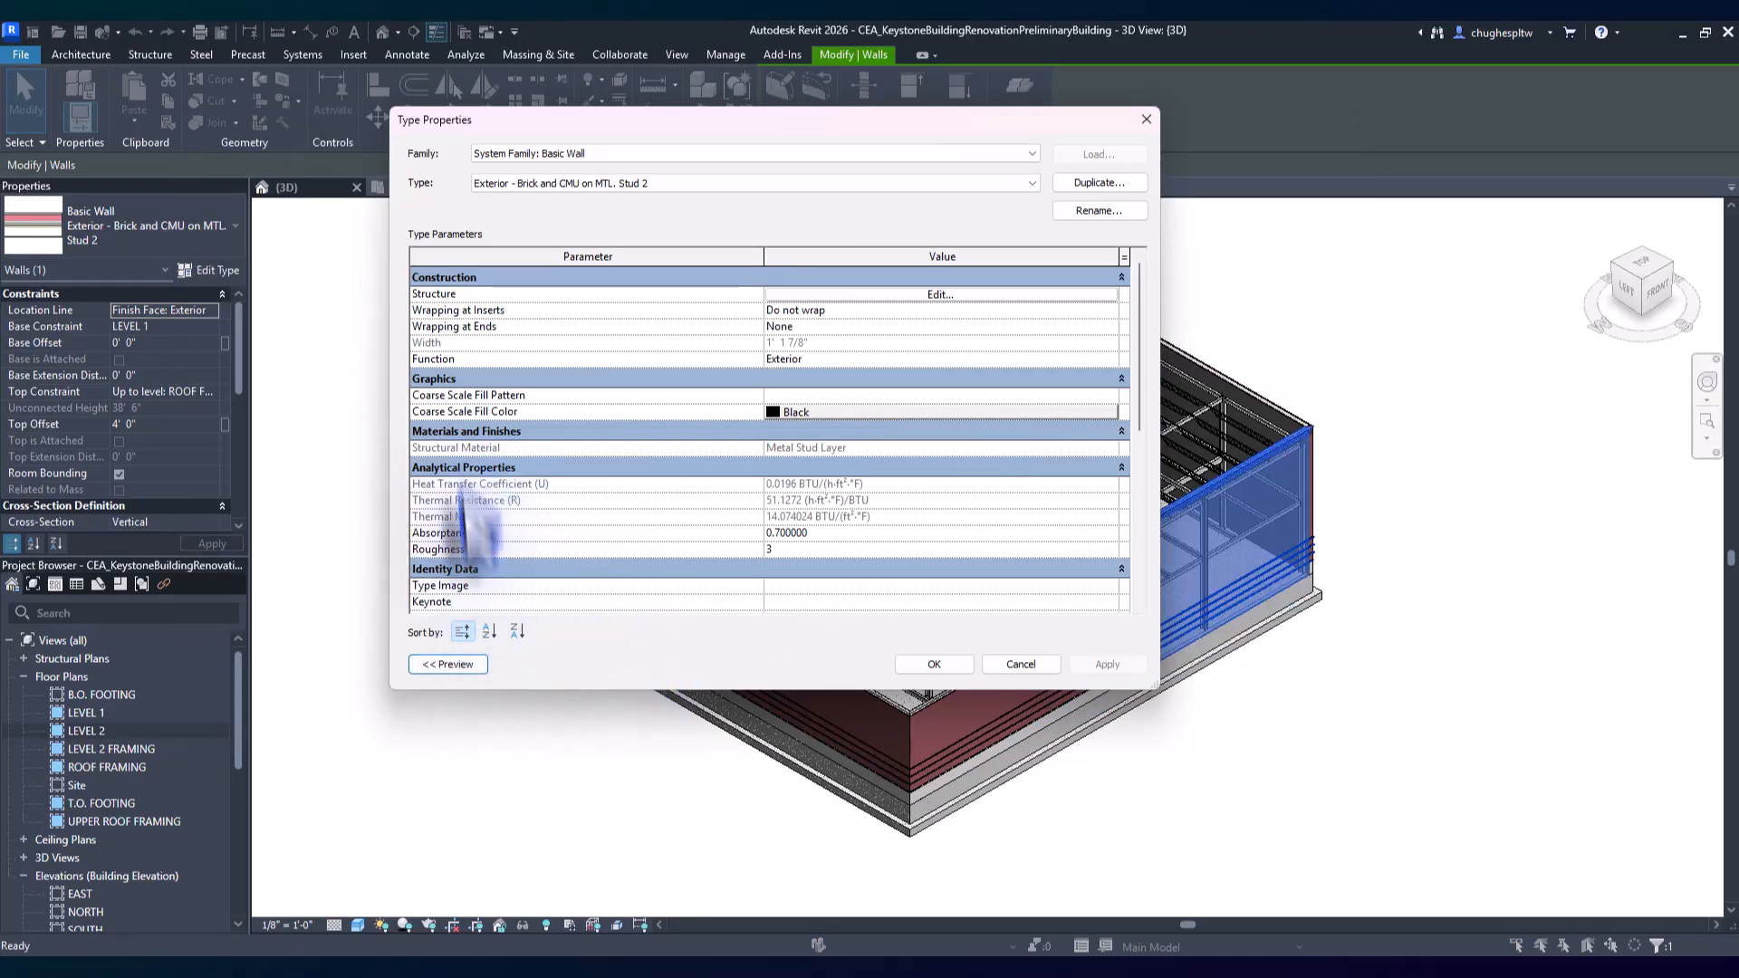
pyautogui.click(451, 664)
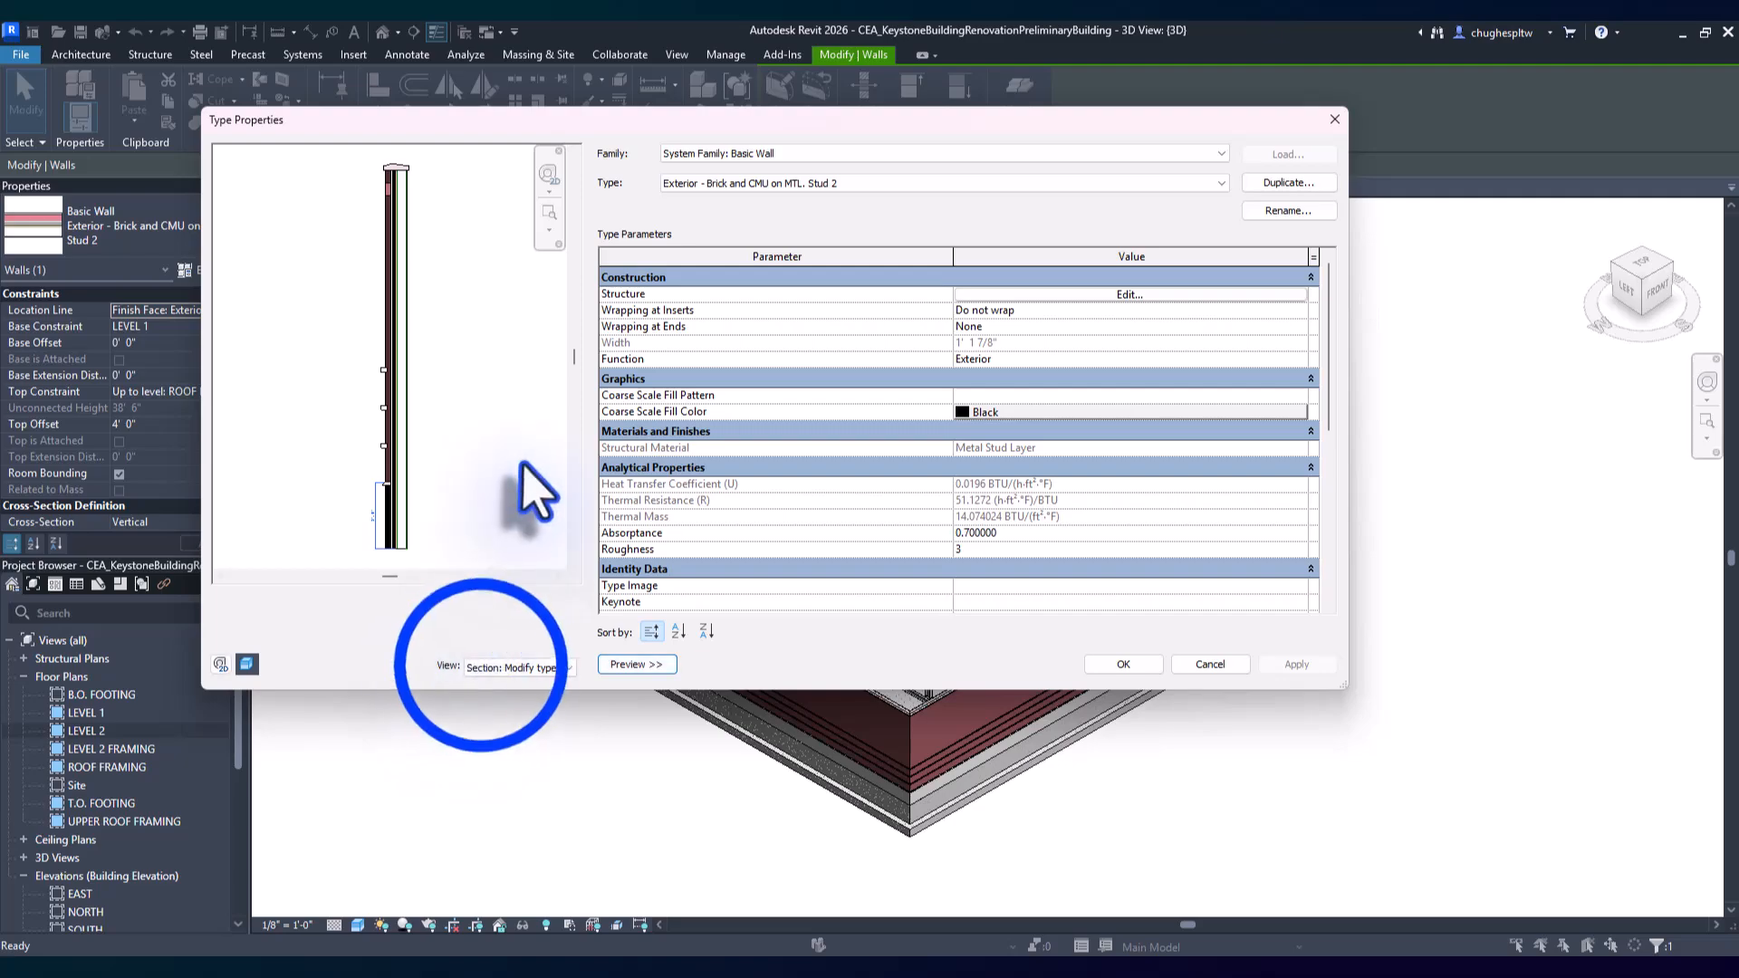
pyautogui.click(485, 668)
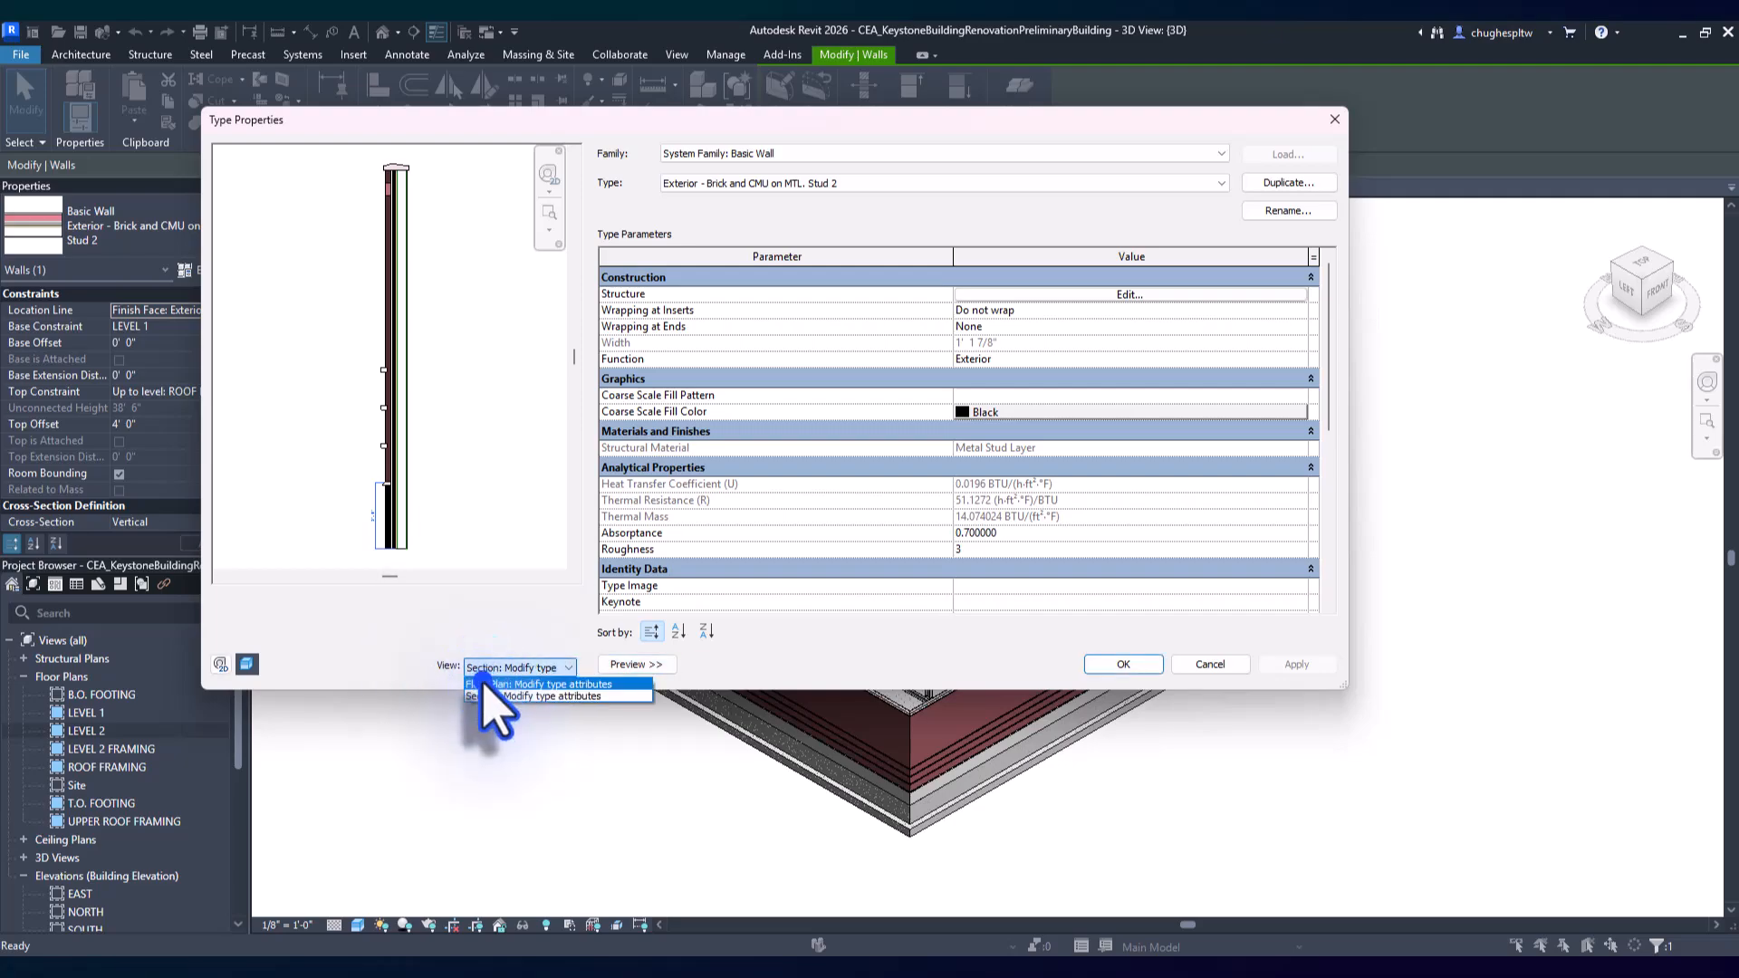
pyautogui.click(489, 684)
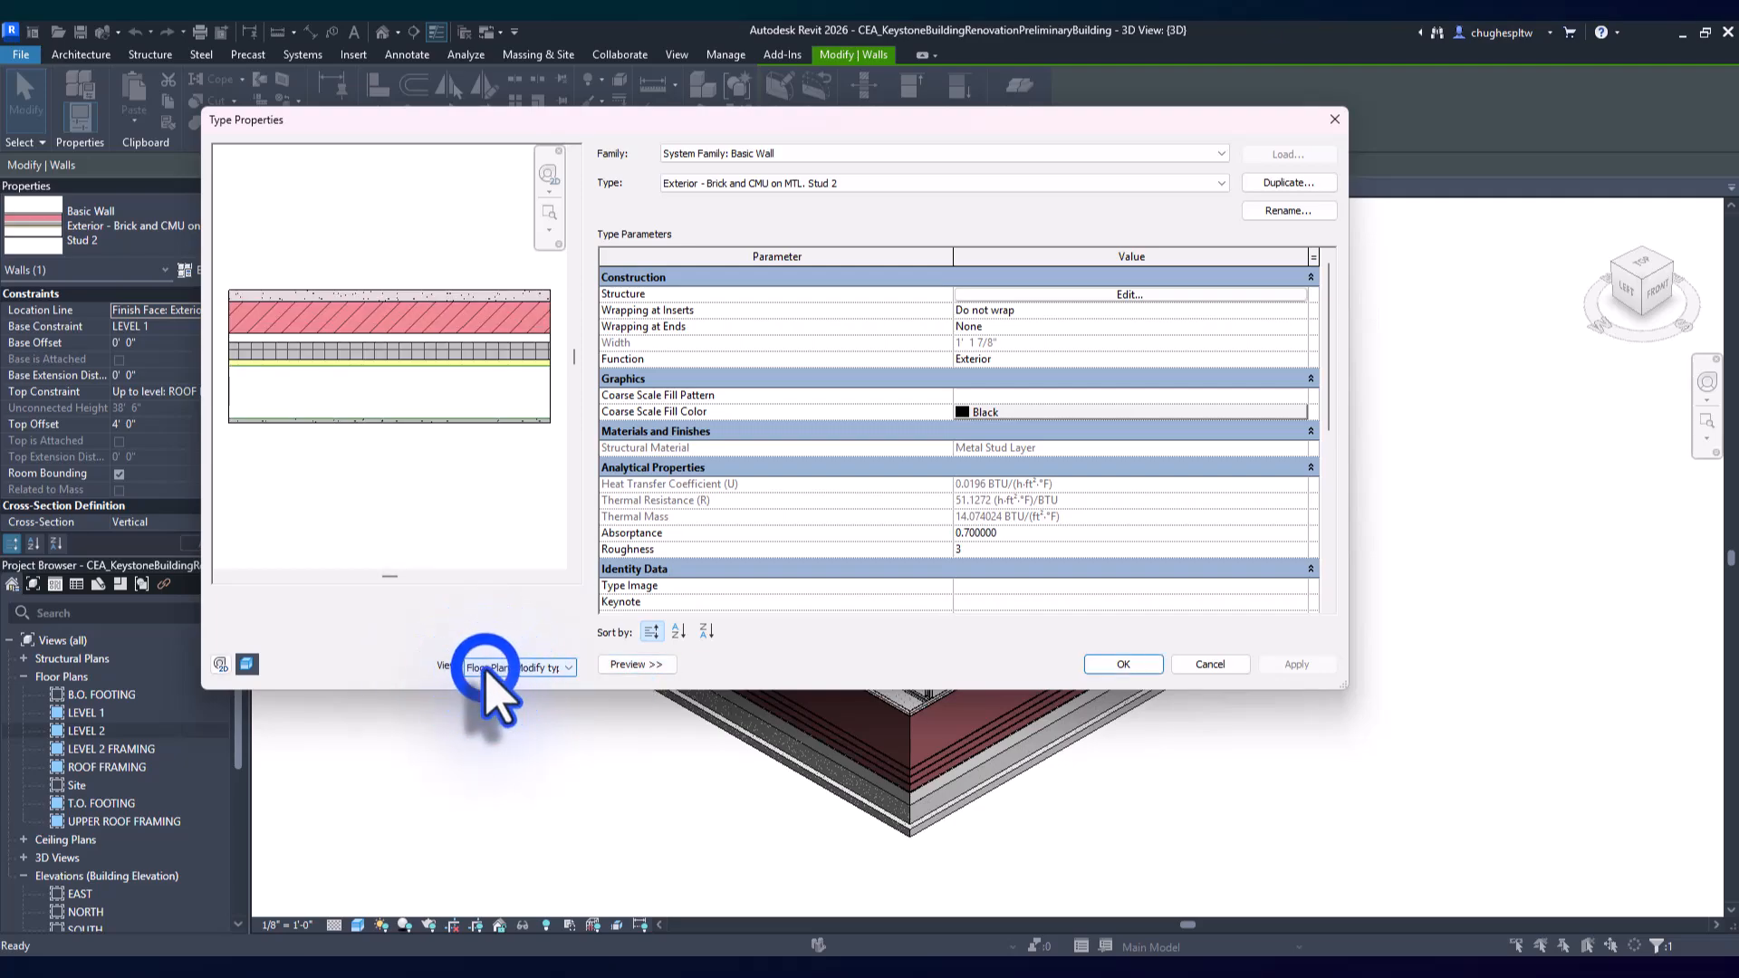
pyautogui.click(490, 671)
pyautogui.click(494, 695)
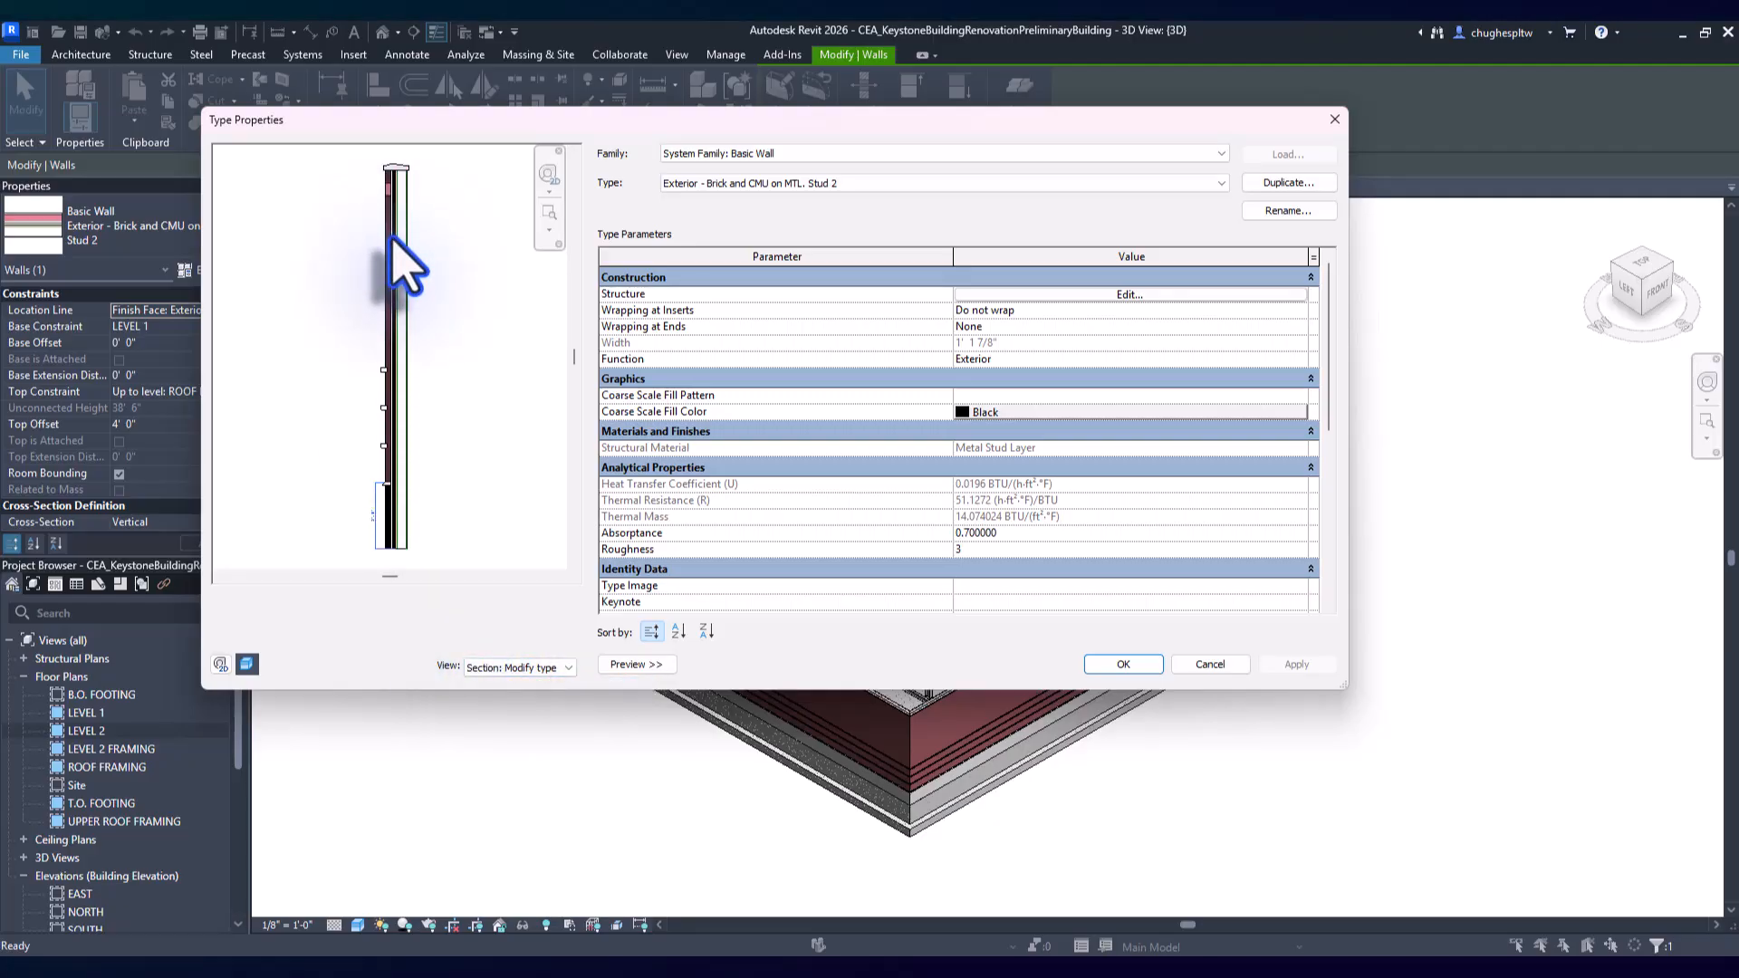
# Open the wall type's structure and examine its layers in the section preview, highlighting the Metal Stud Layer and Gypsum Wall Board.
pyautogui.click(1106, 294)
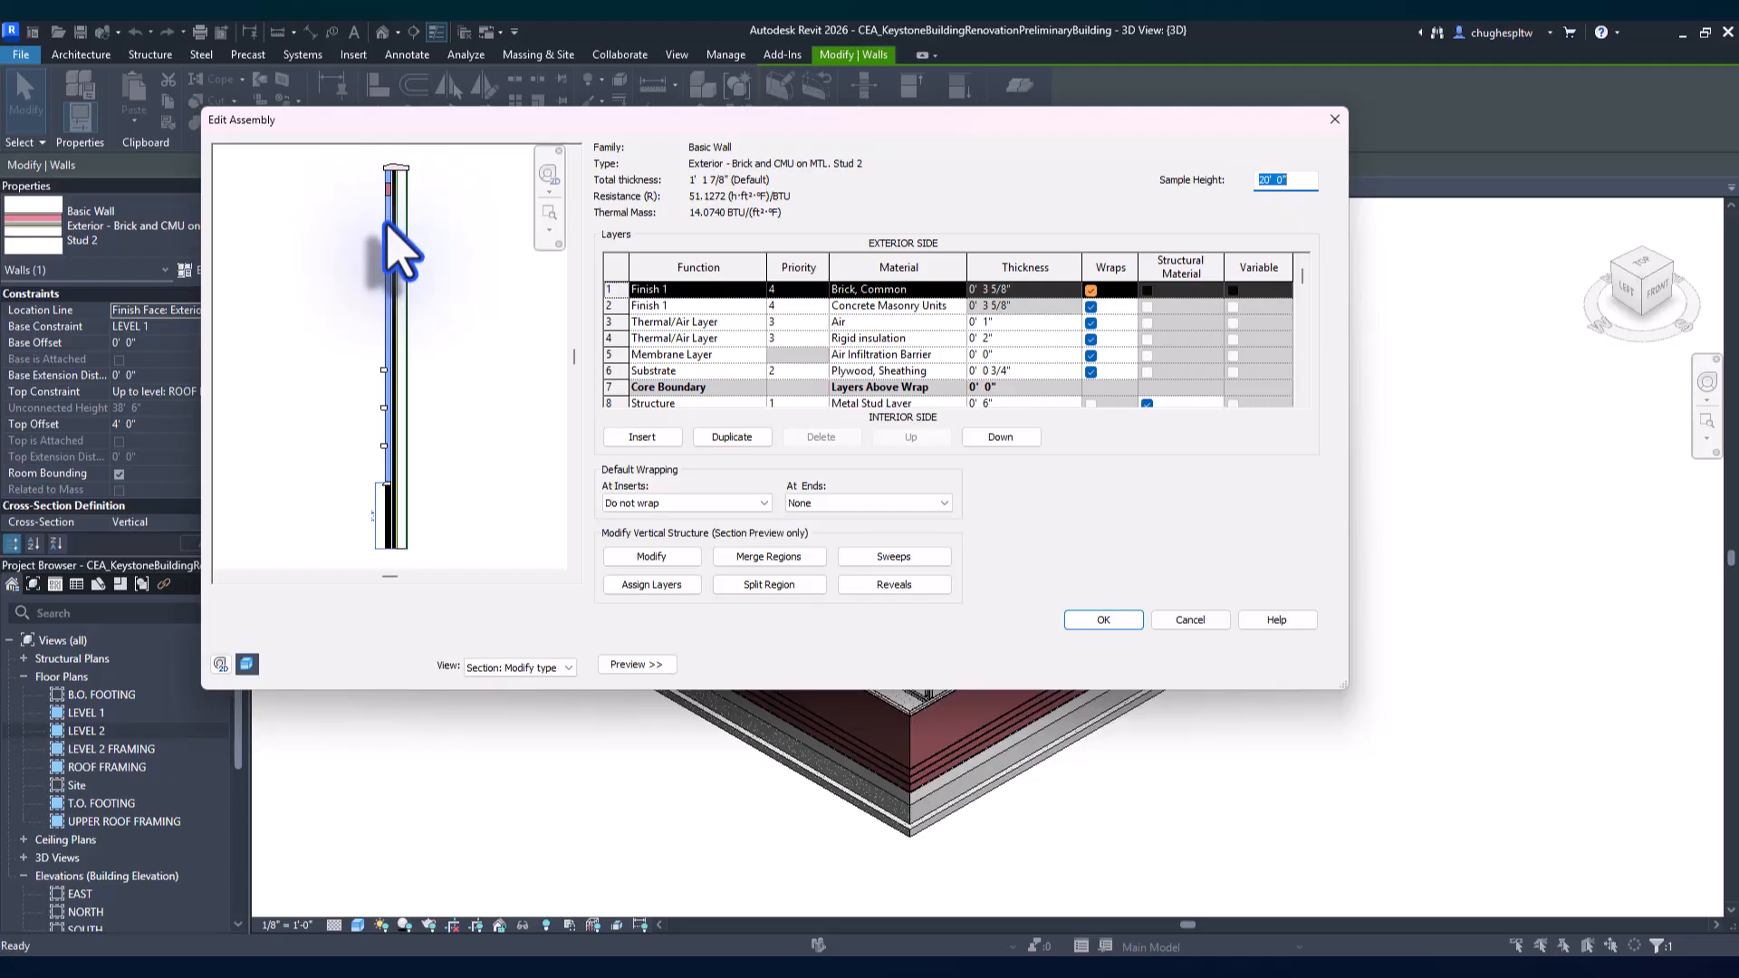
pyautogui.scroll(5, 398, 250)
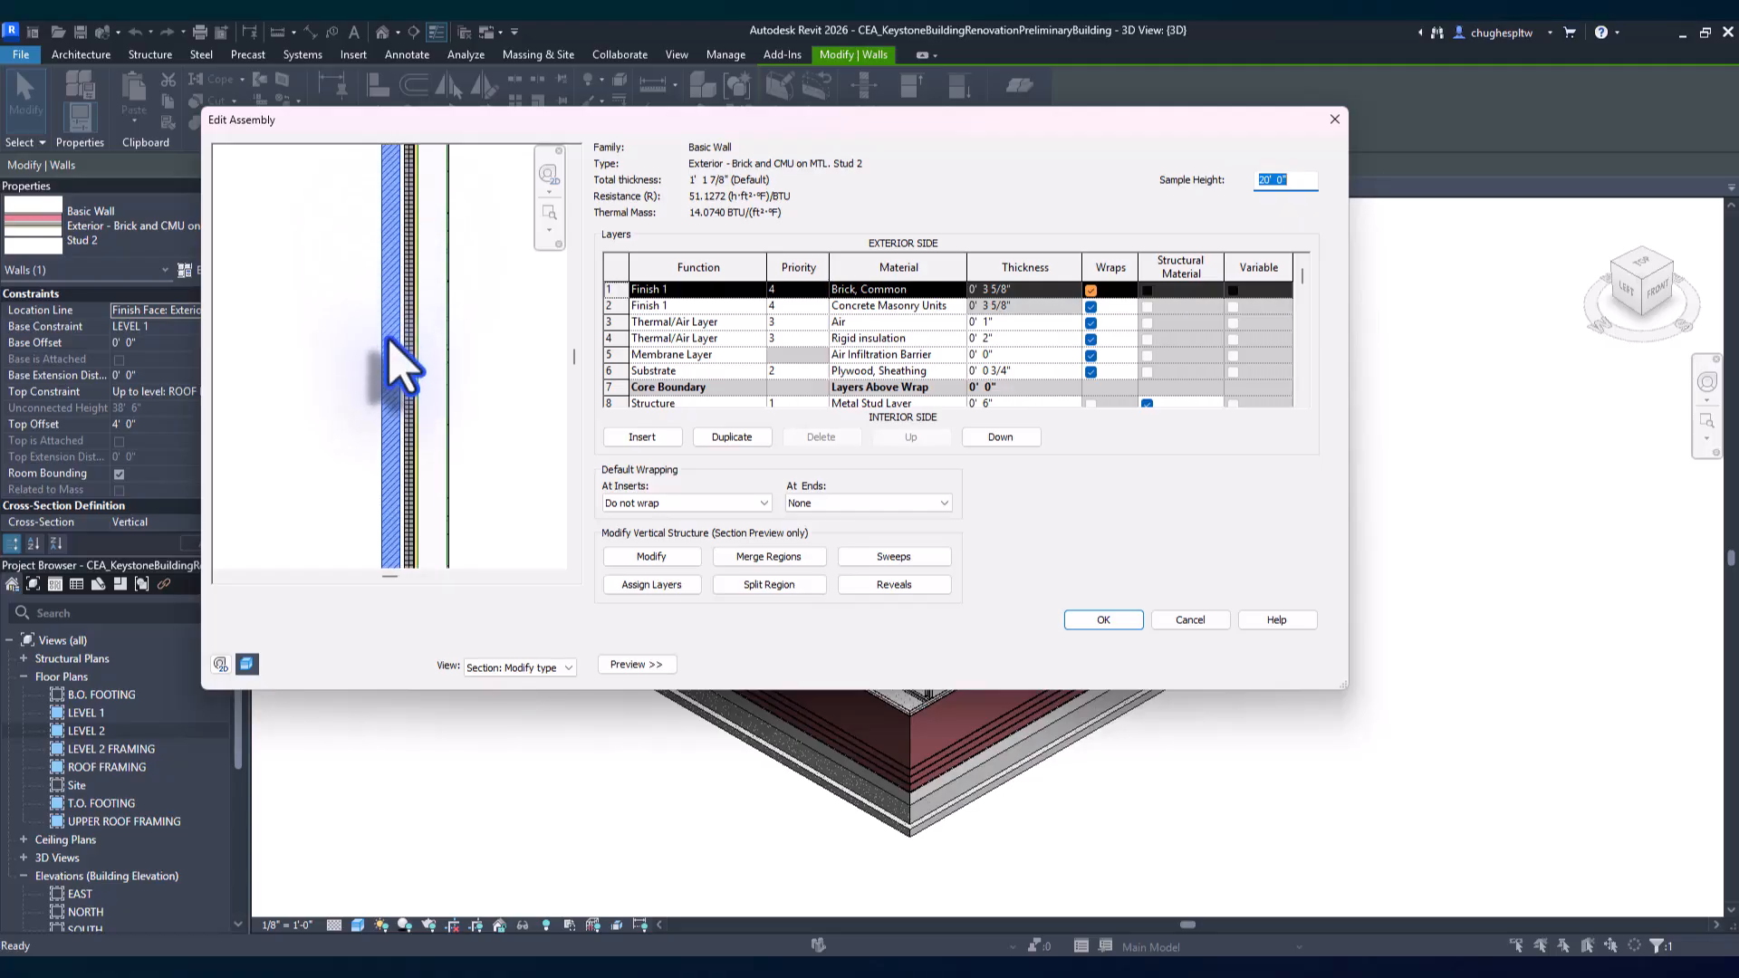
pyautogui.scroll(-1, 398, 367)
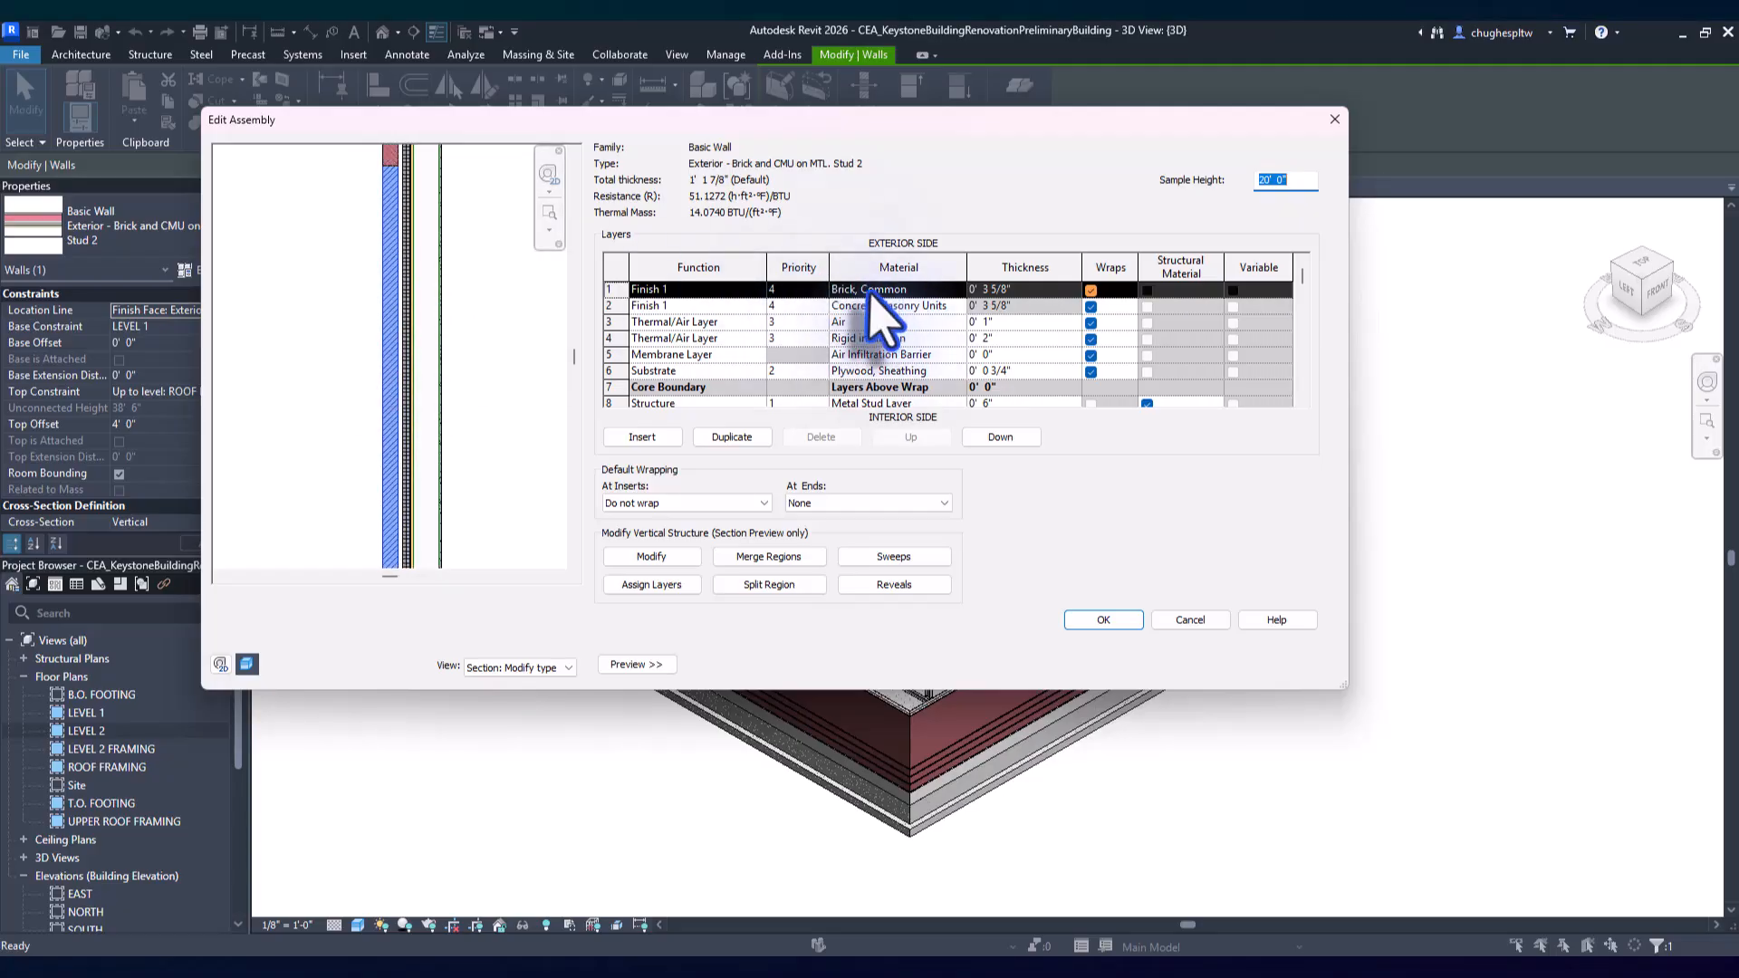
pyautogui.scroll(-2, 388, 349)
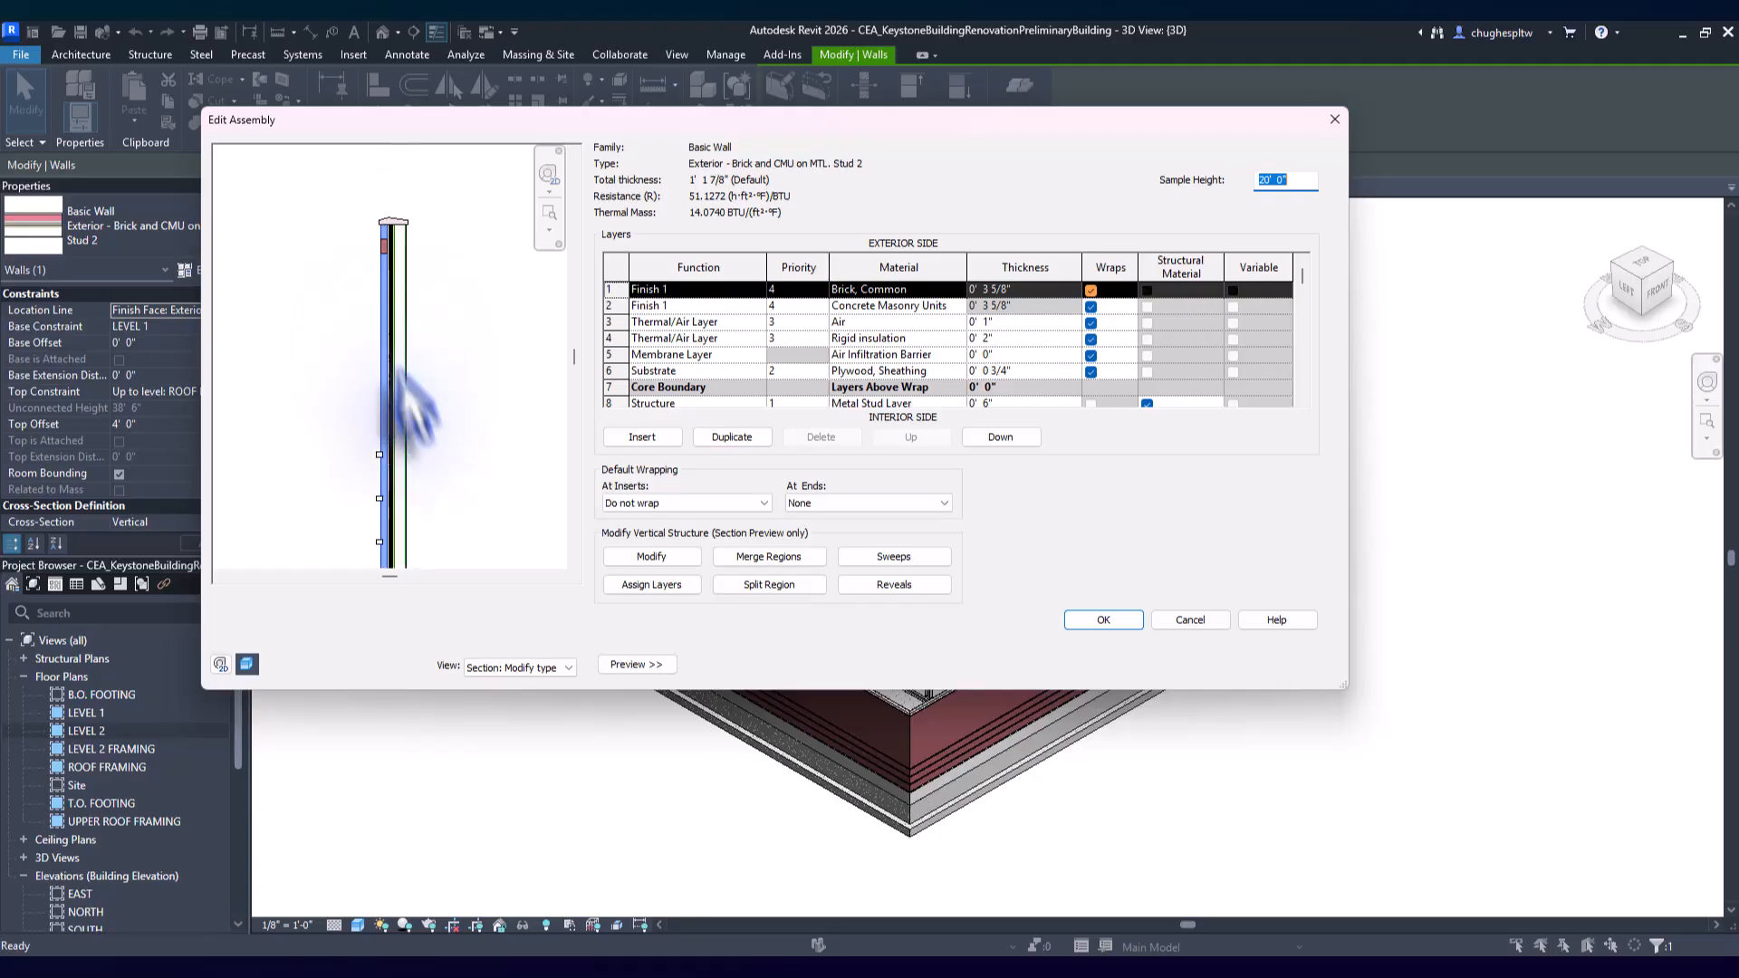
pyautogui.moveTo(420, 505); pyautogui.dragTo(474, 369, button='middle')
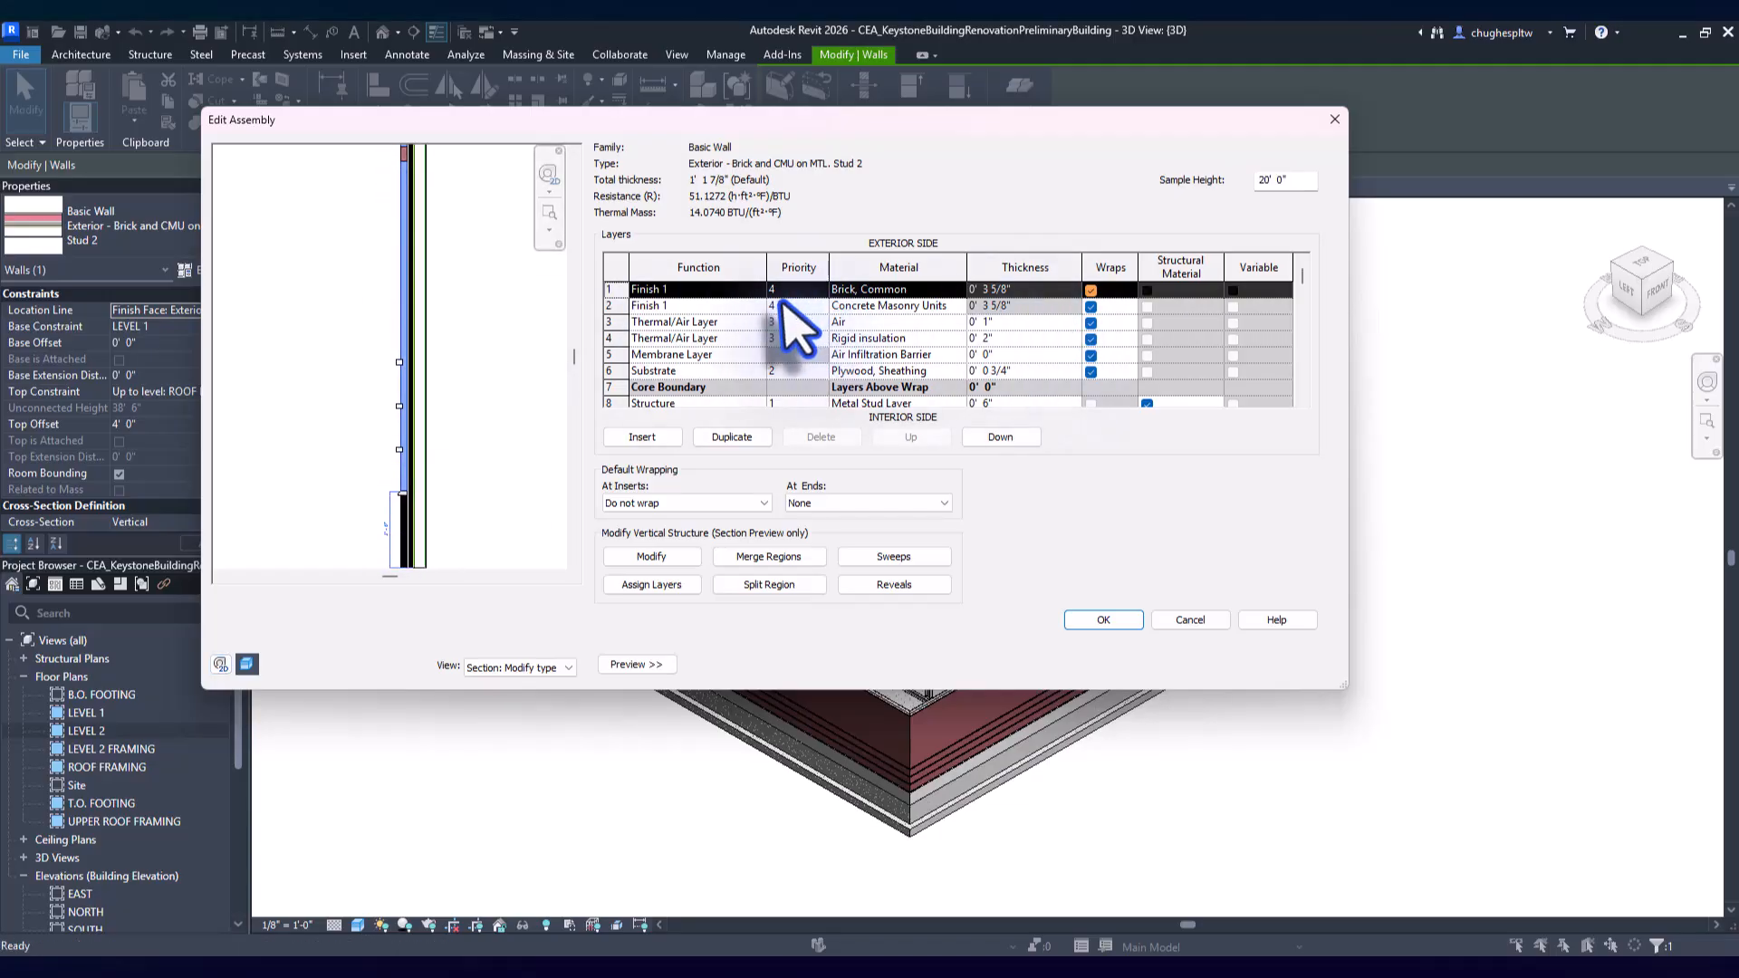
pyautogui.scroll(-1, 686, 337)
pyautogui.click(616, 354)
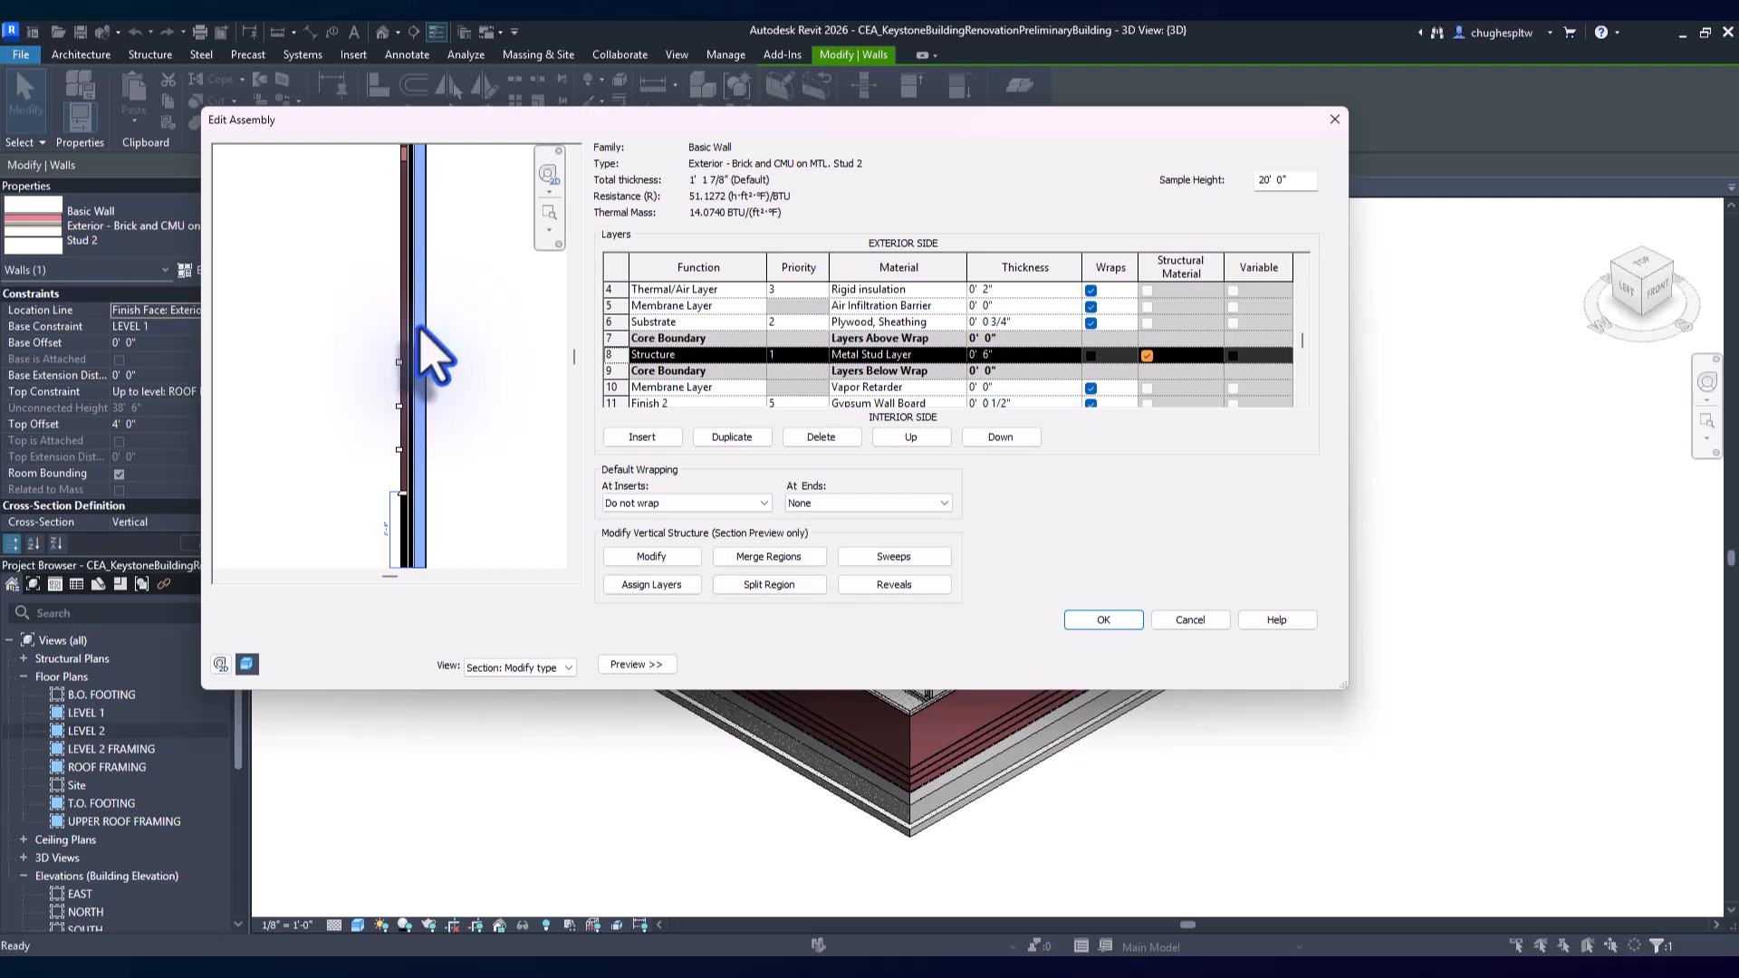
pyautogui.scroll(-1, 602, 369)
pyautogui.click(611, 372)
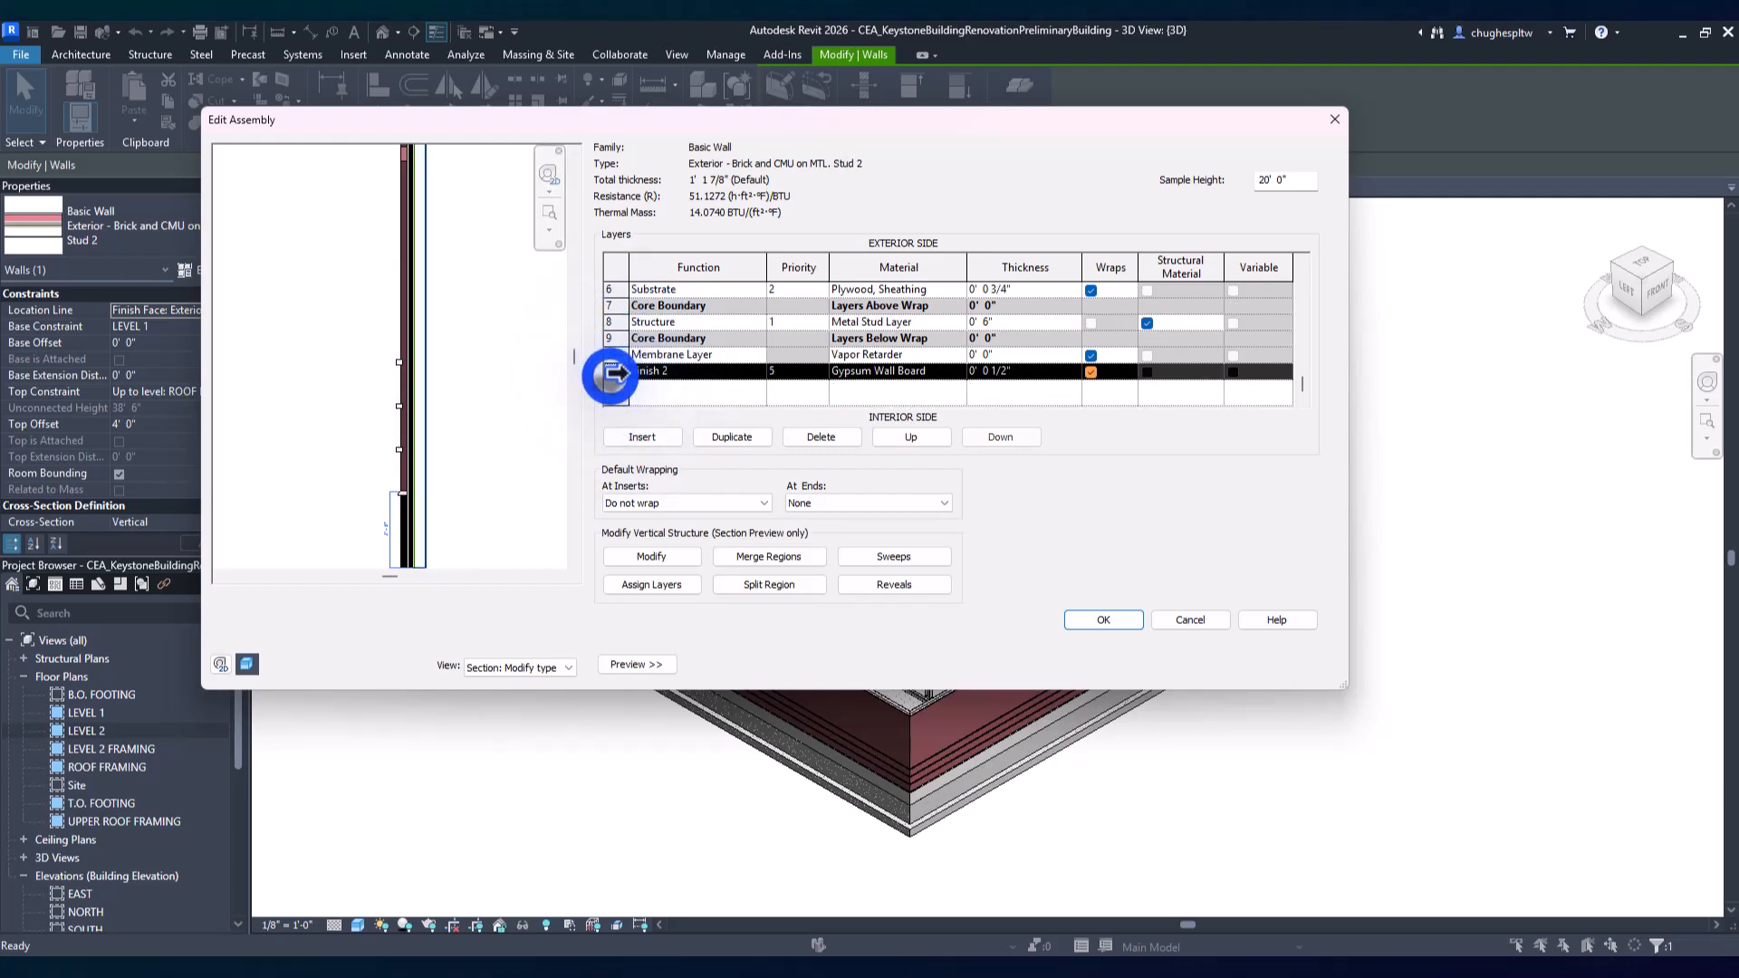
pyautogui.scroll(5, 427, 474)
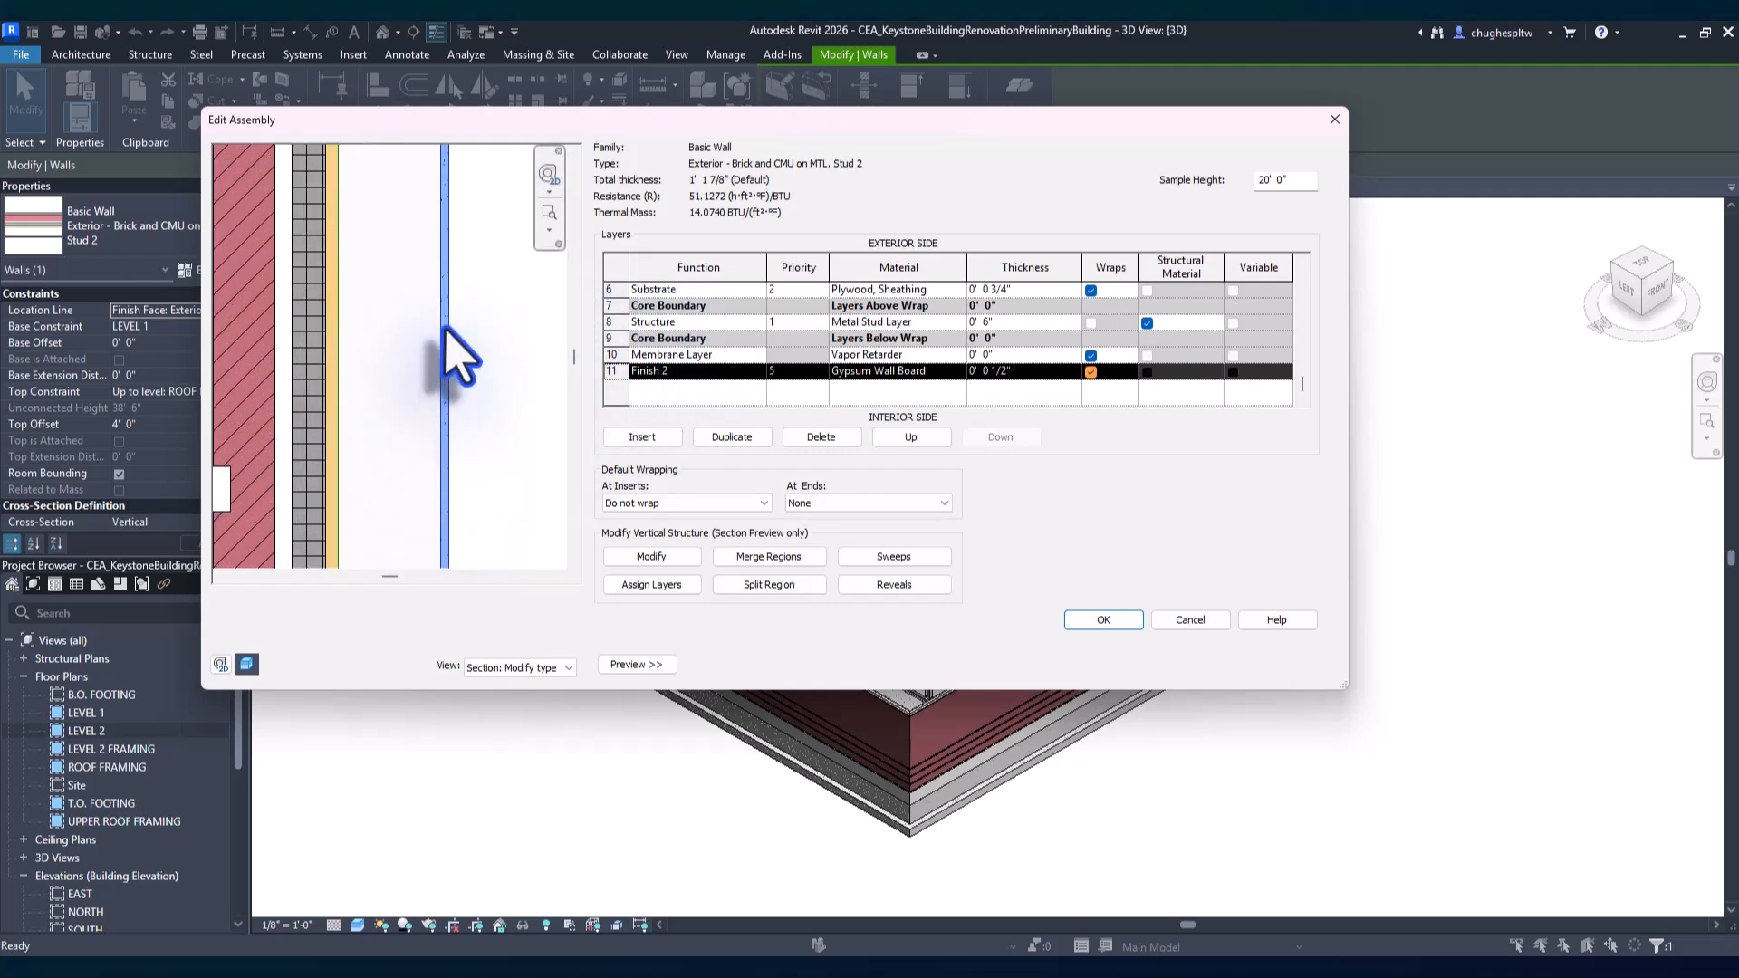
pyautogui.scroll(-6, 392, 466)
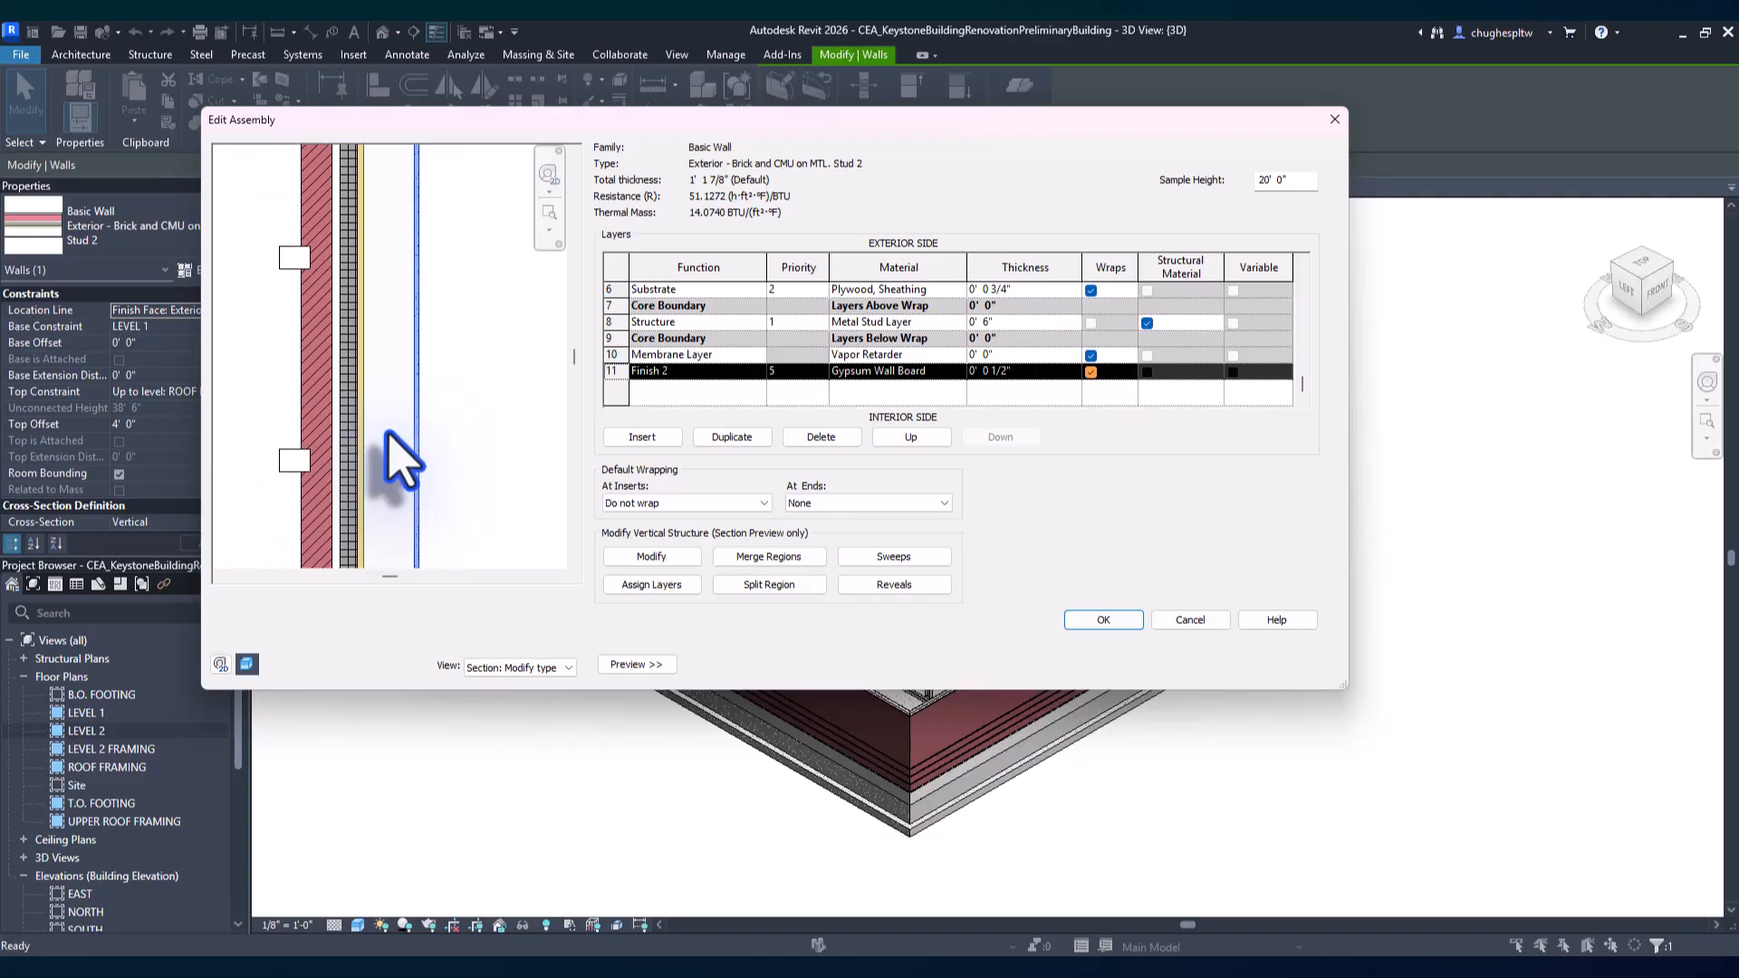
pyautogui.click(446, 362)
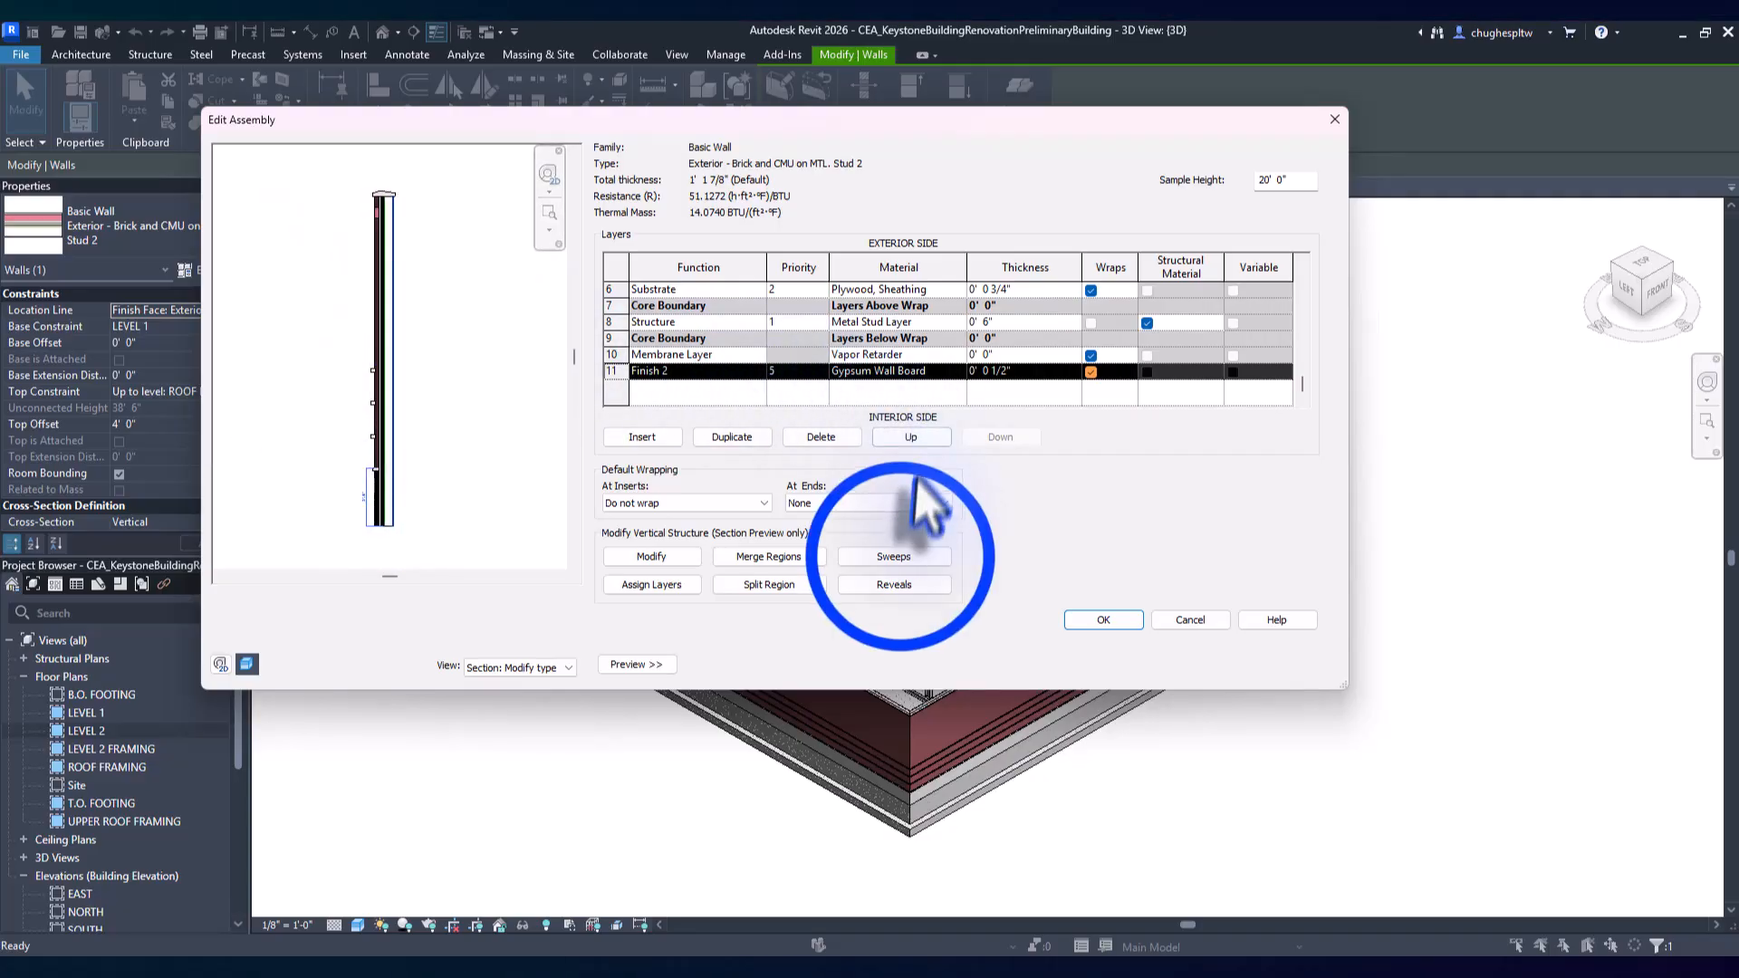
# Review the wall type's sweeps, highlighting the parapet cap, the brick wall sweep and the precast sill in the section preview.
pyautogui.click(900, 556)
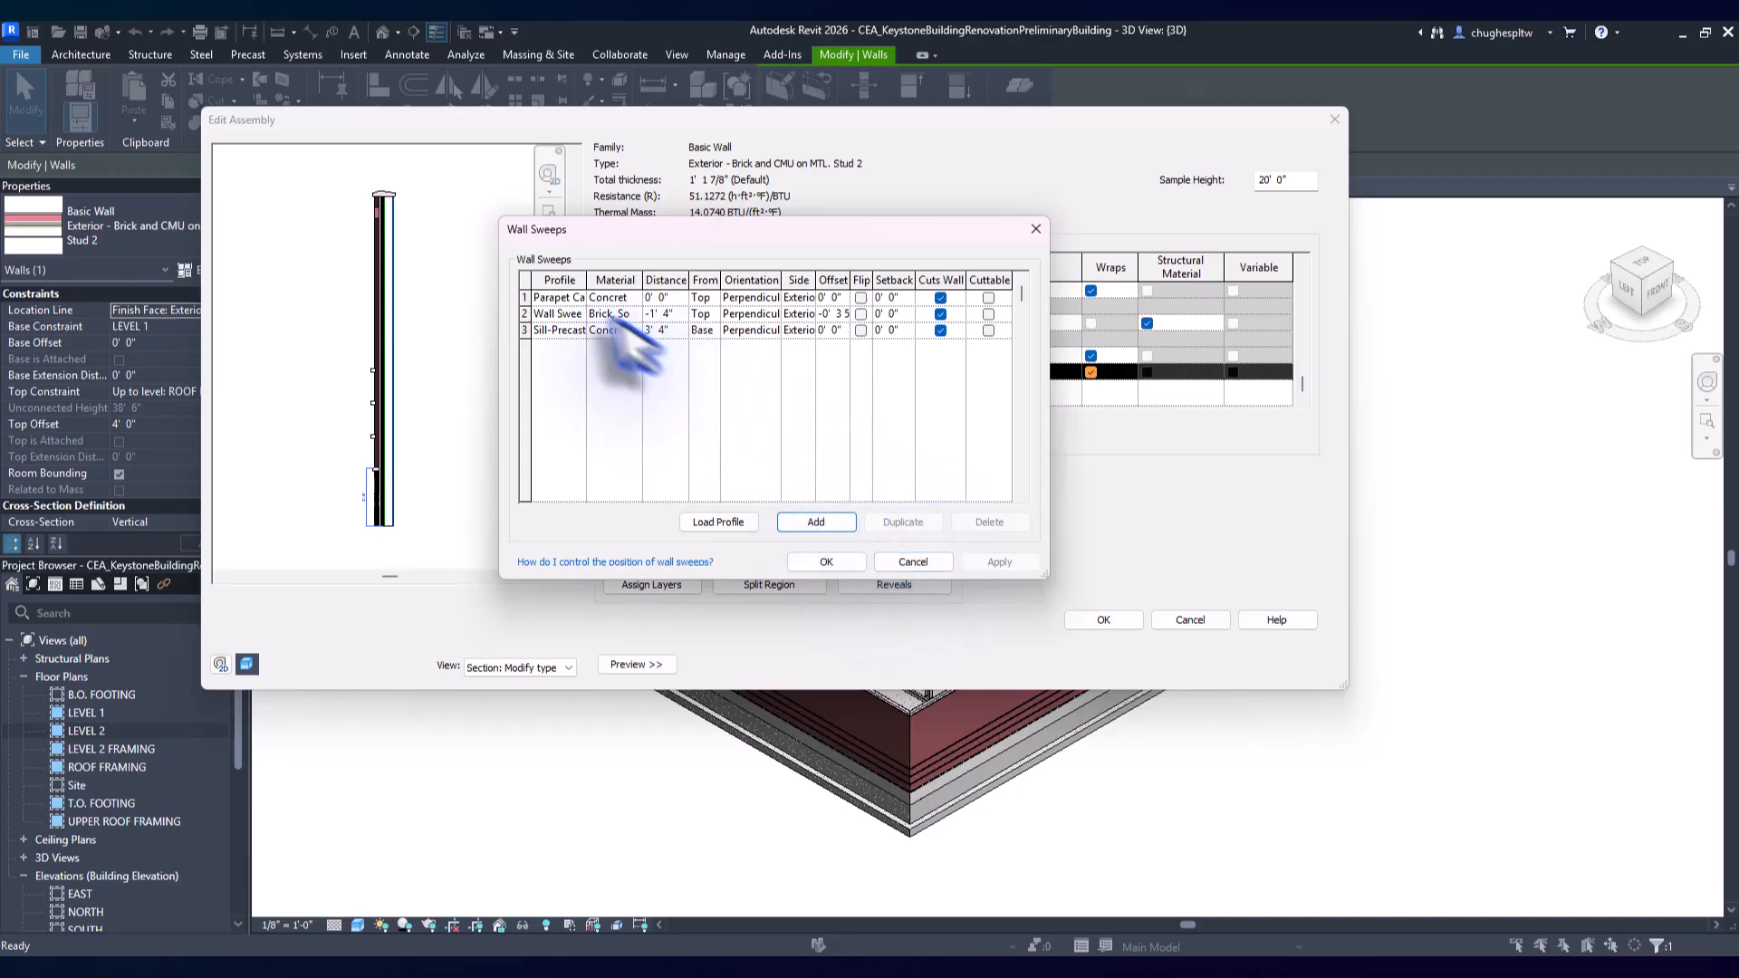
pyautogui.click(525, 297)
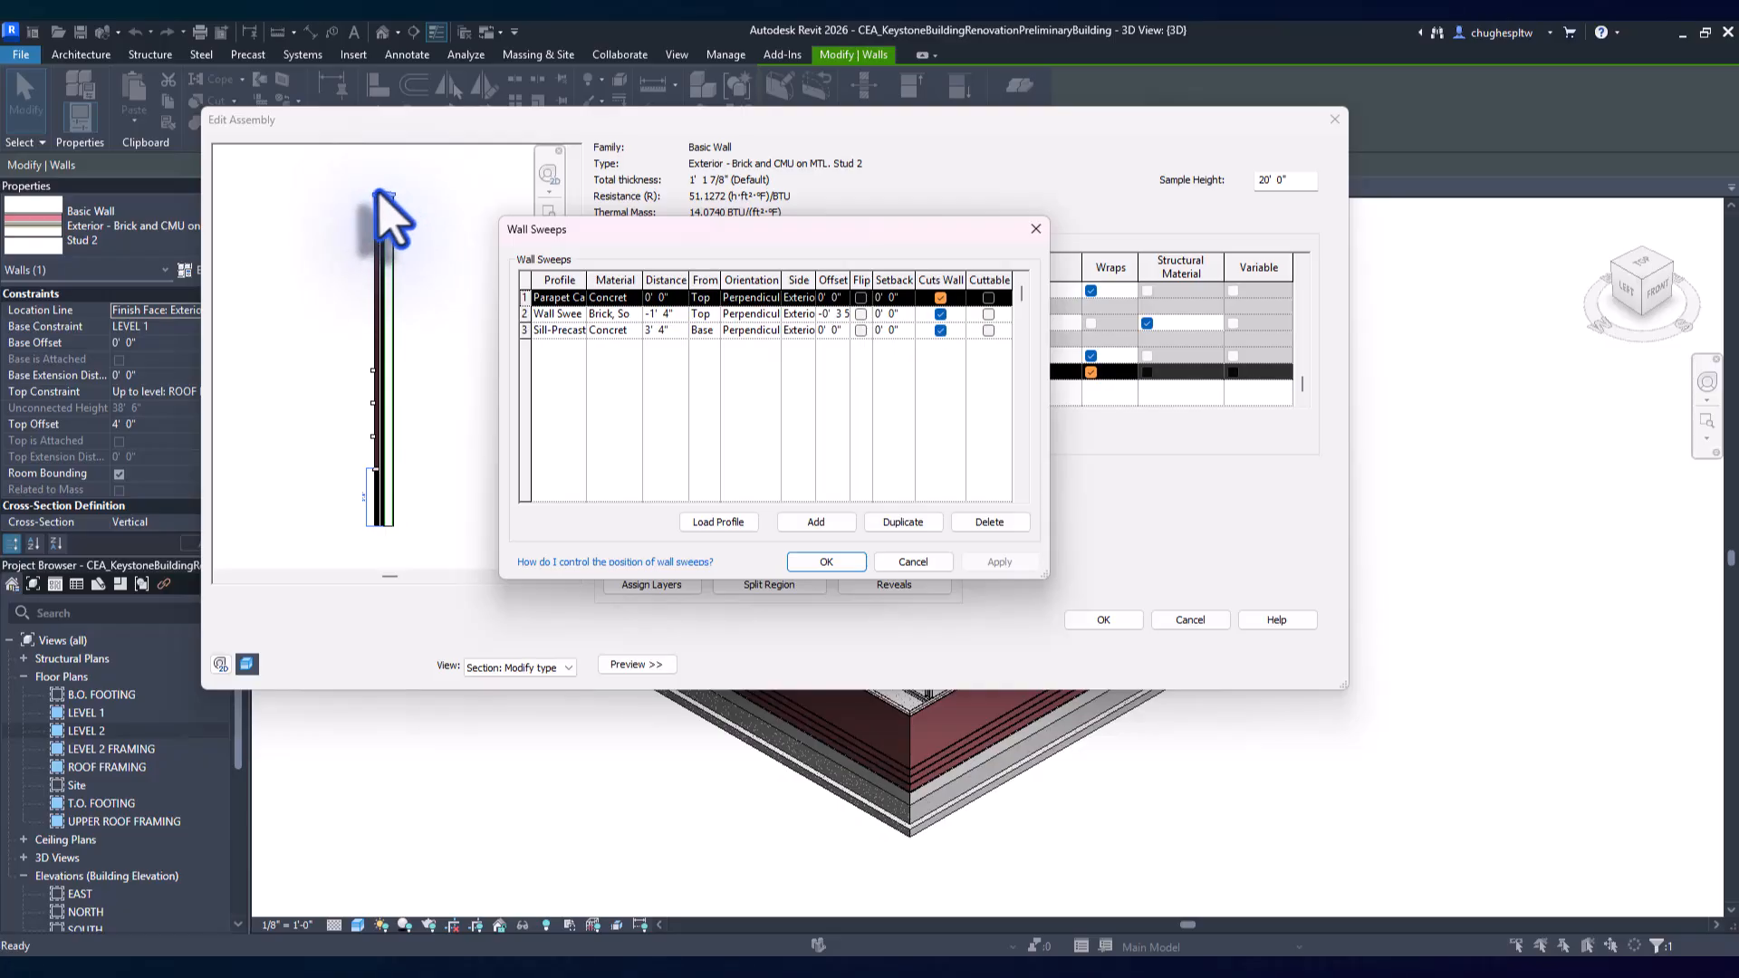
pyautogui.click(525, 314)
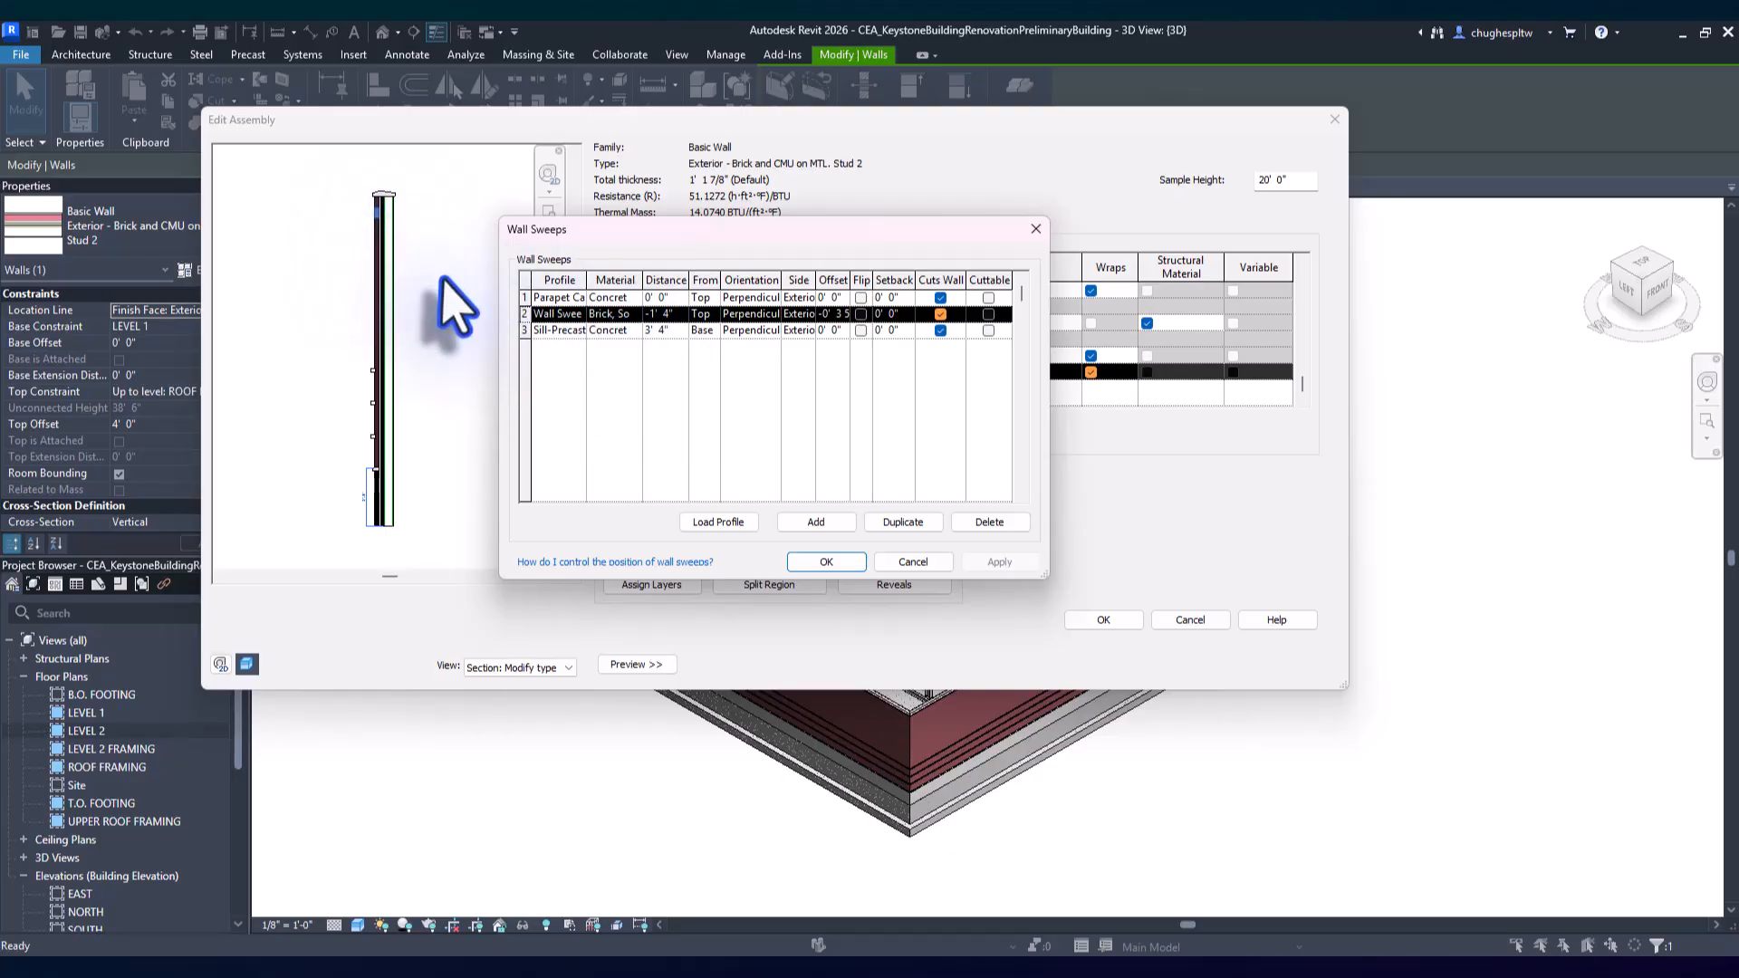
pyautogui.click(524, 330)
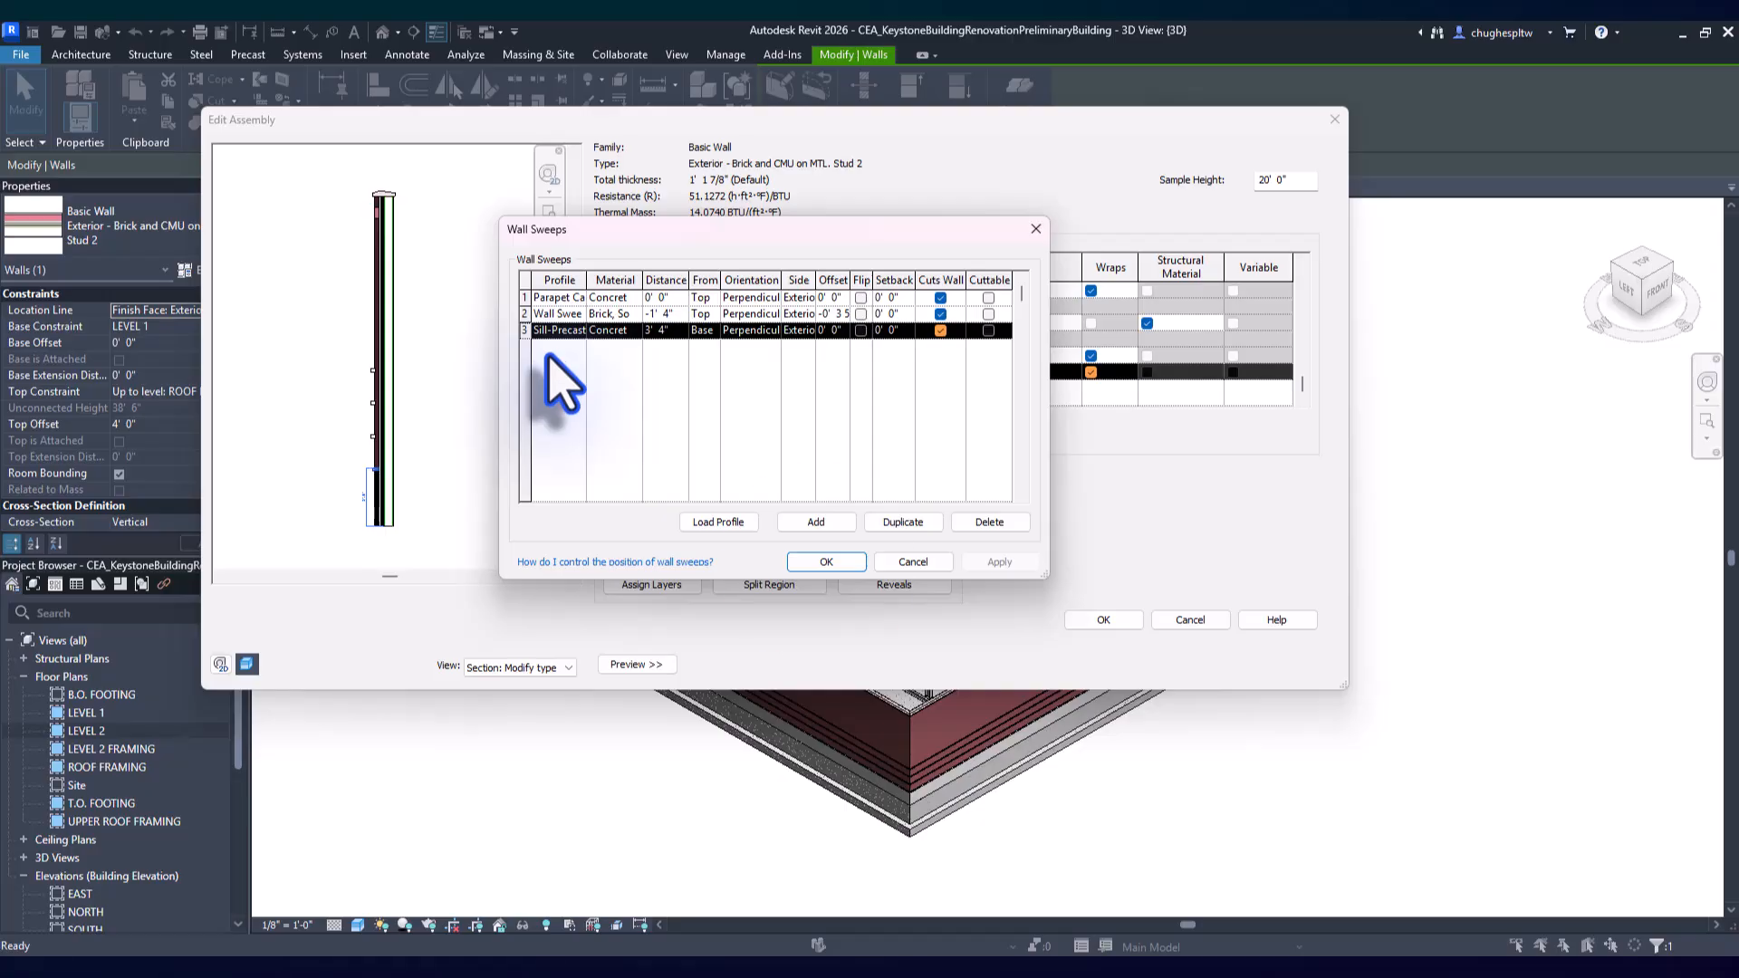
pyautogui.click(824, 563)
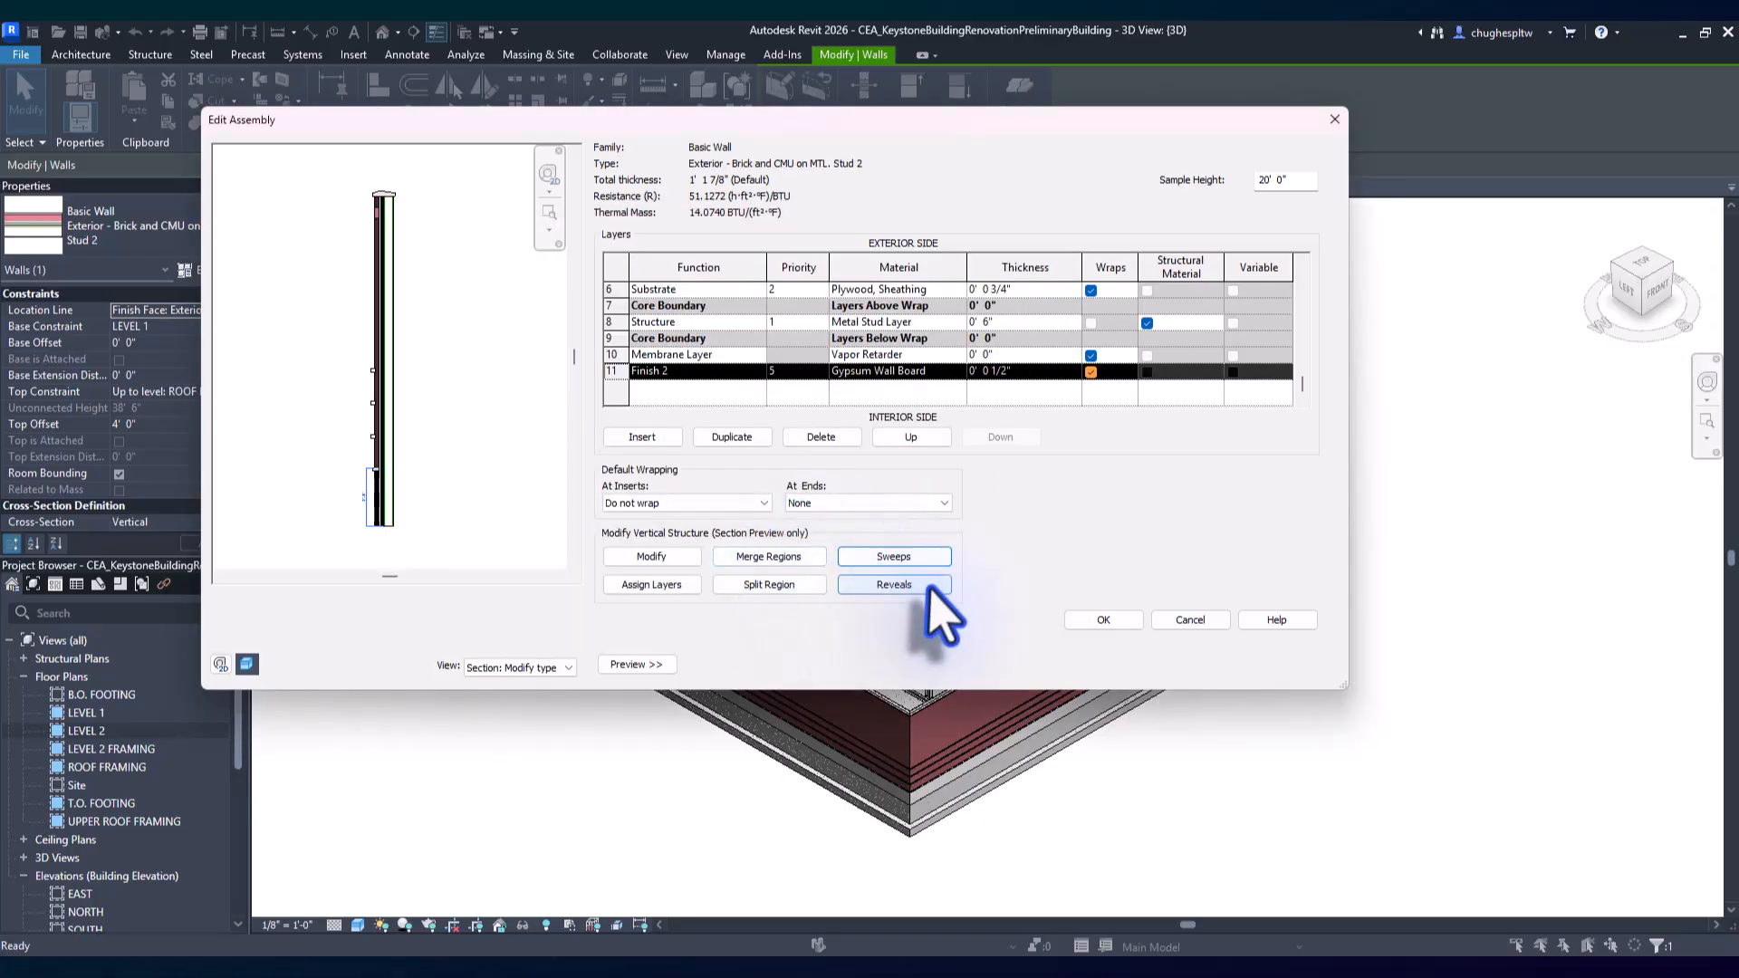
# Review each brick course reveal of the wall type in the section preview, accept the open dialogs and deselect the wall.
pyautogui.click(892, 584)
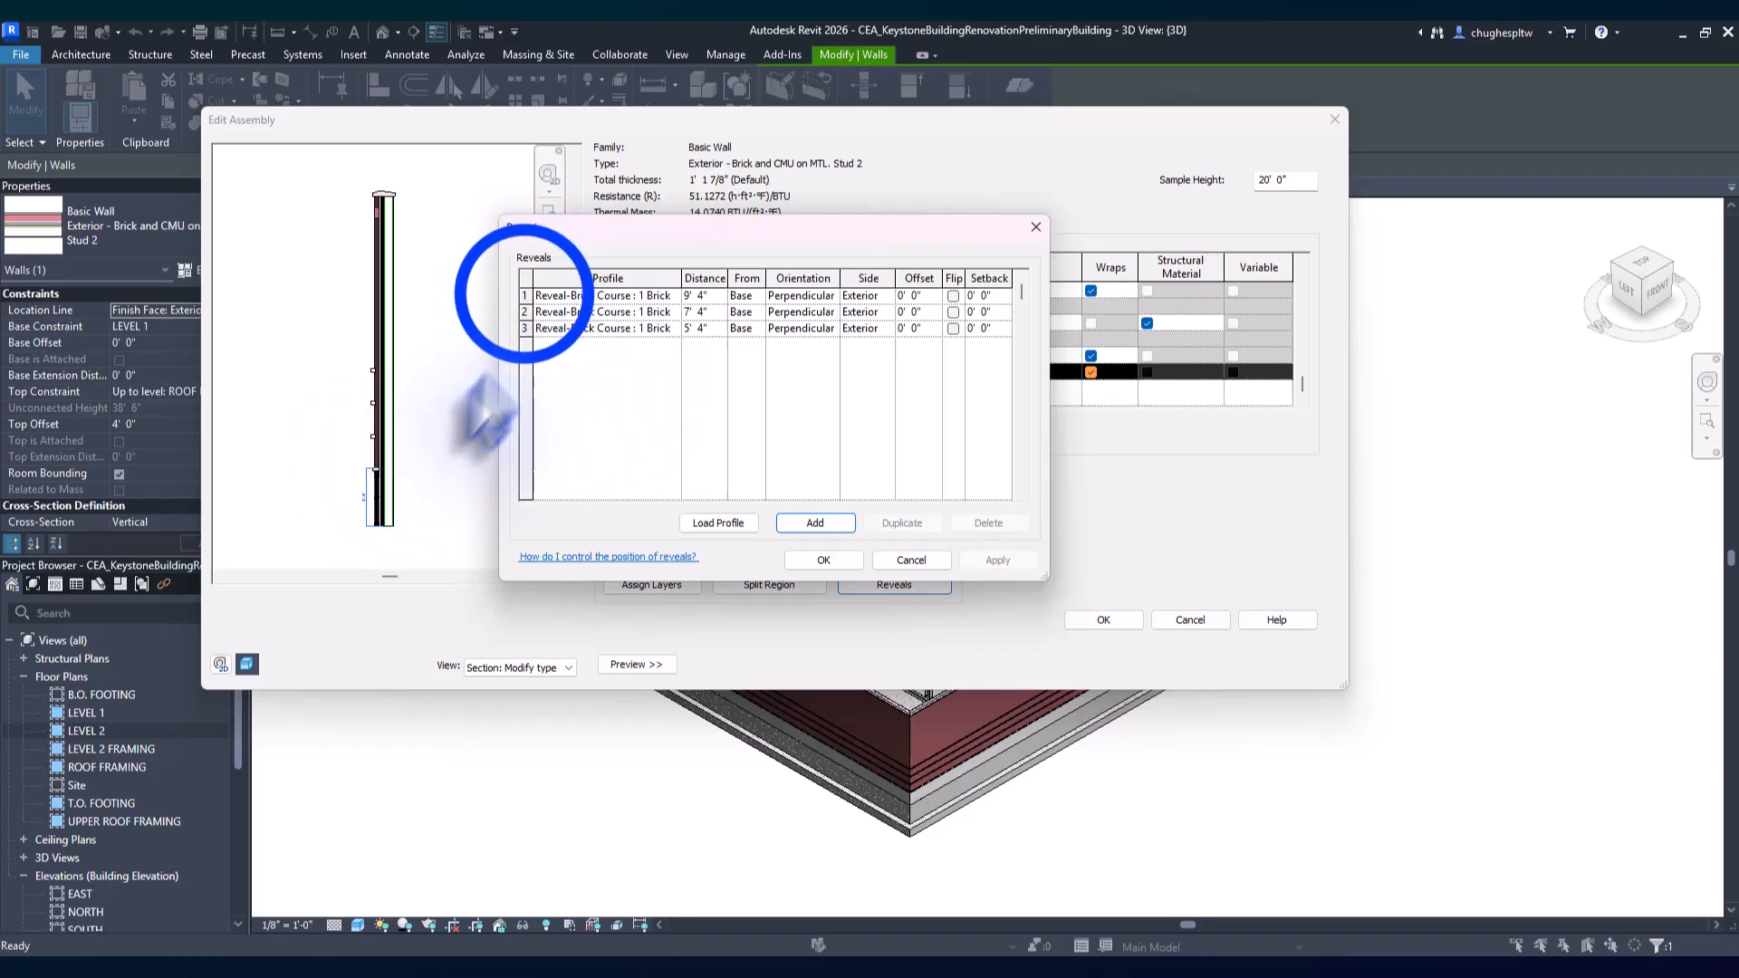
pyautogui.click(524, 295)
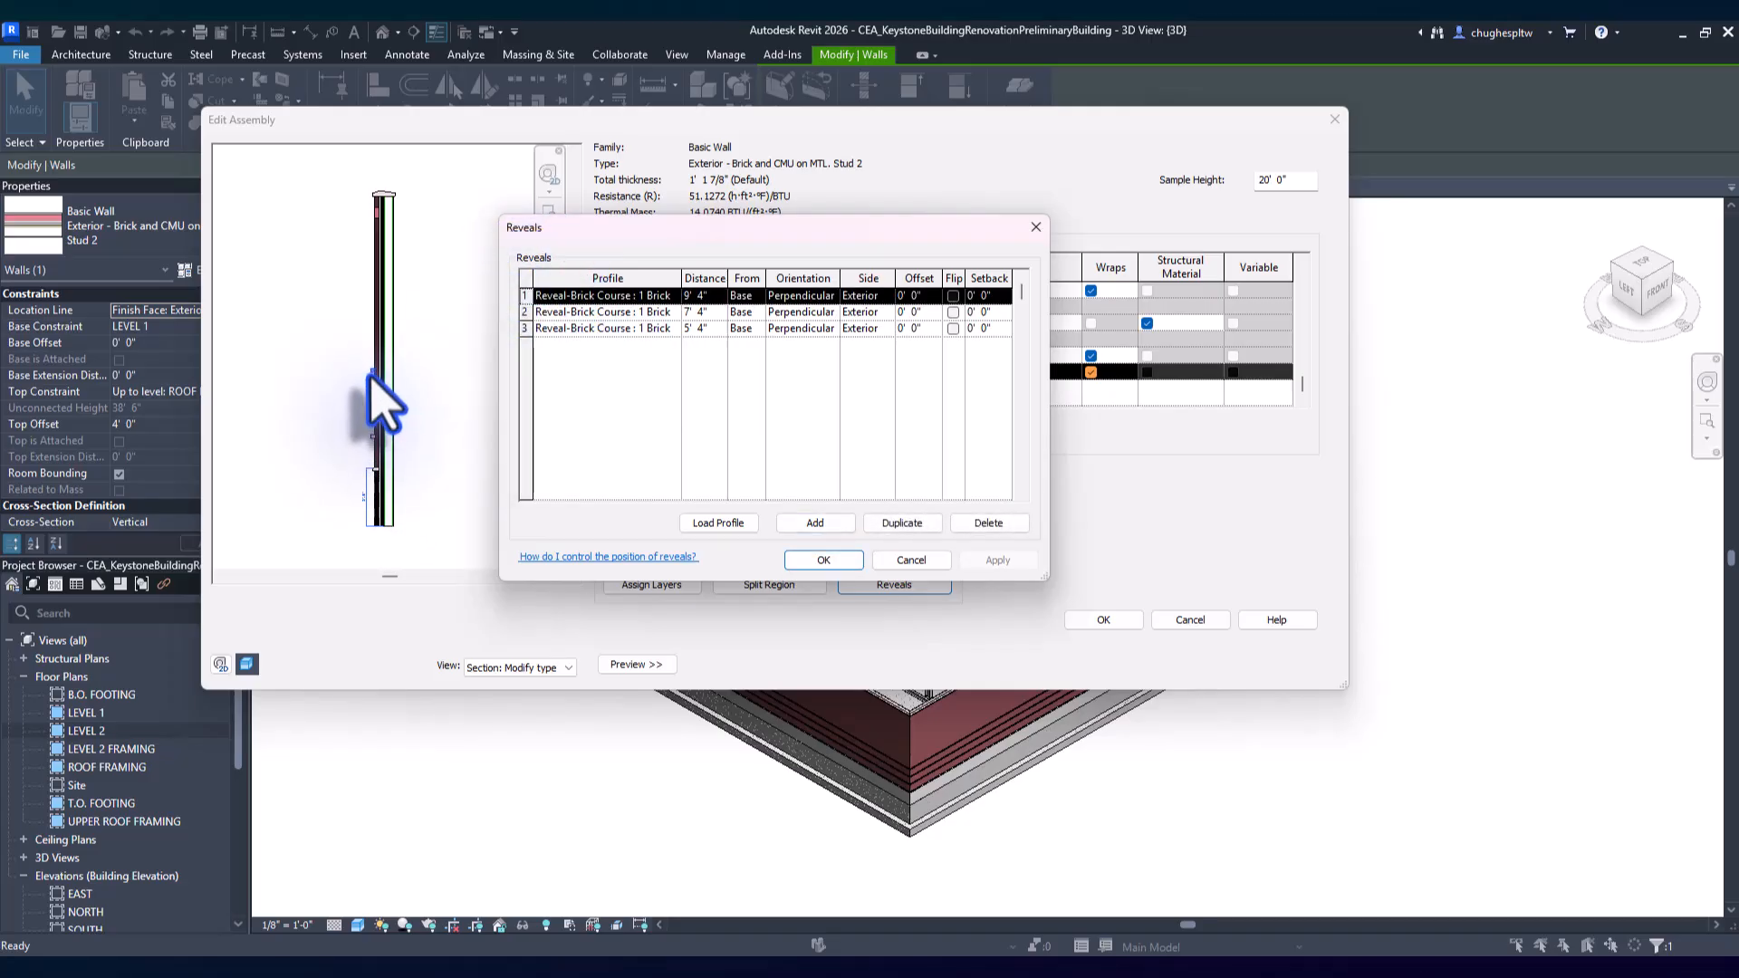
pyautogui.click(525, 312)
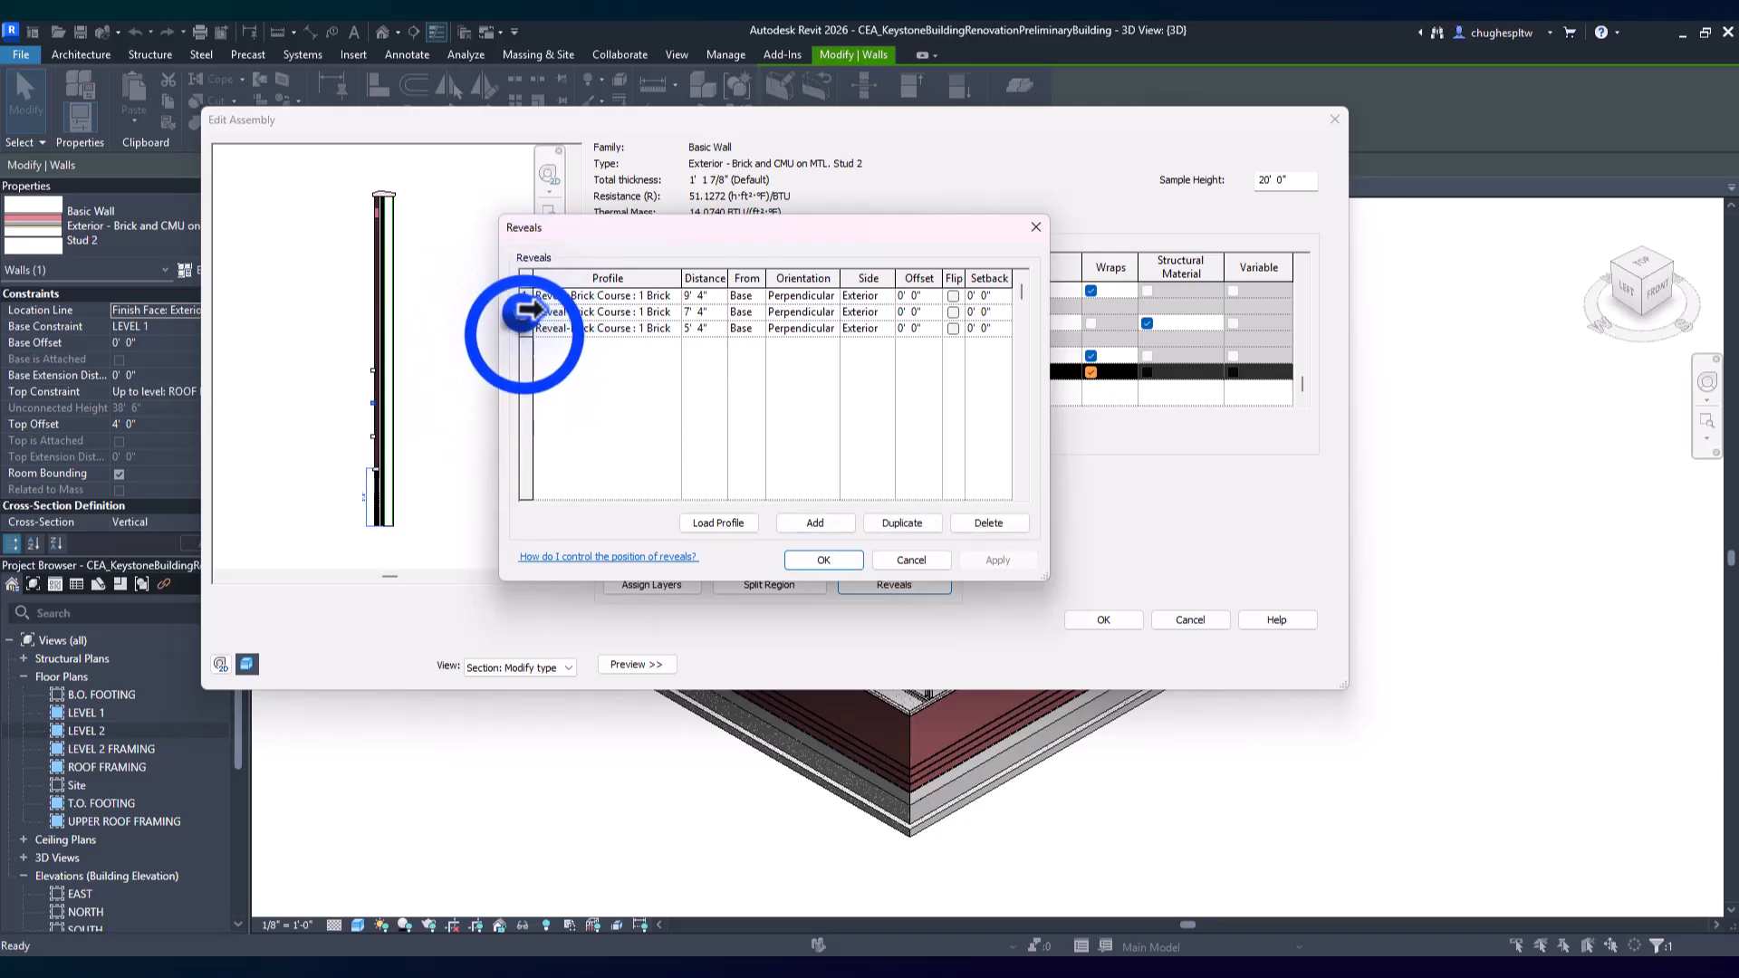
pyautogui.click(527, 328)
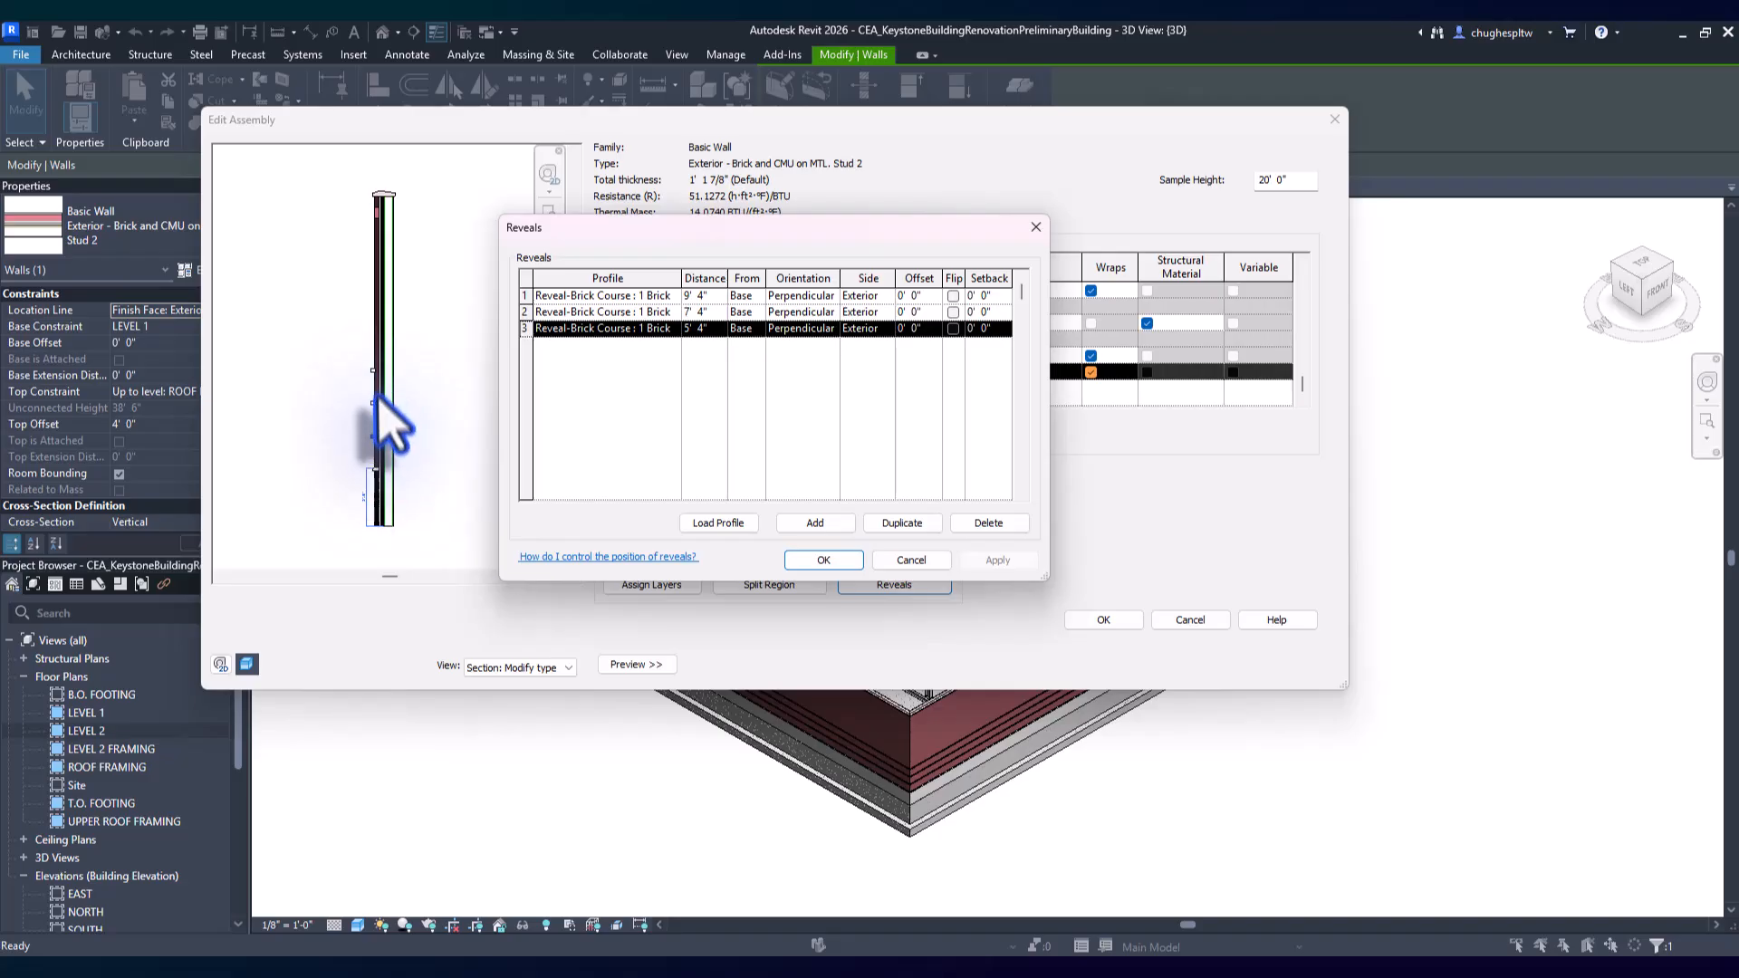
pyautogui.click(820, 559)
pyautogui.click(1102, 619)
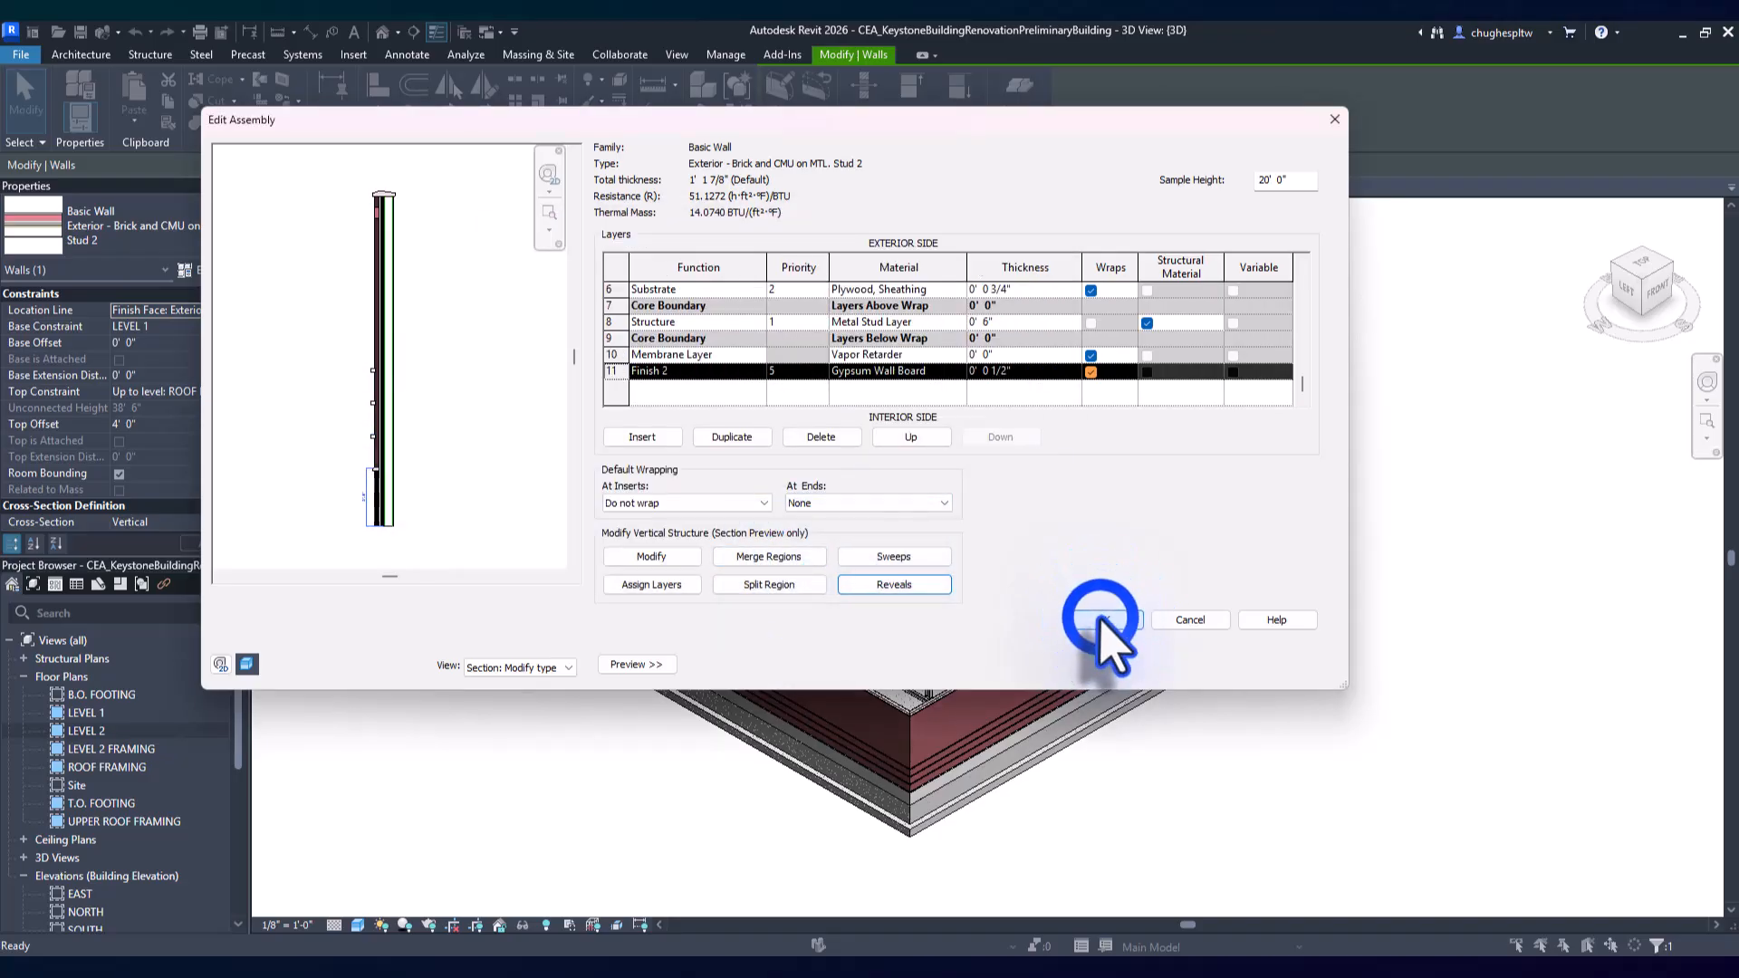
pyautogui.click(1123, 664)
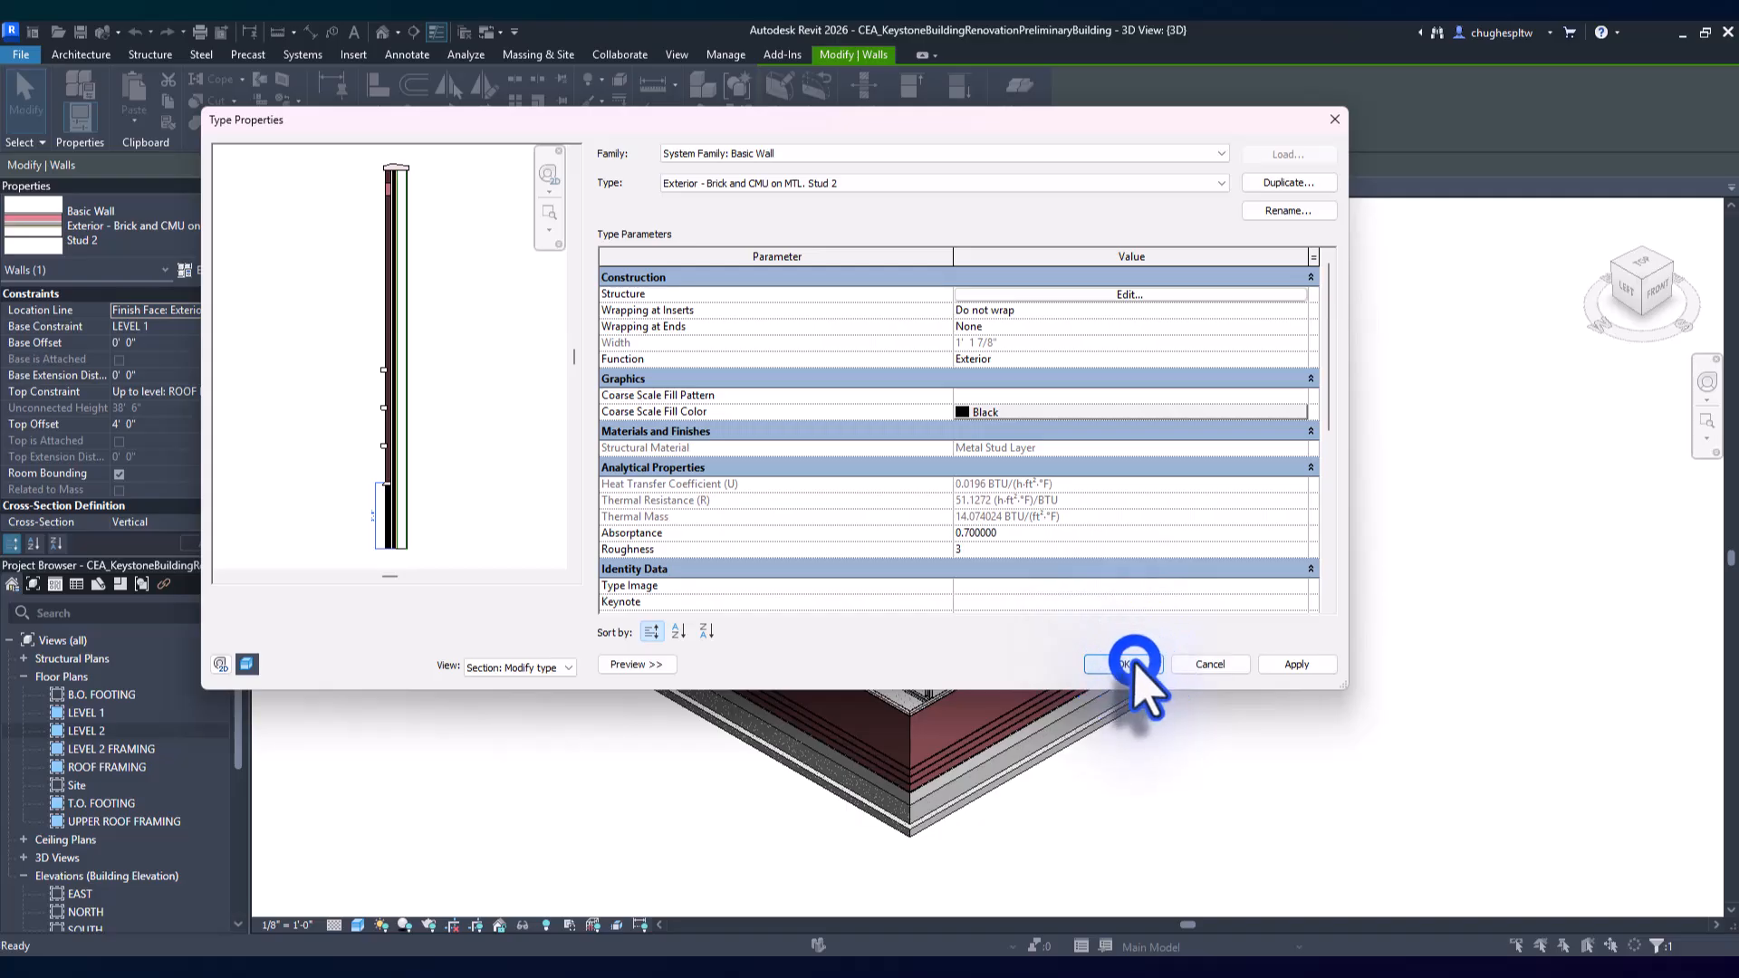
pyautogui.click(738, 358)
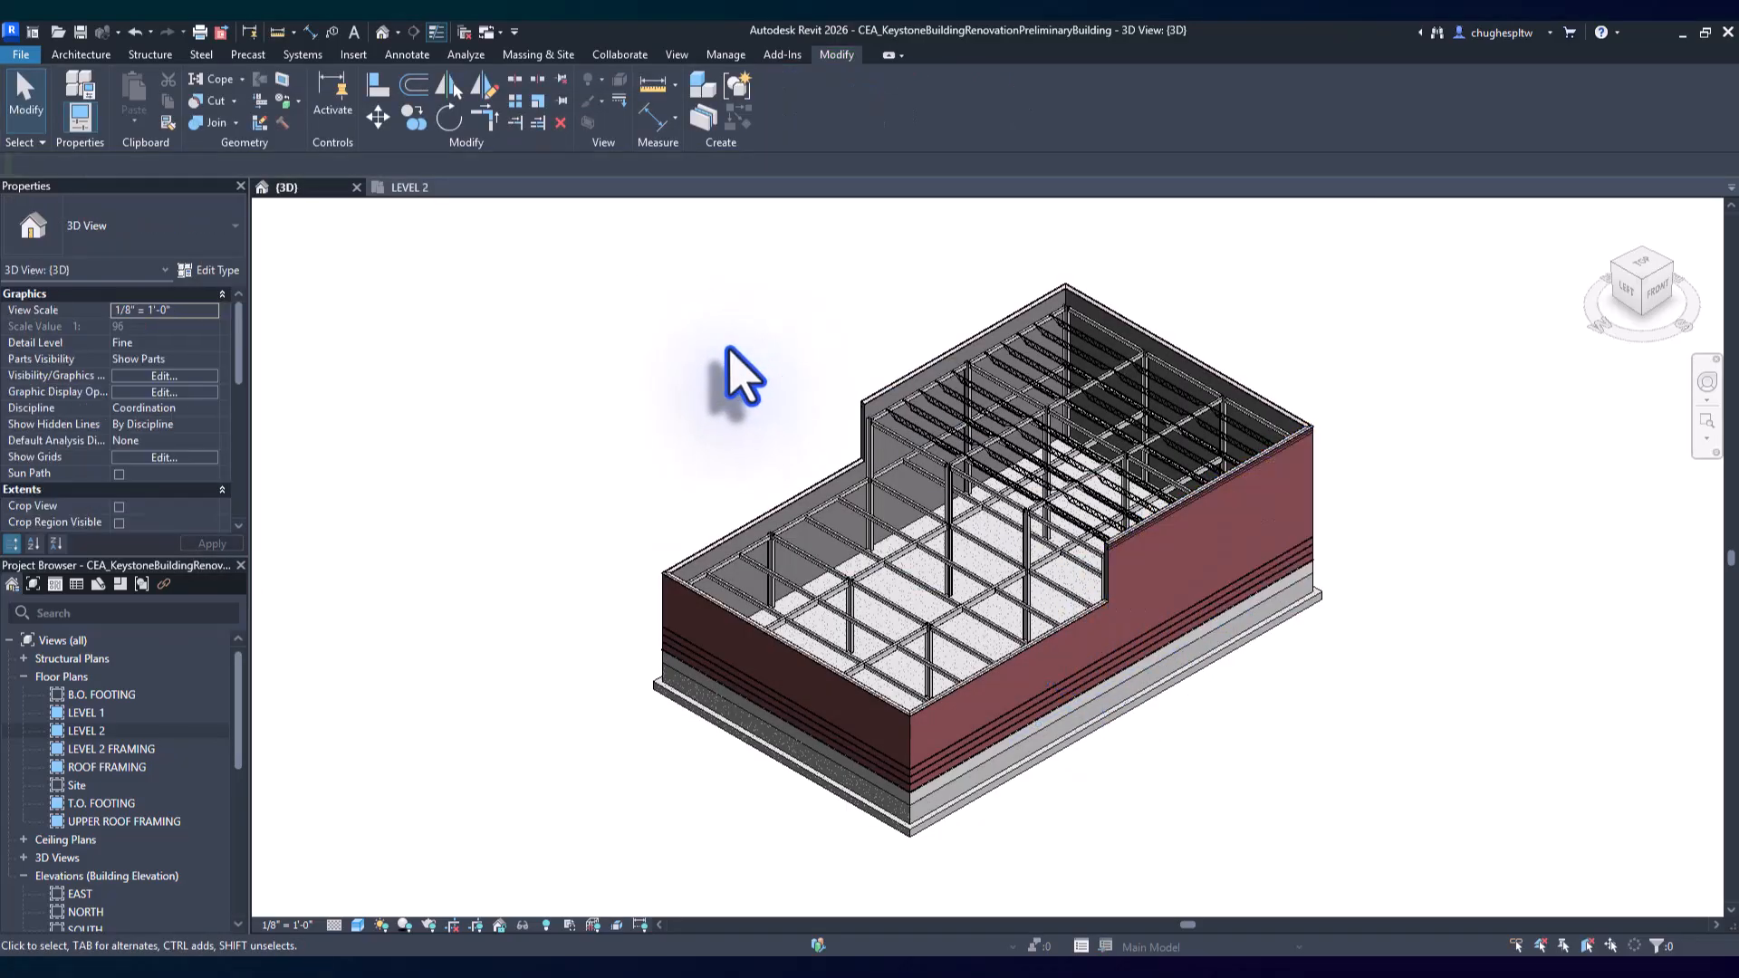
# Examine the wall type and reveal bands of the low wall along the building's front corner, and deselect it.
pyautogui.click(1096, 634)
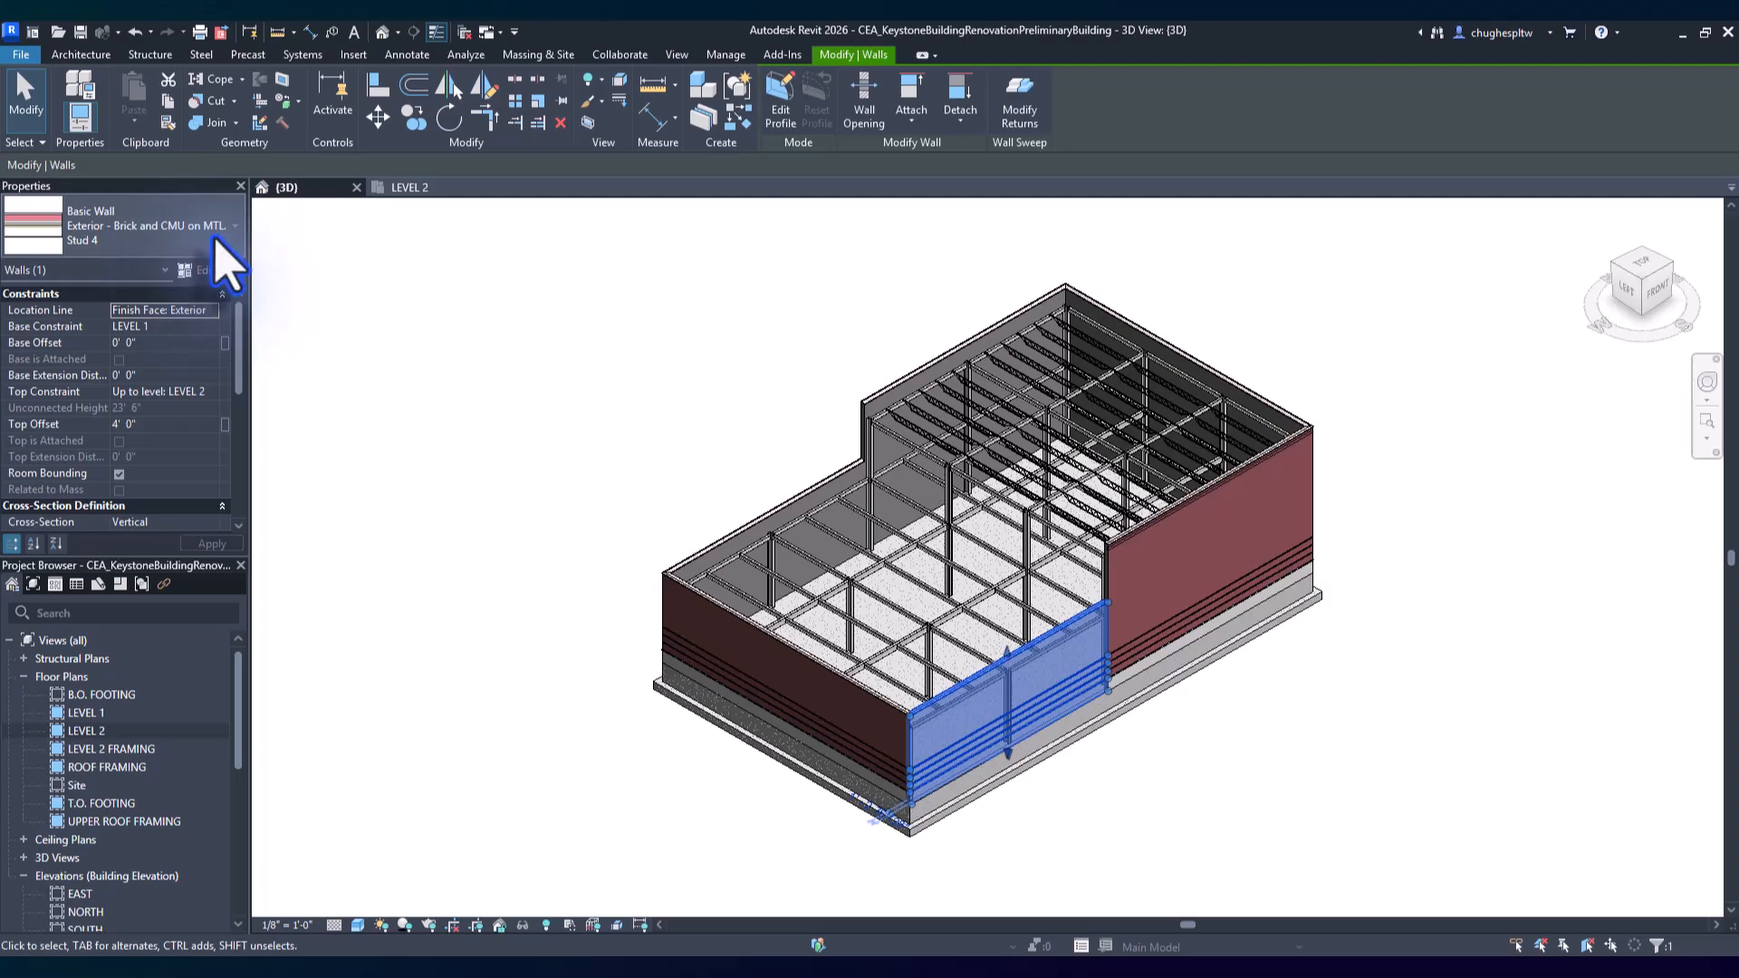
pyautogui.click(1127, 777)
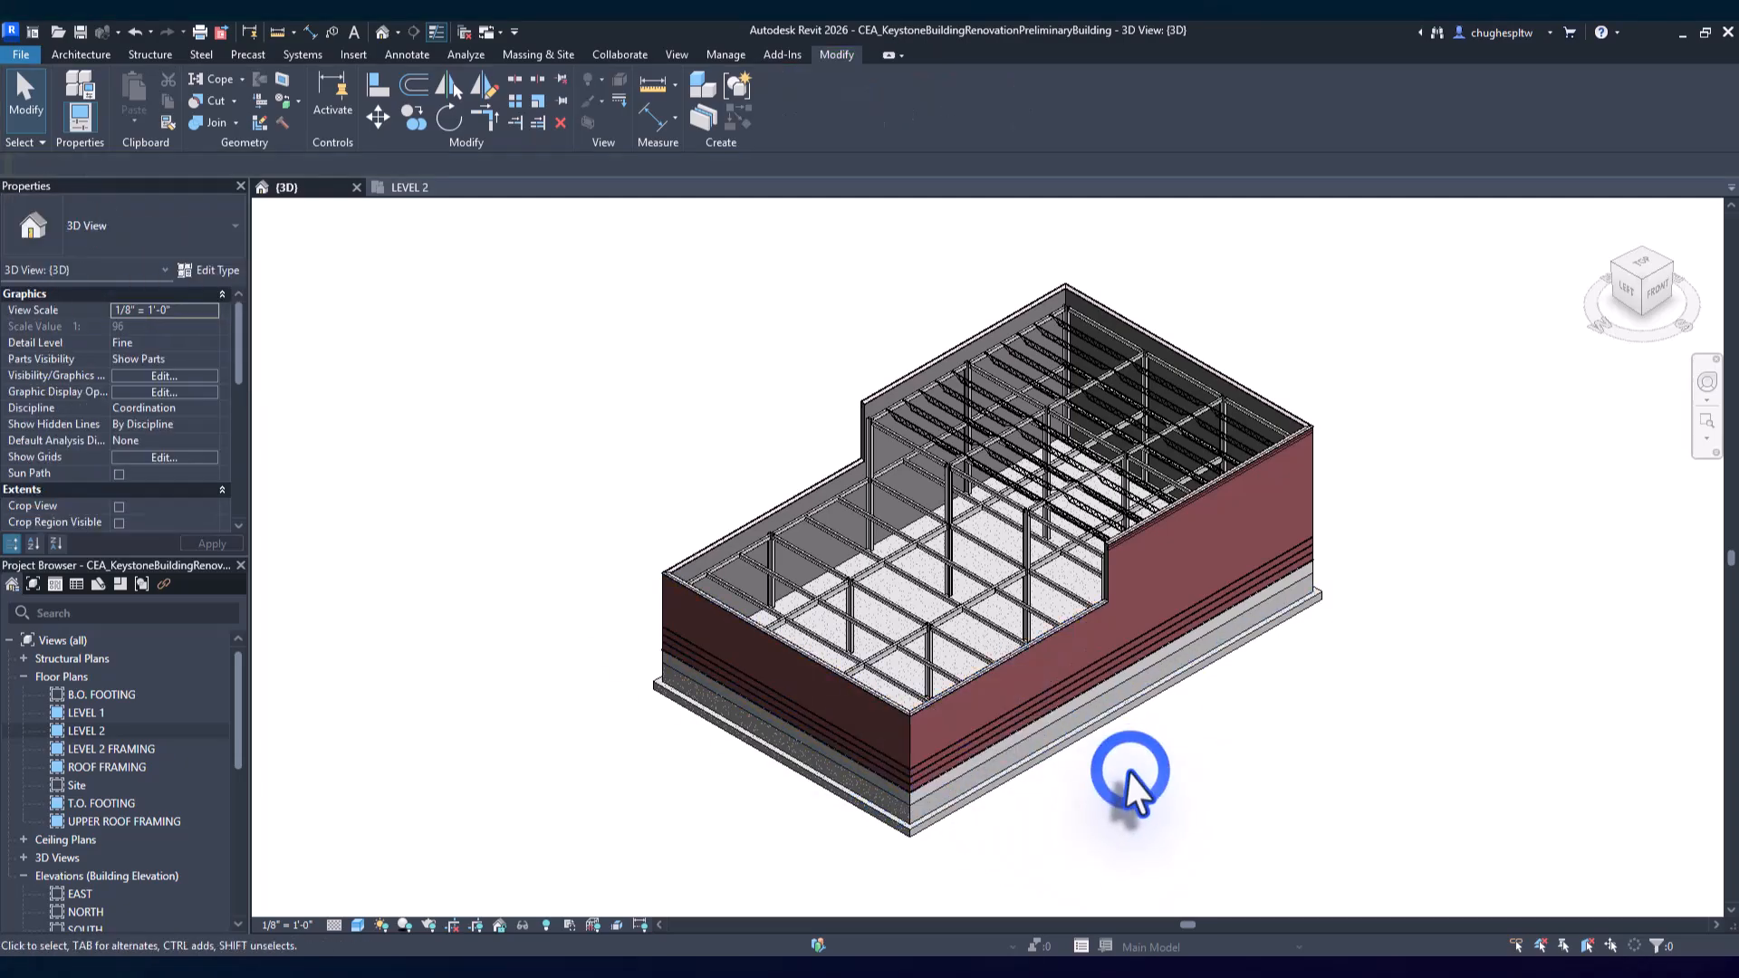
pyautogui.scroll(6, 1127, 797)
pyautogui.scroll(-5, 1015, 571)
pyautogui.click(1002, 532)
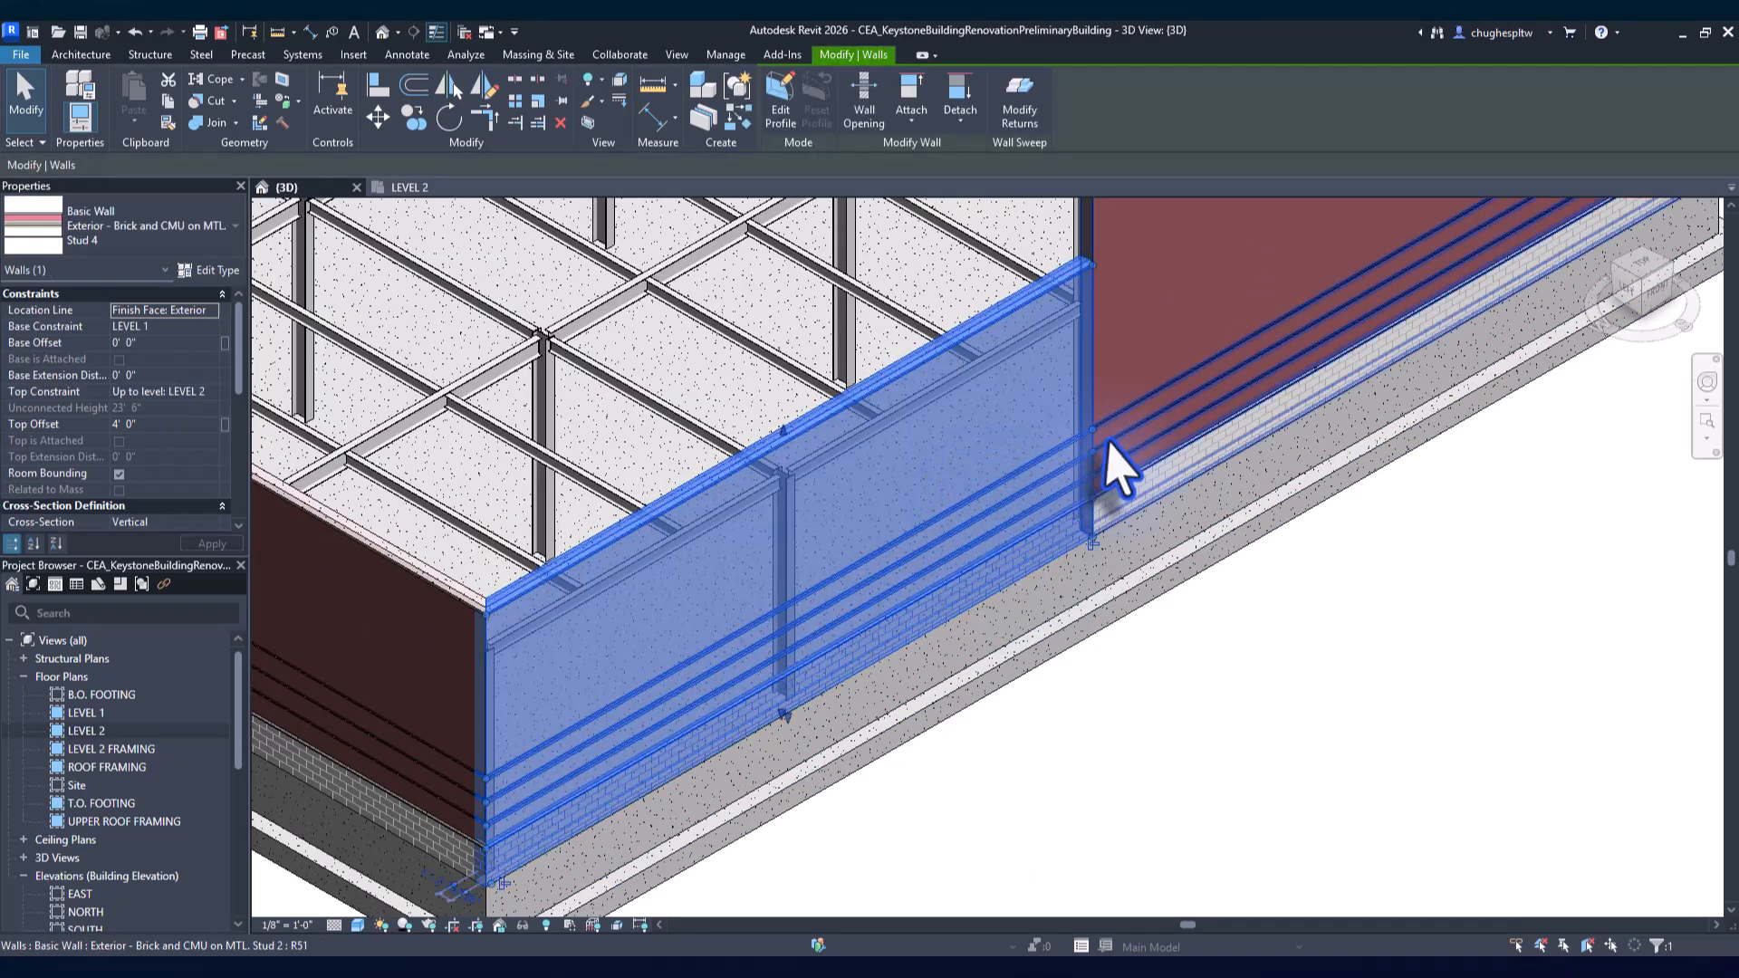
pyautogui.click(1131, 774)
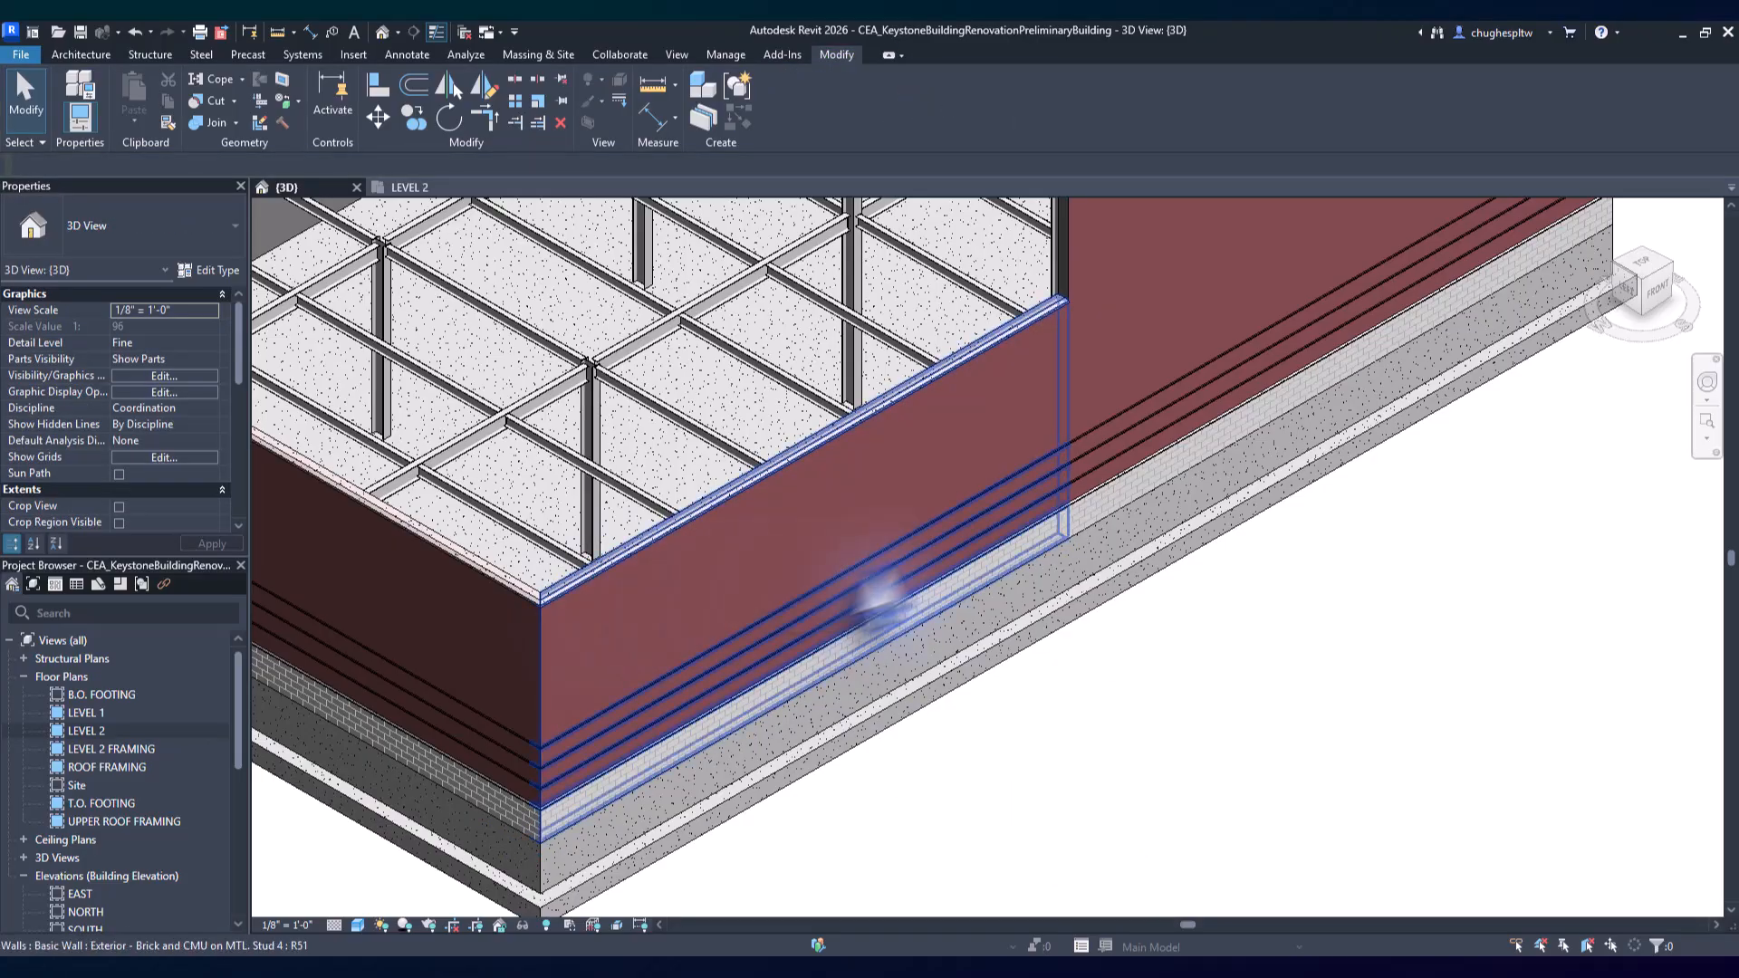
pyautogui.scroll(-6, 827, 718)
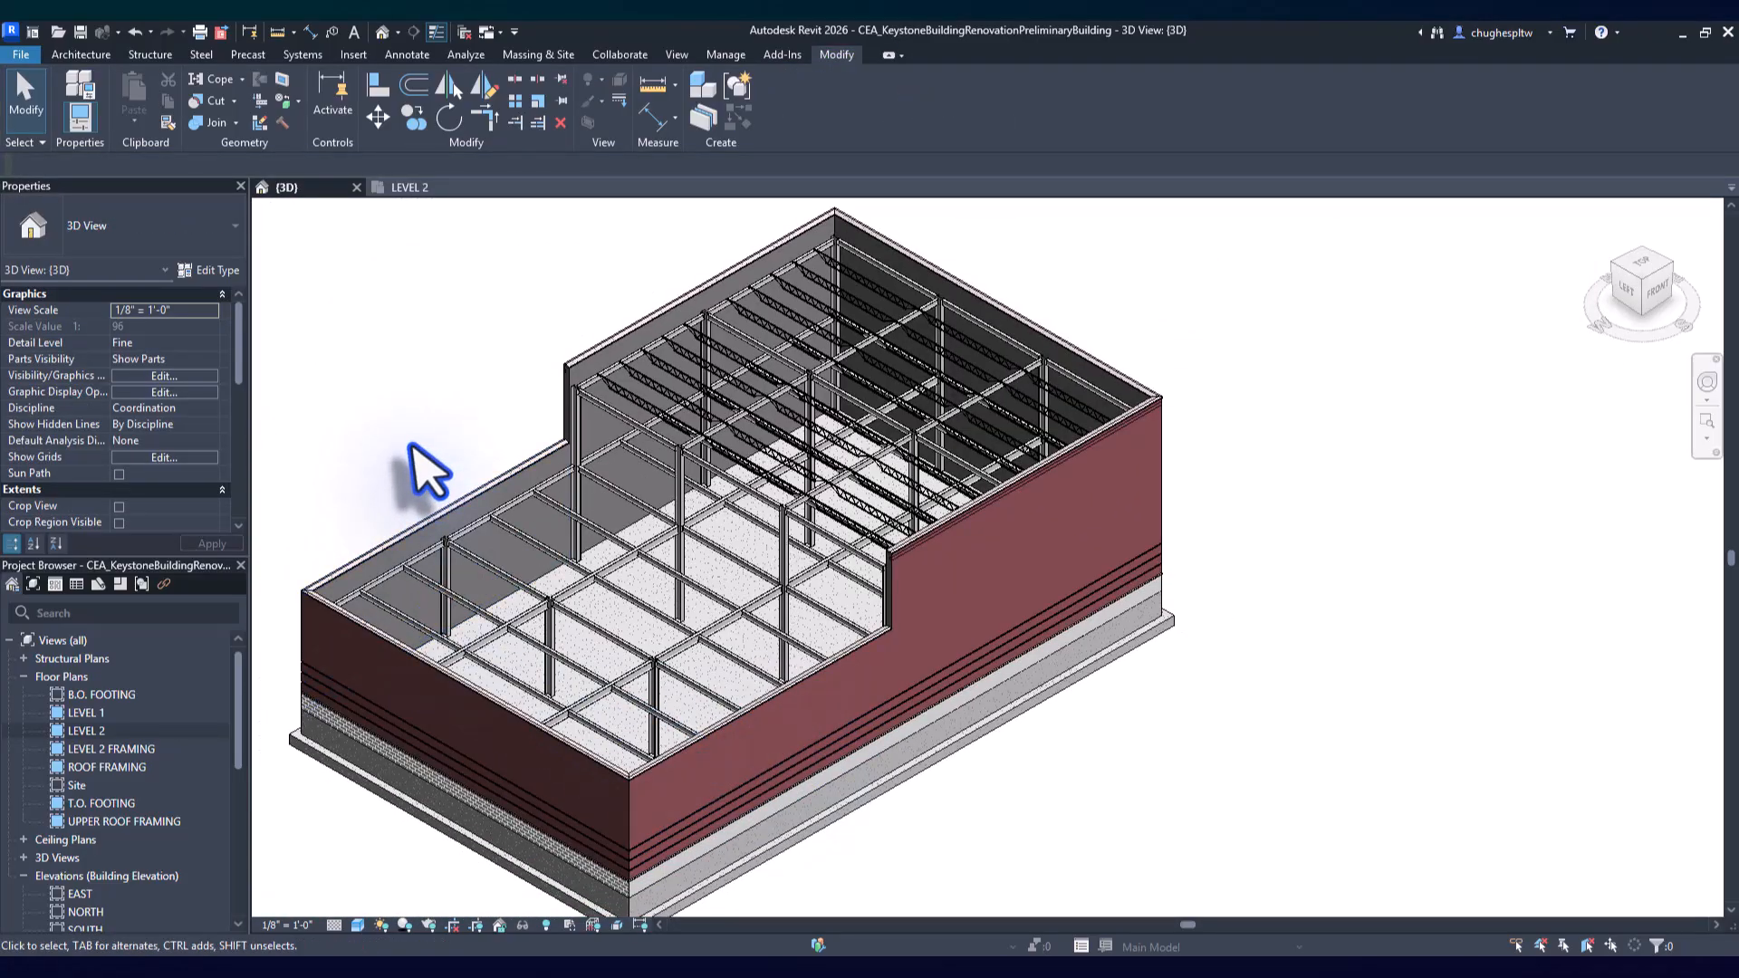
pyautogui.keyDown('shift'); pyautogui.moveTo(427, 465); pyautogui.dragTo(569, 412, button='middle'); pyautogui.keyUp('shift')
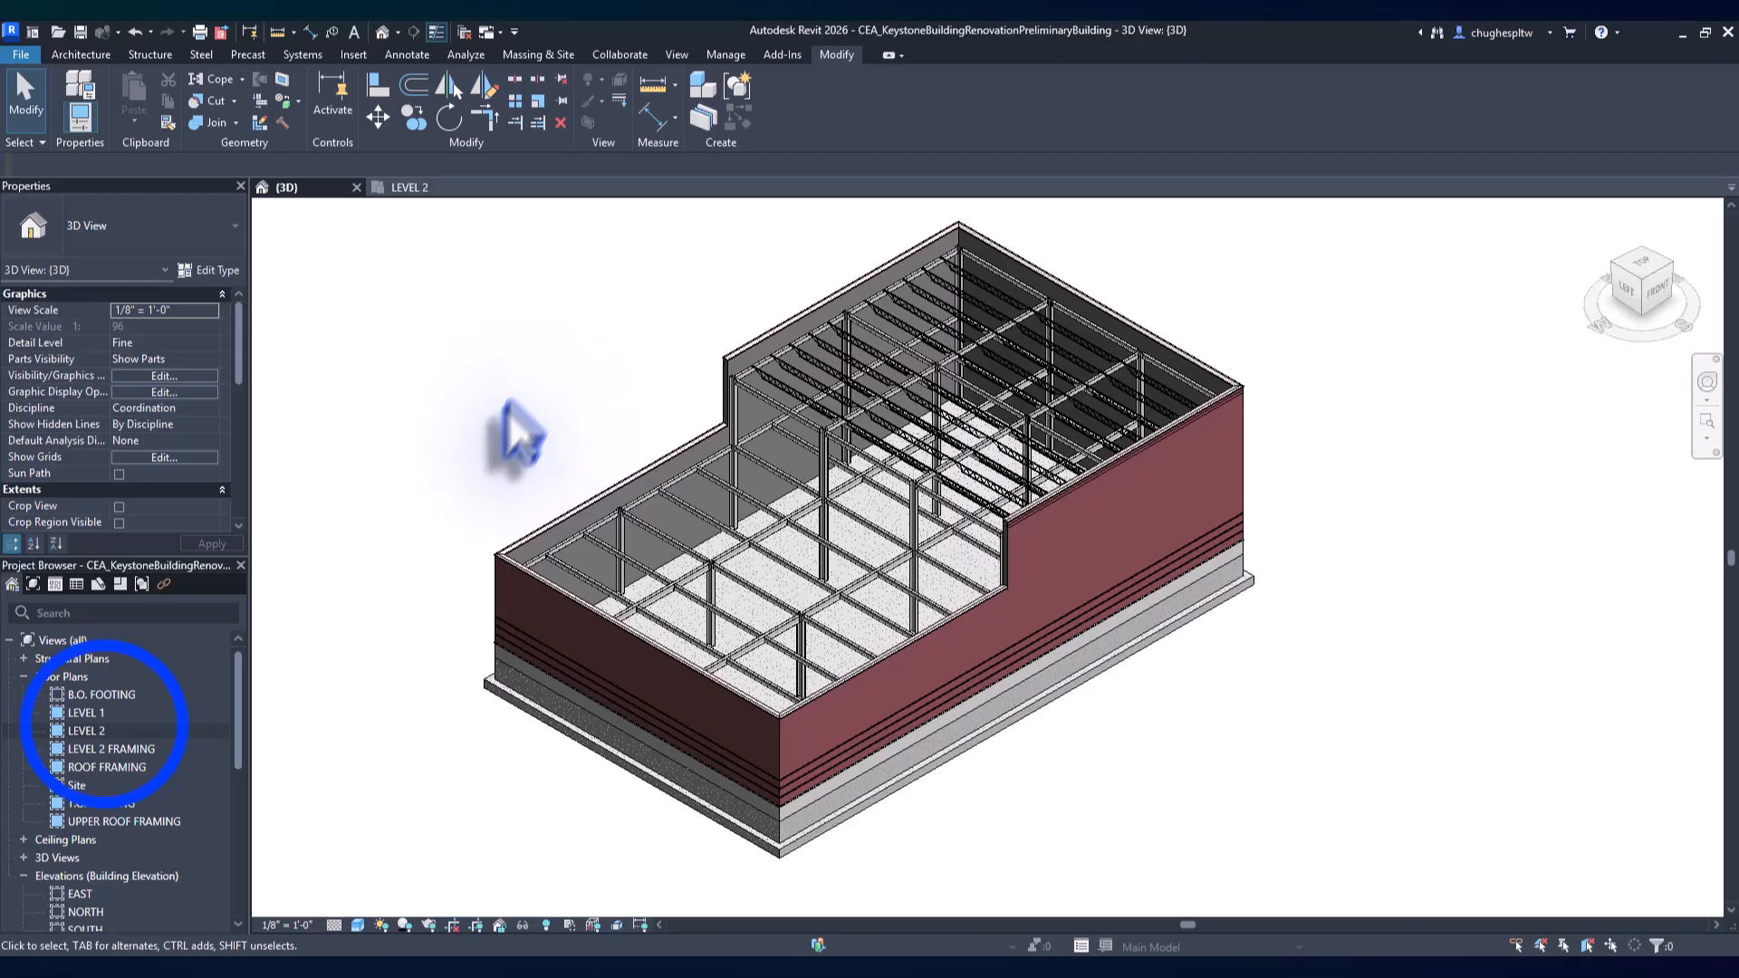
# Open the LEVEL 2 floor plan with the whole structural grid in view.
pyautogui.doubleClick(99, 730)
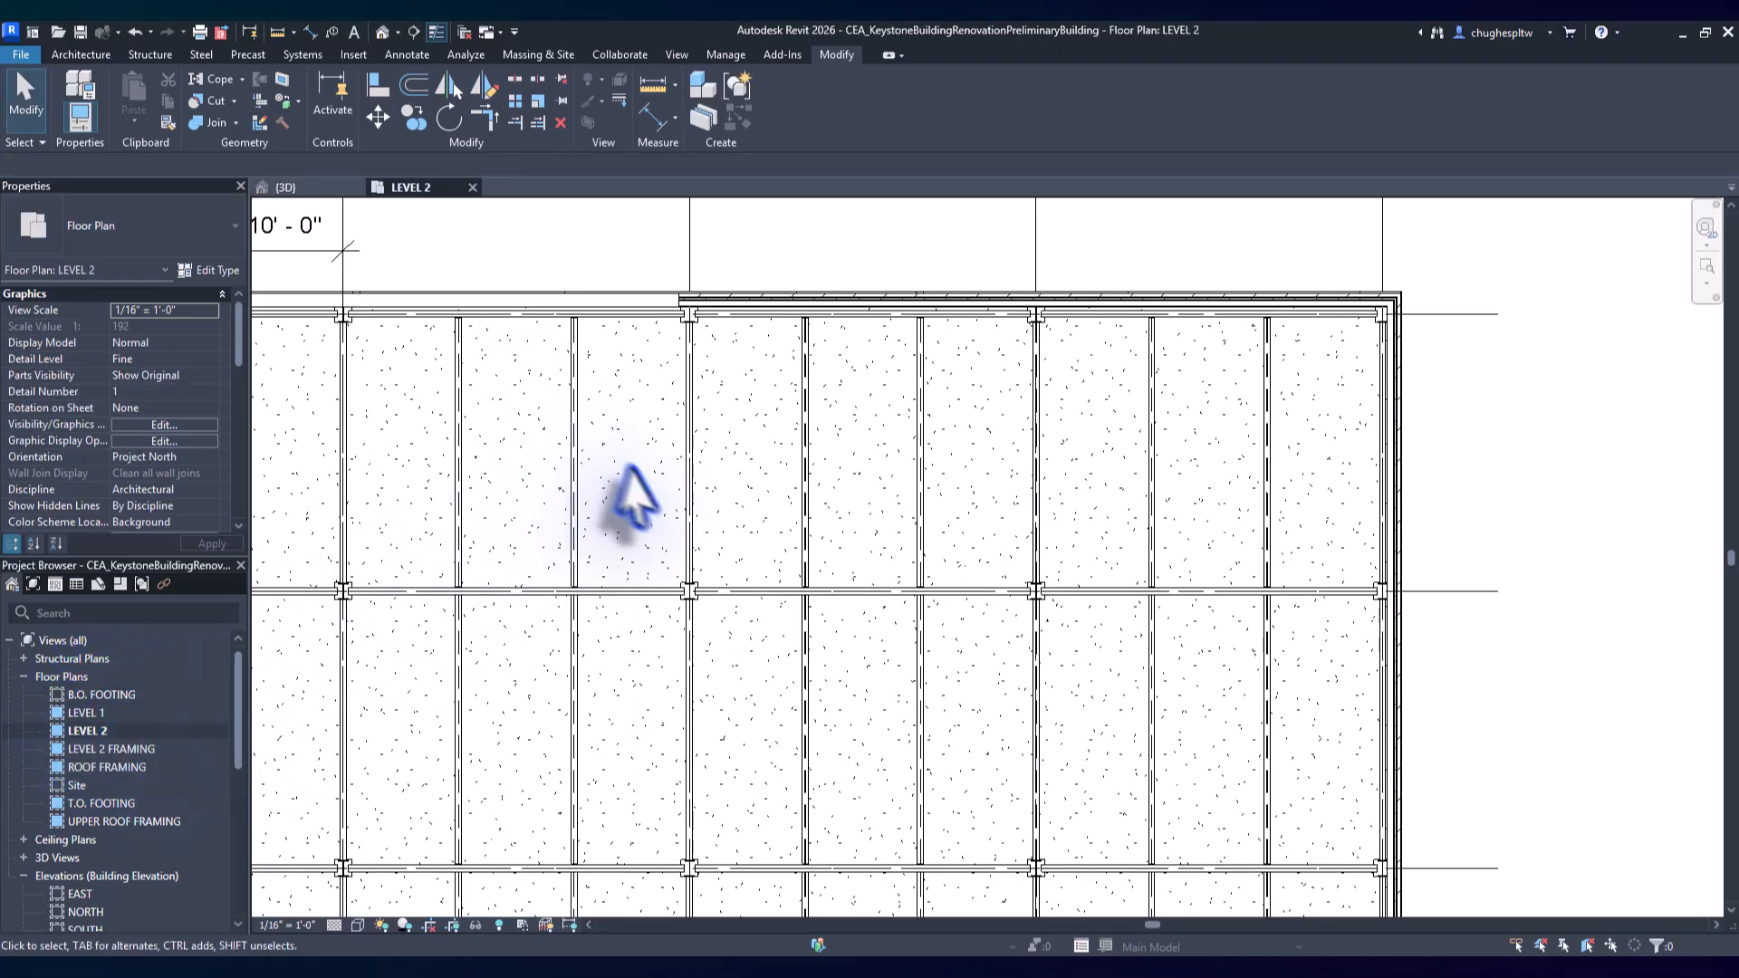
pyautogui.scroll(-3, 634, 496)
pyautogui.moveTo(652, 531); pyautogui.dragTo(698, 493, button='middle')
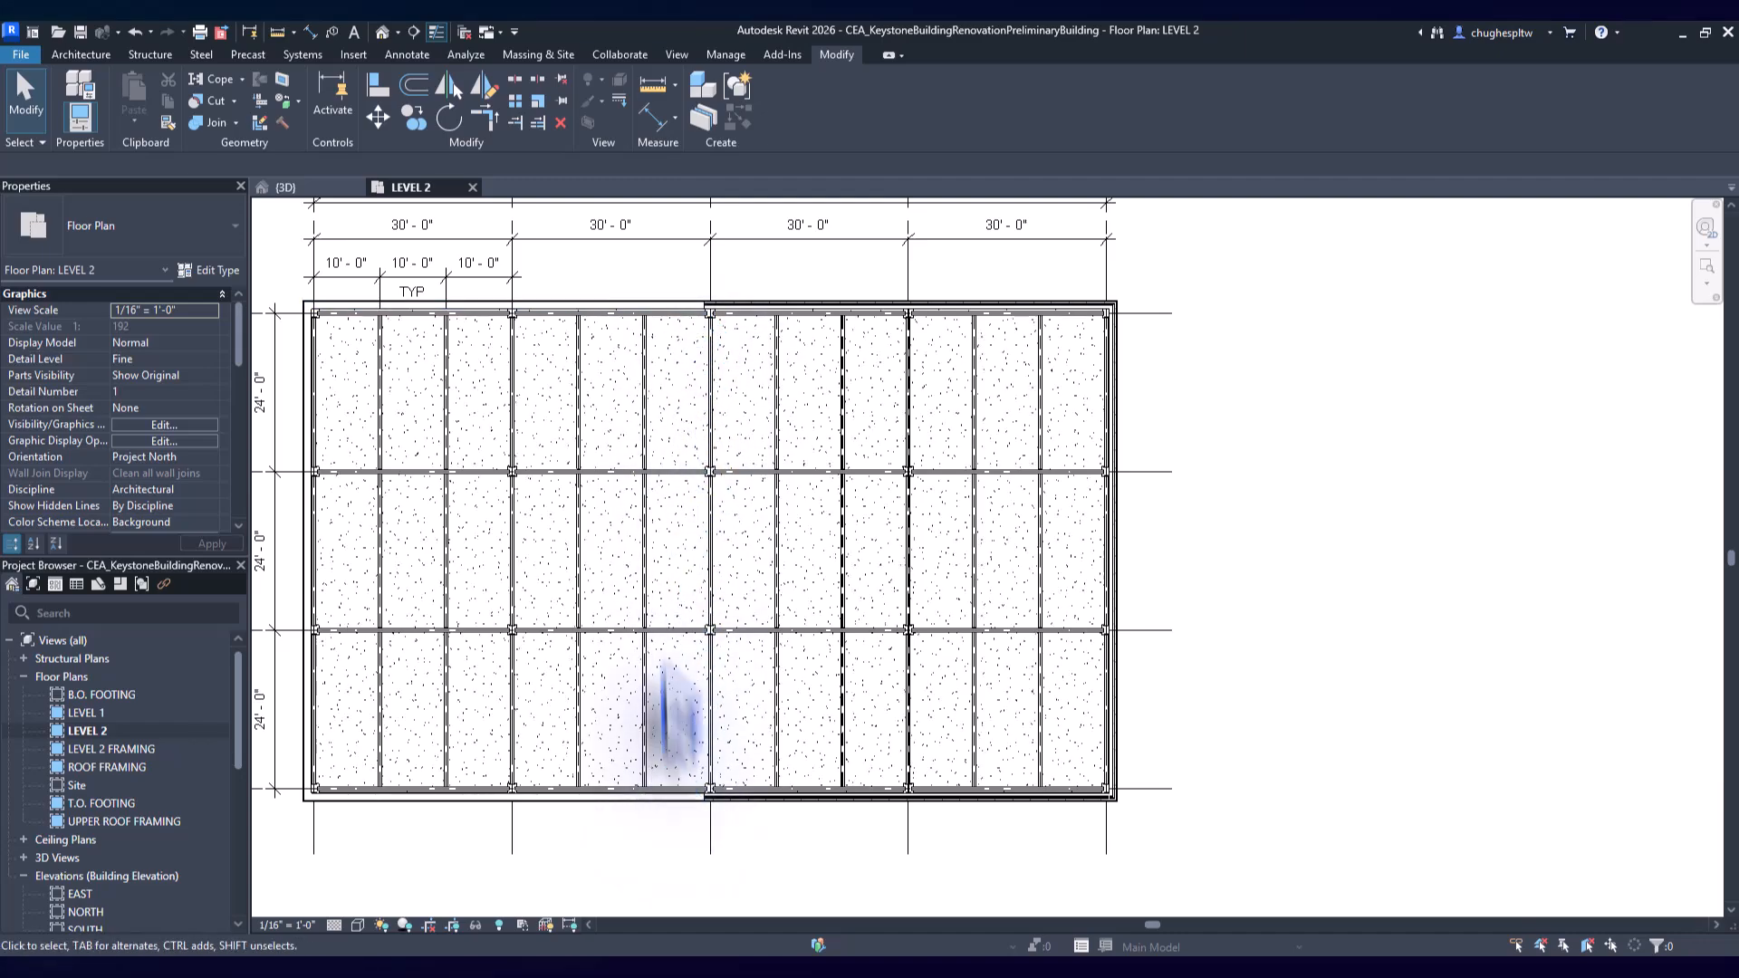
pyautogui.moveTo(718, 507); pyautogui.dragTo(774, 481, button='middle')
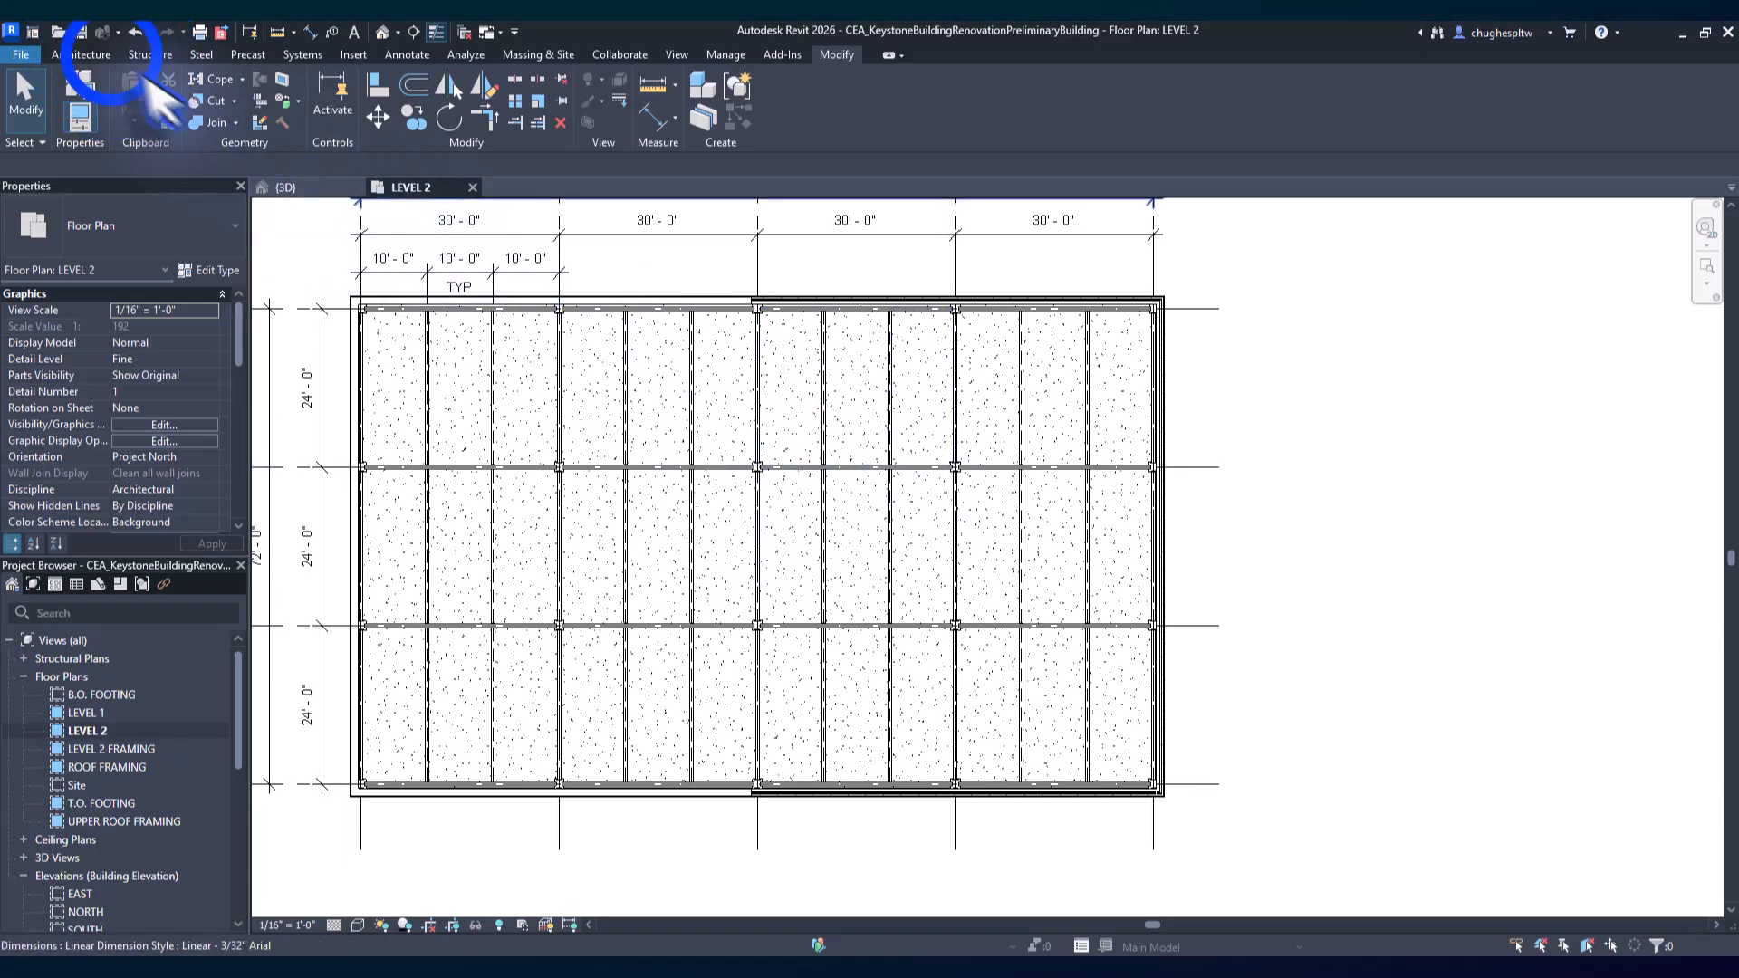
# Start a new wall of type Exterior - Brick on Mtl. Stud on LEVEL 2.
pyautogui.click(91, 55)
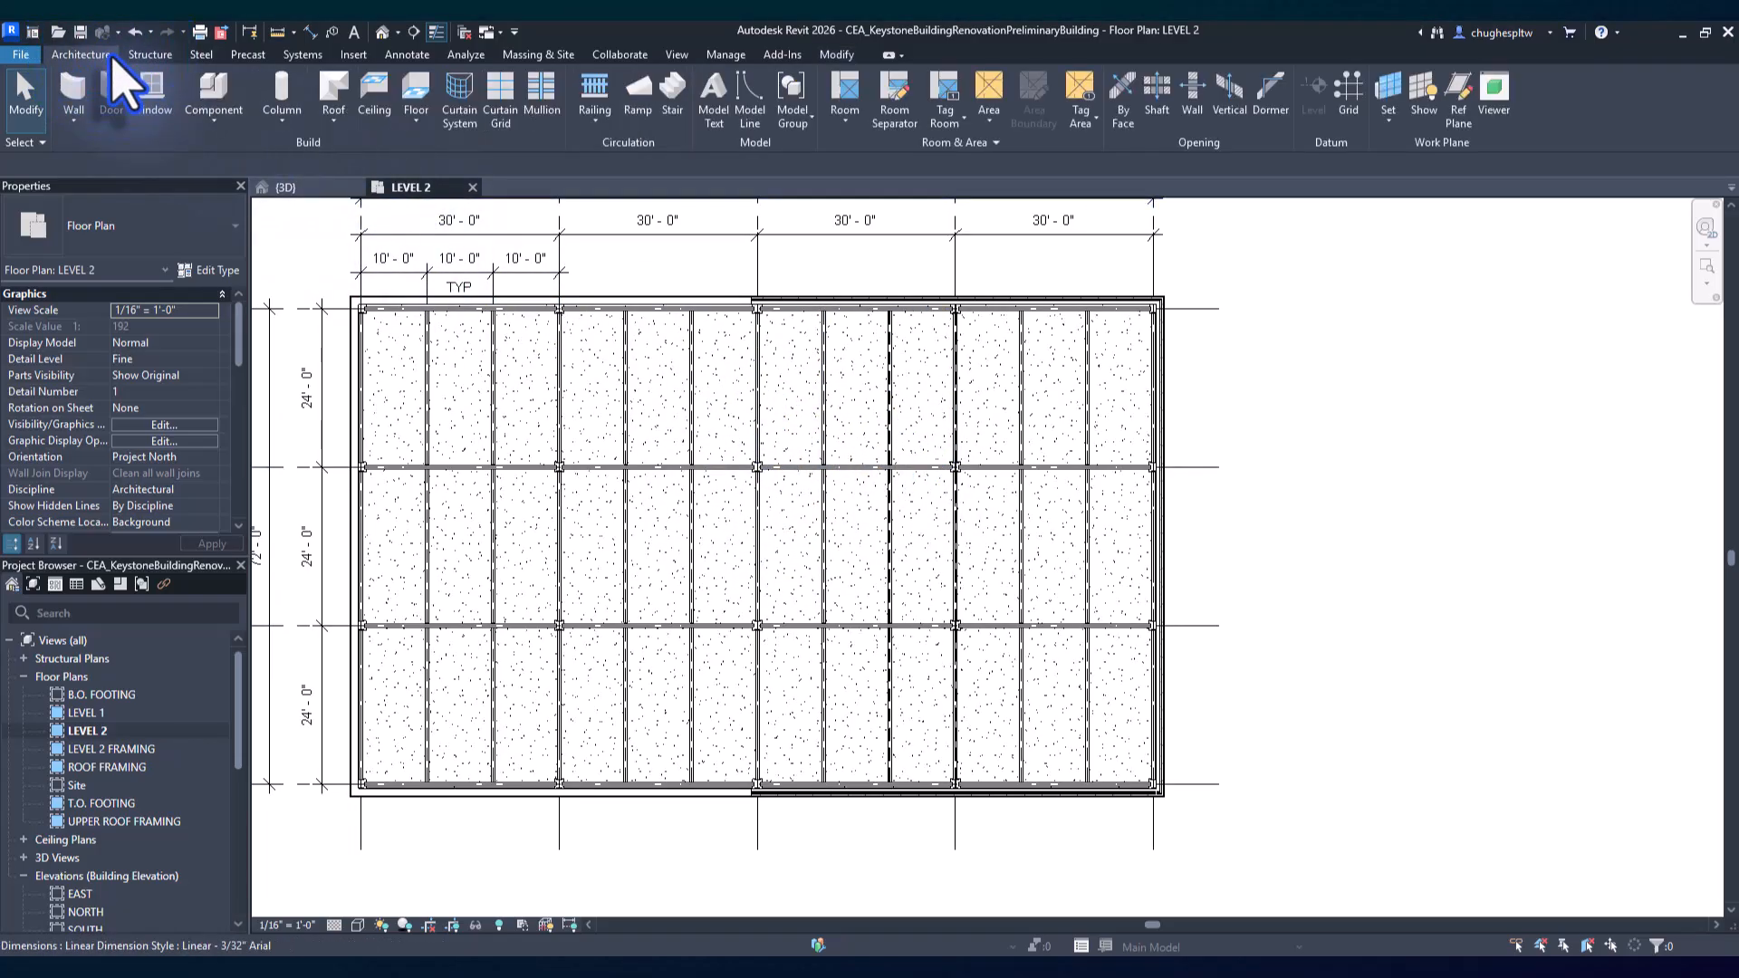
pyautogui.click(78, 95)
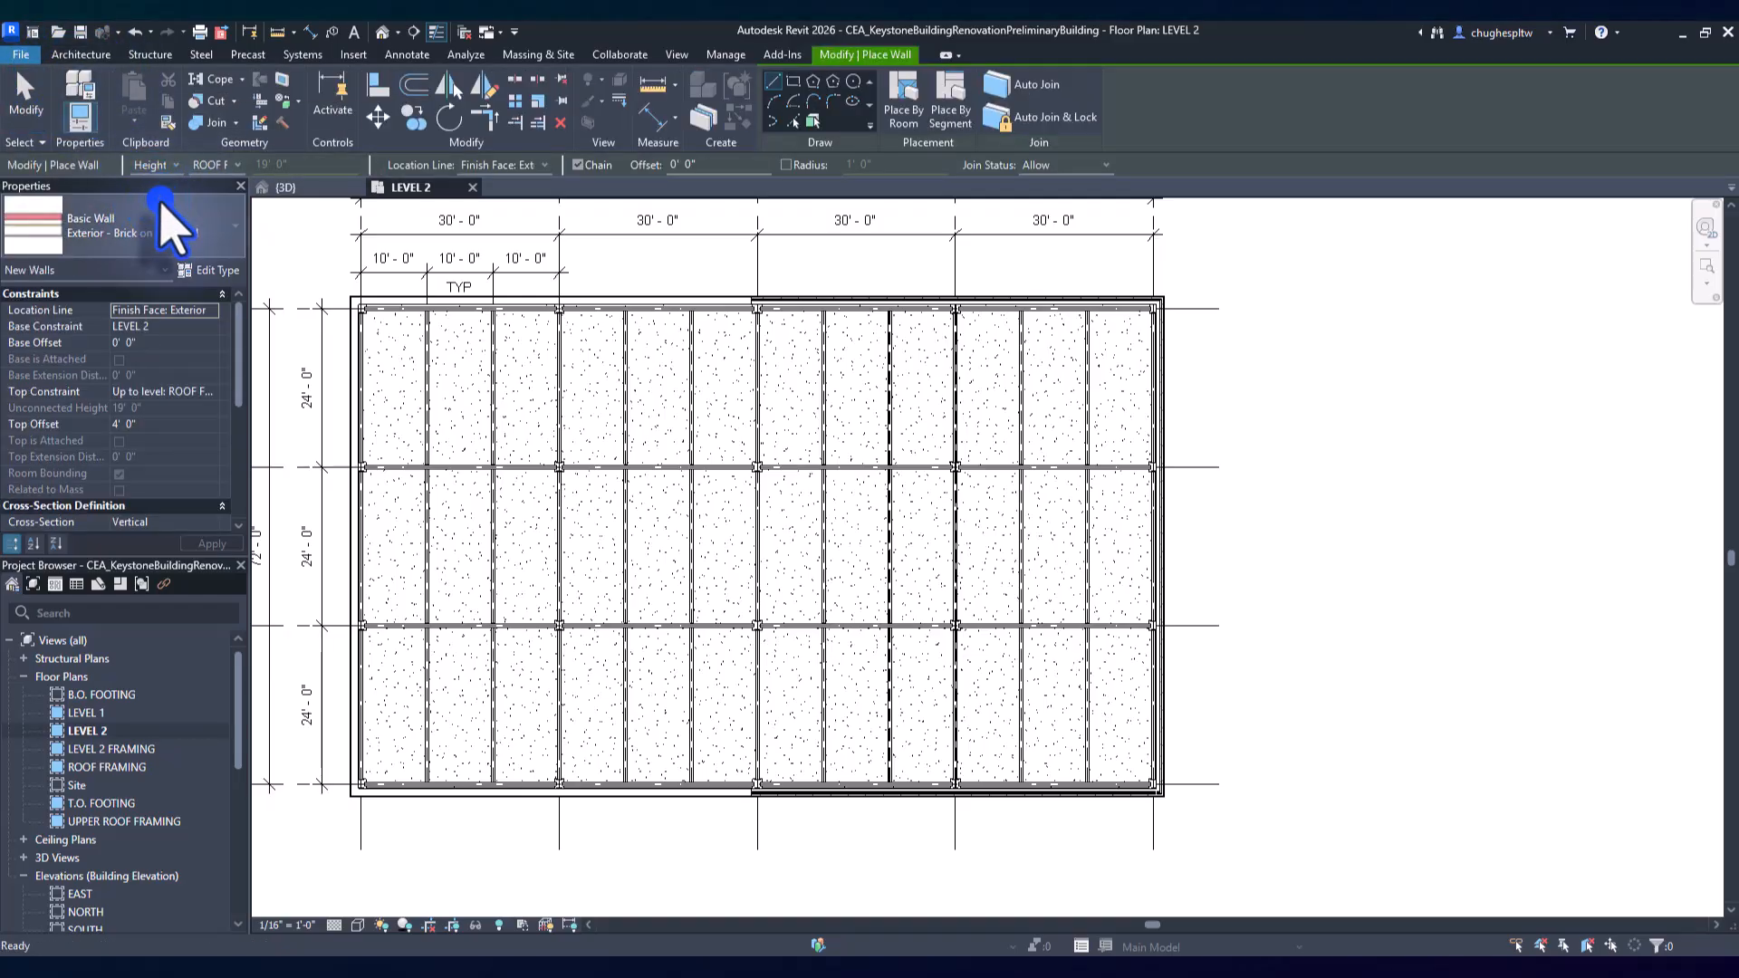
pyautogui.click(172, 227)
pyautogui.moveTo(205, 313)
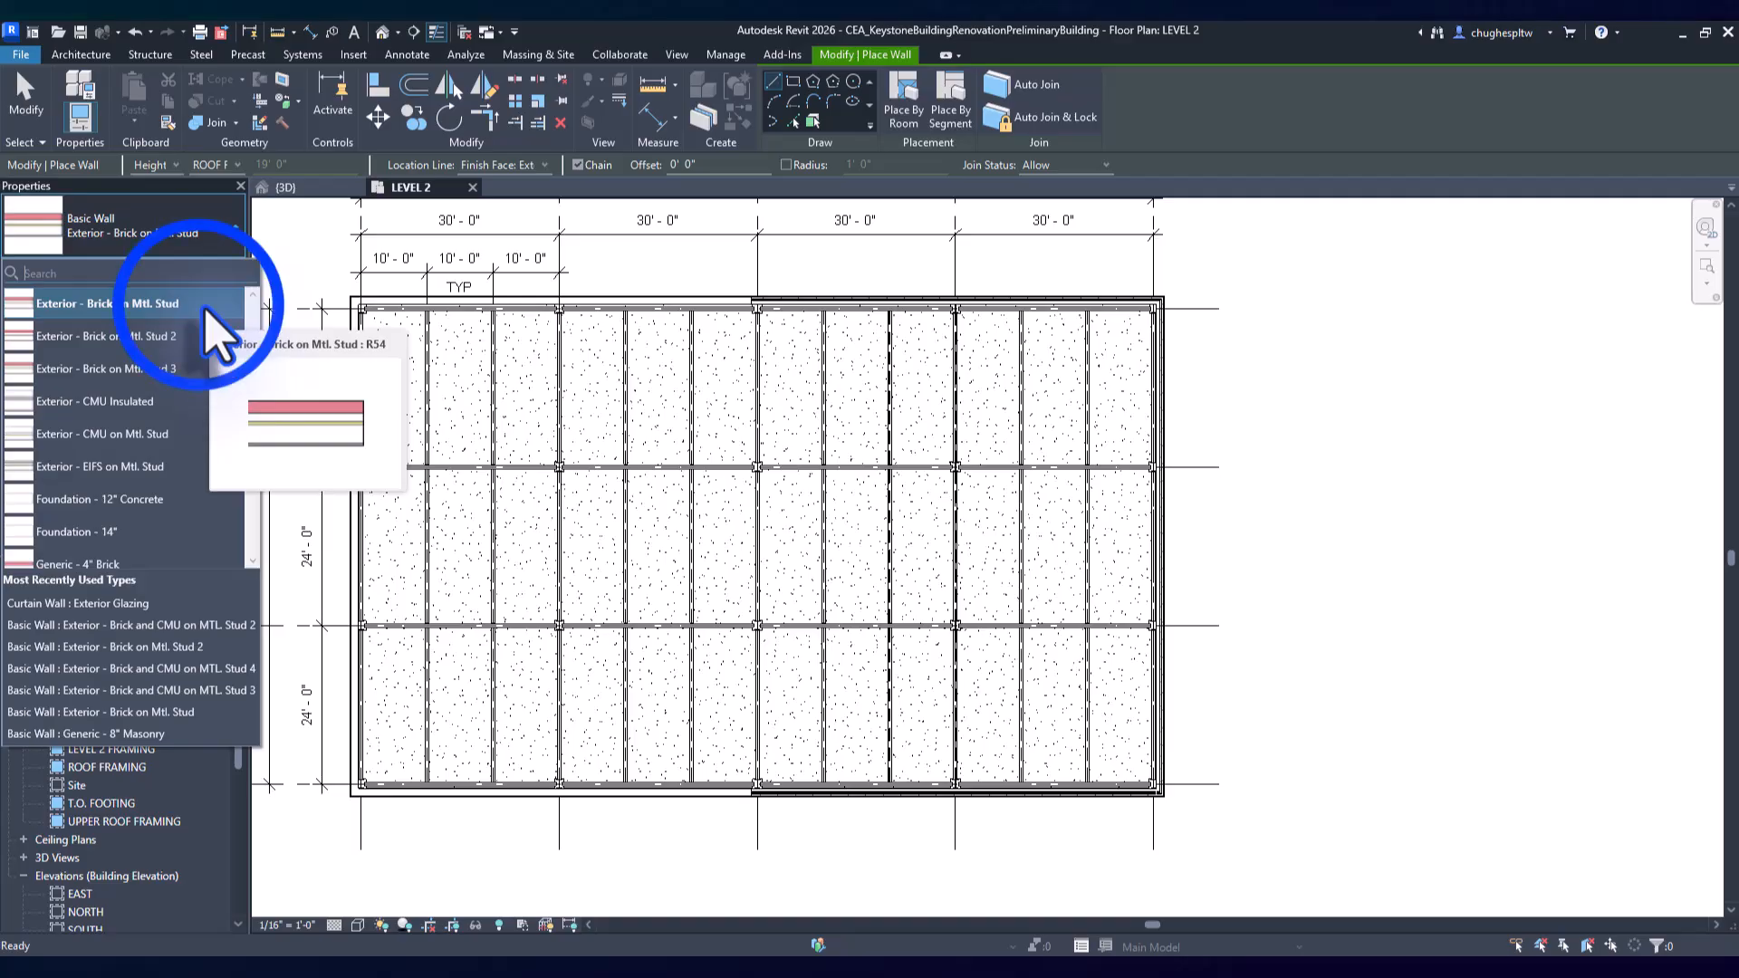
pyautogui.click(200, 308)
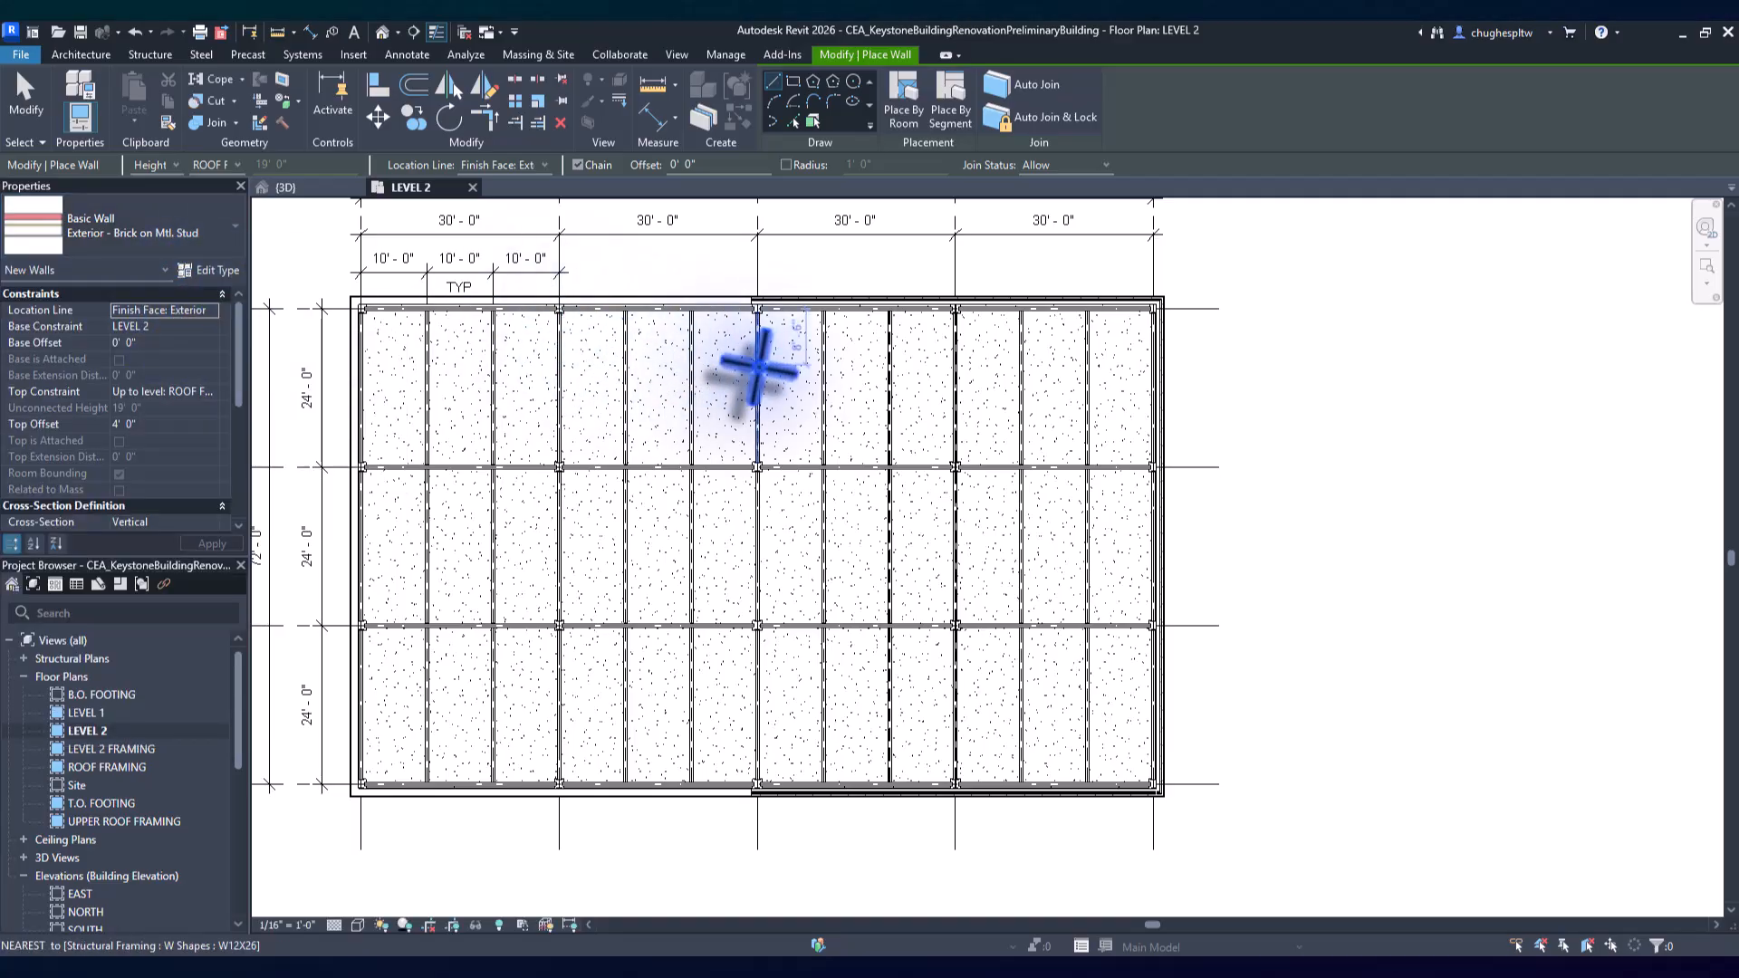
# Sketch a vertical wall about 62' long just left of grid 3, between grids D and A, and end the Wall command.
pyautogui.moveTo(721, 332); pyautogui.dragTo(667, 310, button='middle')
pyautogui.click(670, 312)
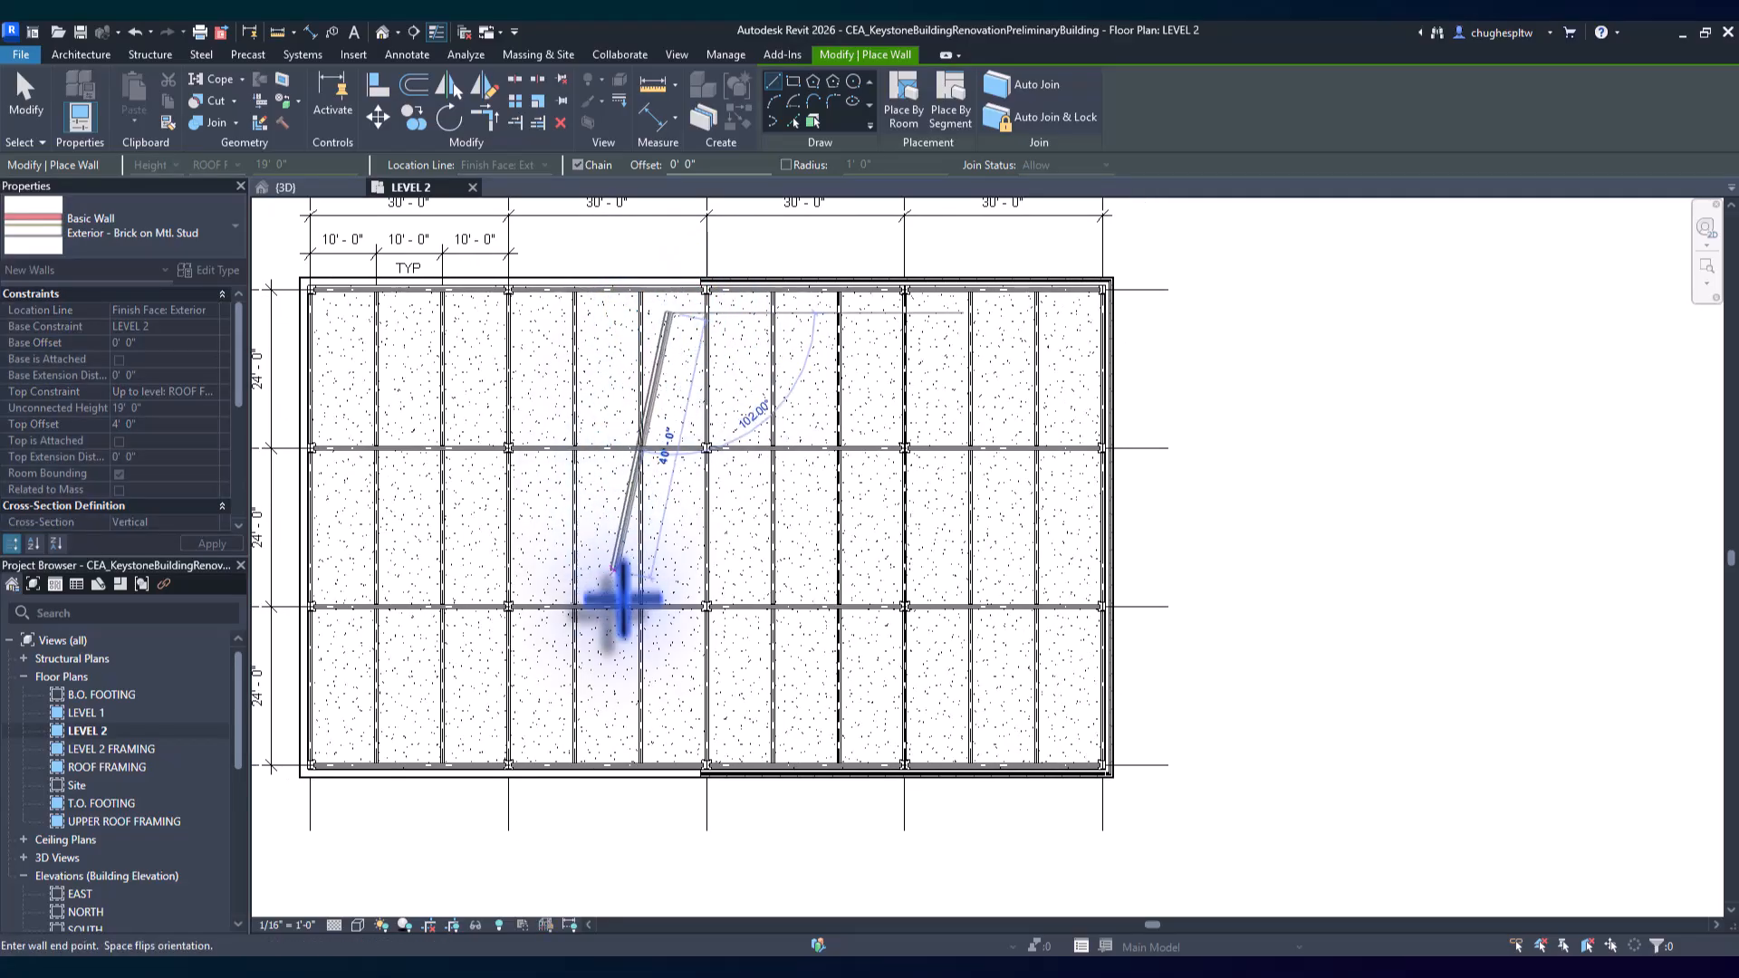
pyautogui.click(668, 723)
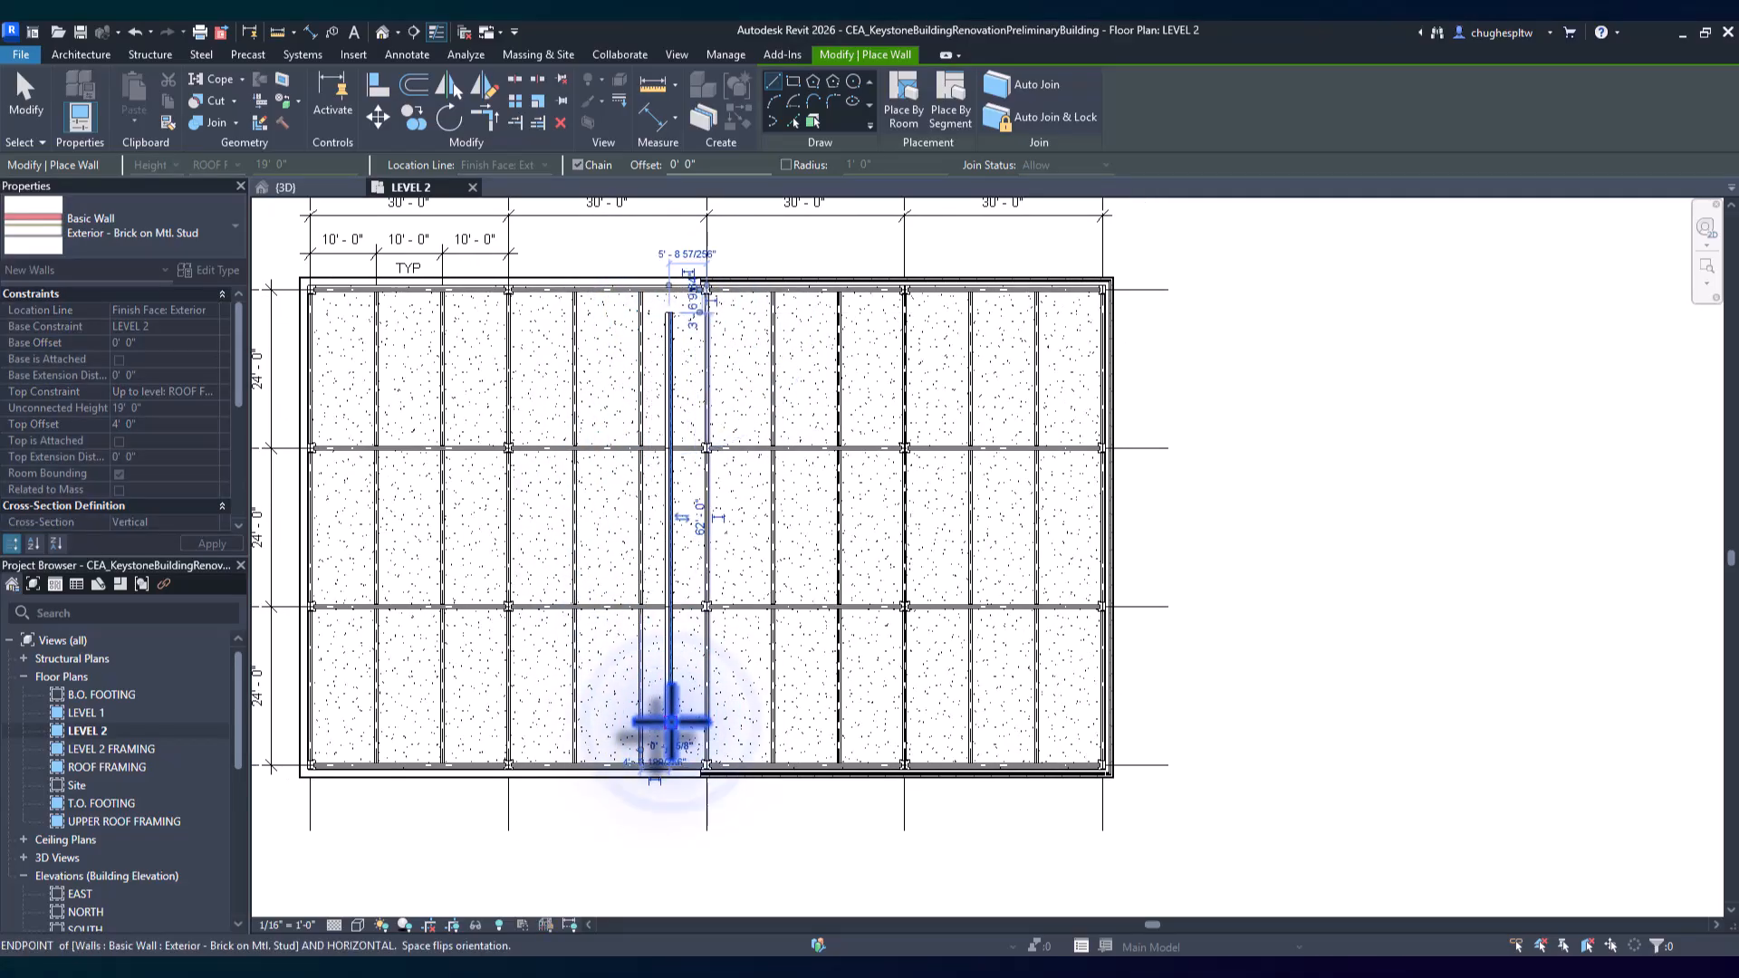
pyautogui.rightClick(680, 577)
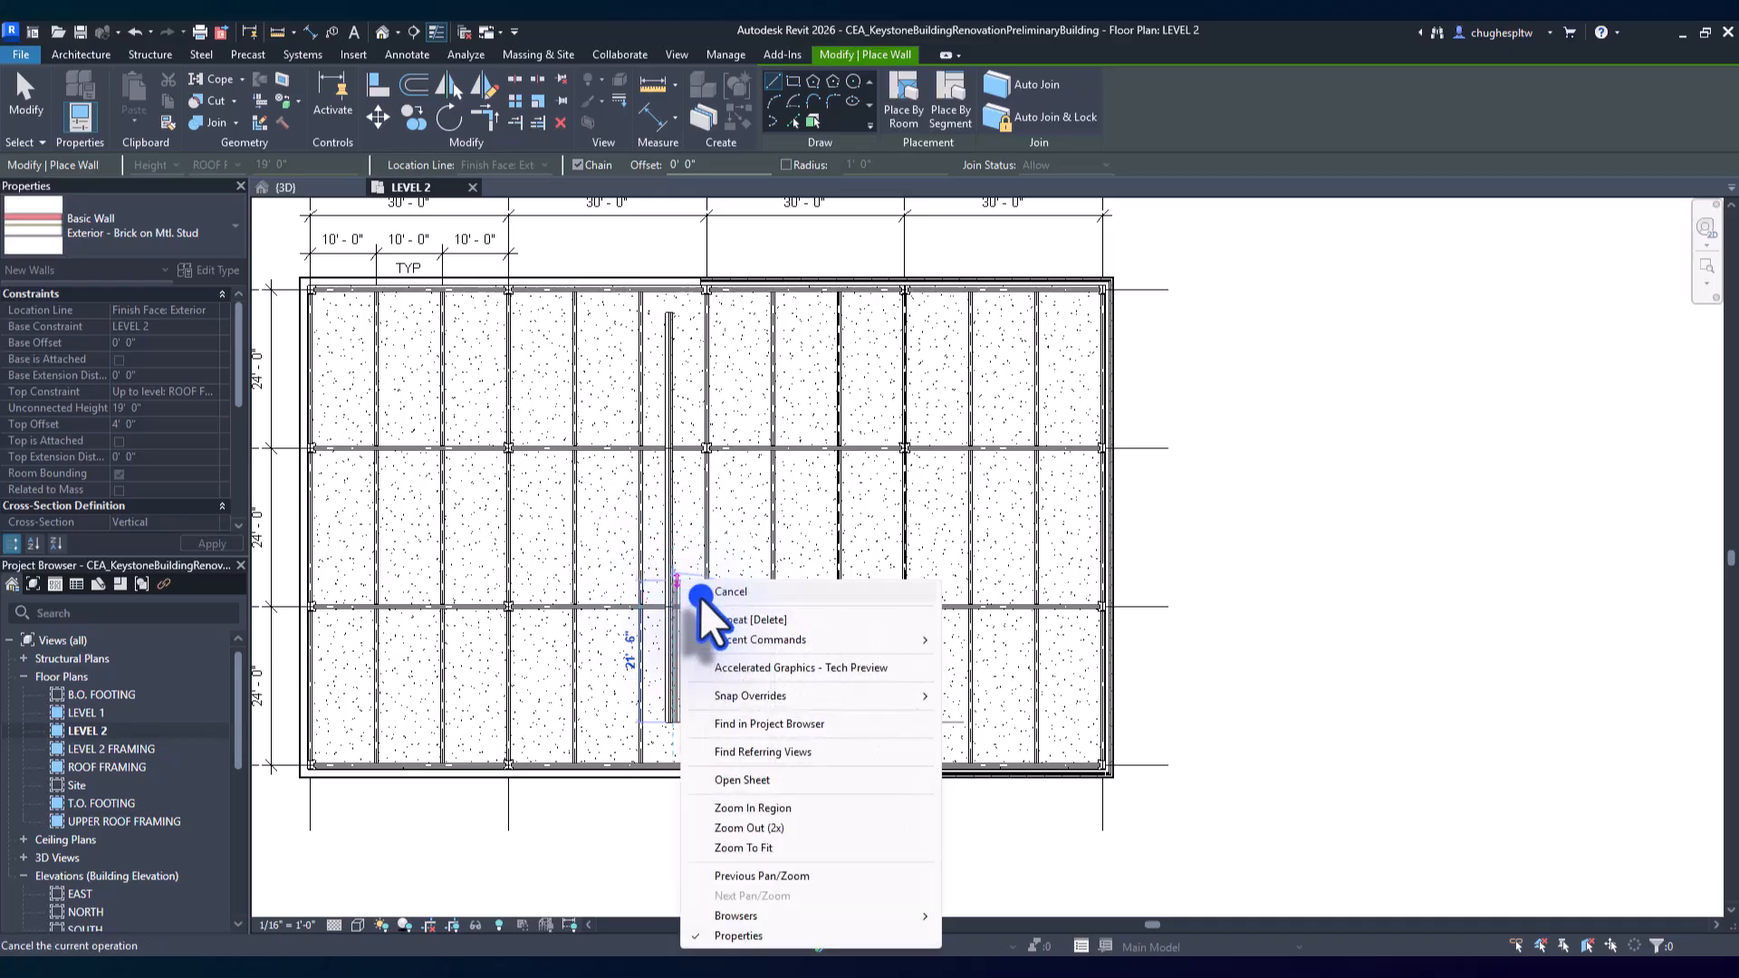
pyautogui.click(710, 590)
pyautogui.rightClick(681, 553)
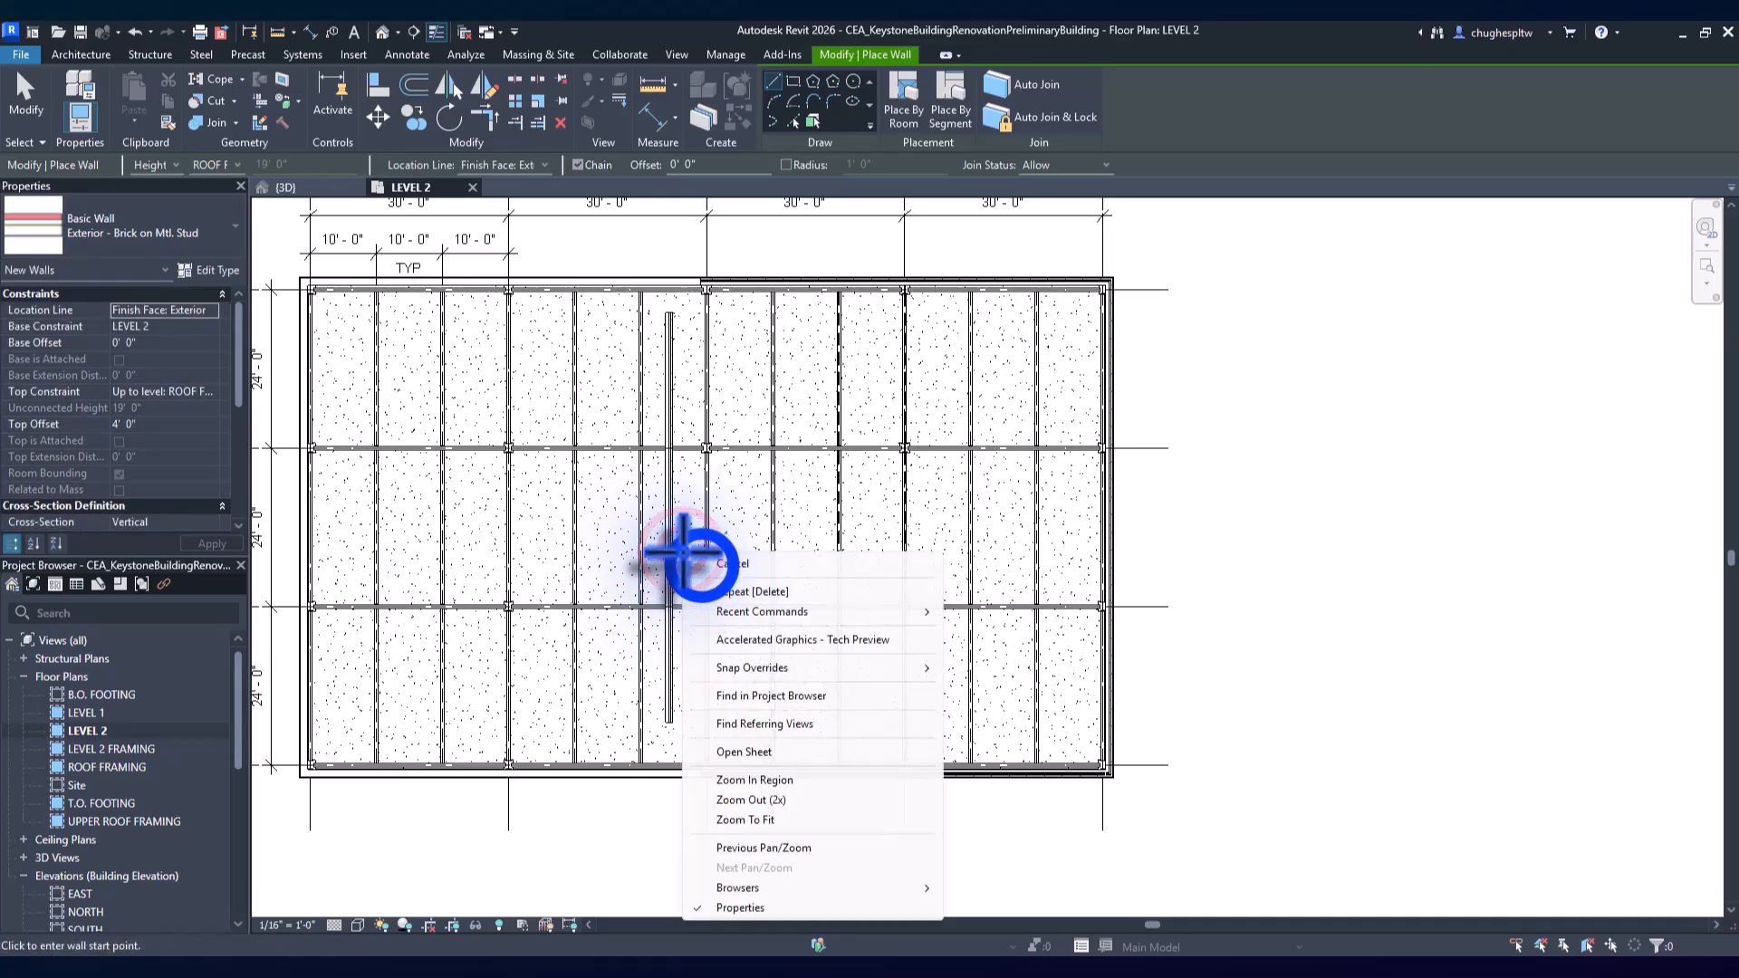
pyautogui.click(699, 570)
# Flip the new wall's orientation so its brick exterior faces the lower roof side, towards grid 2.
pyautogui.click(678, 529)
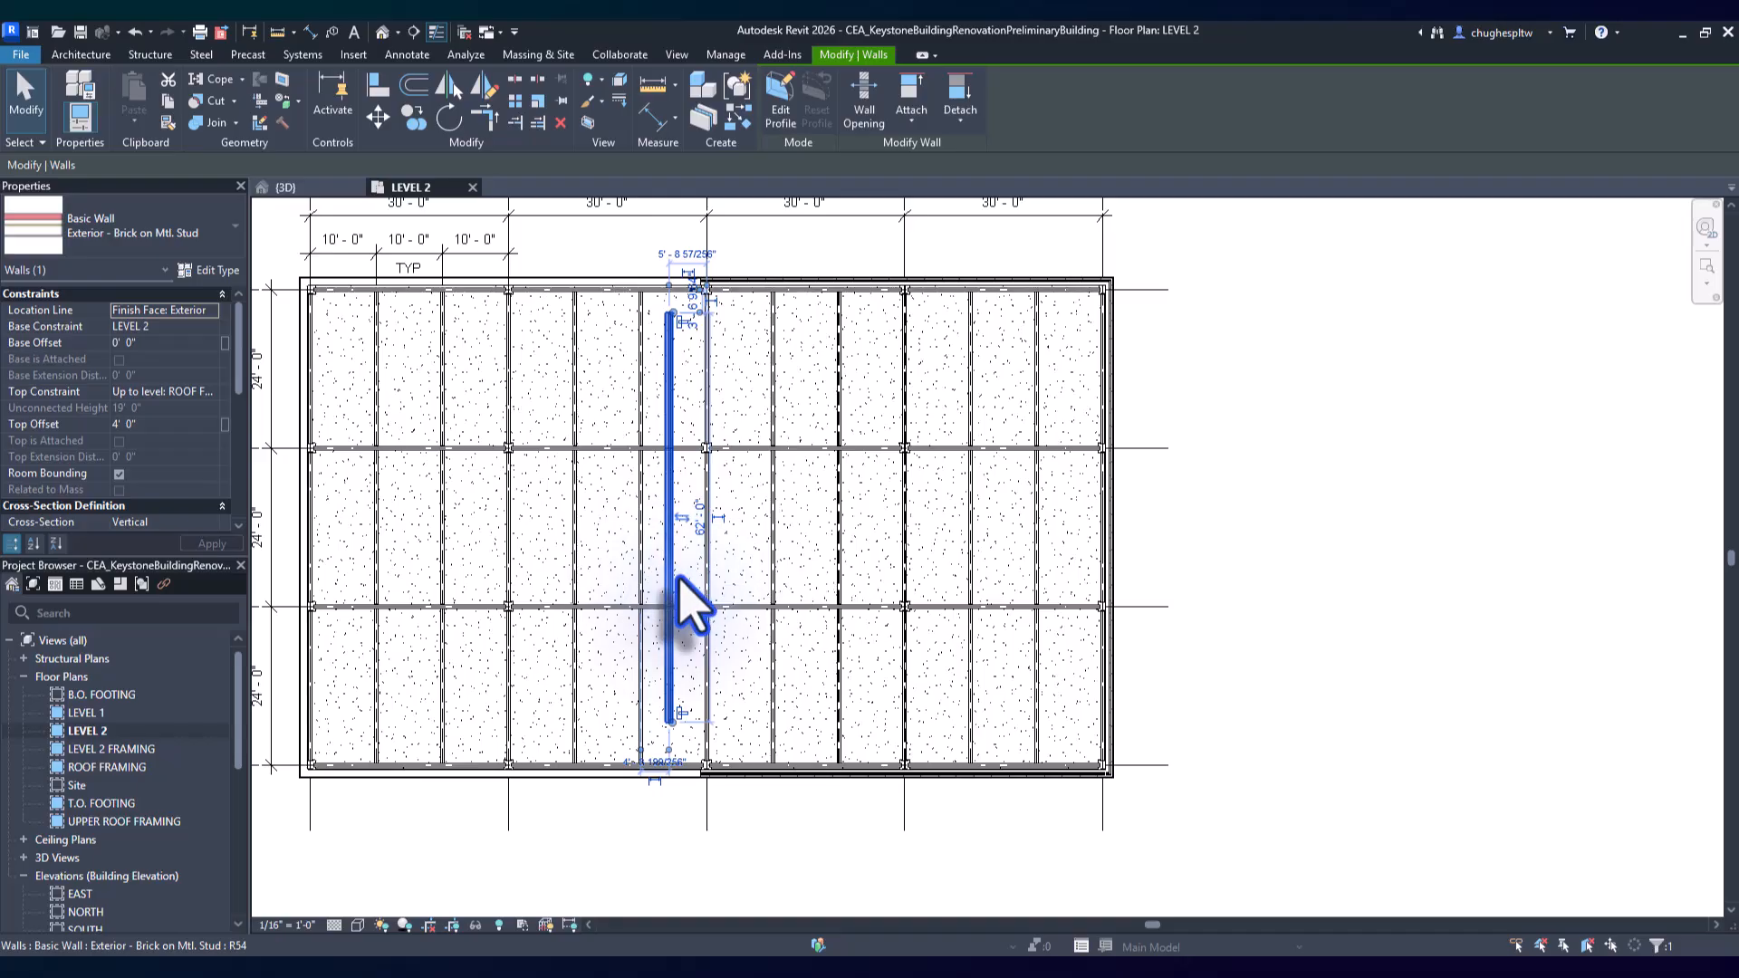
pyautogui.click(684, 520)
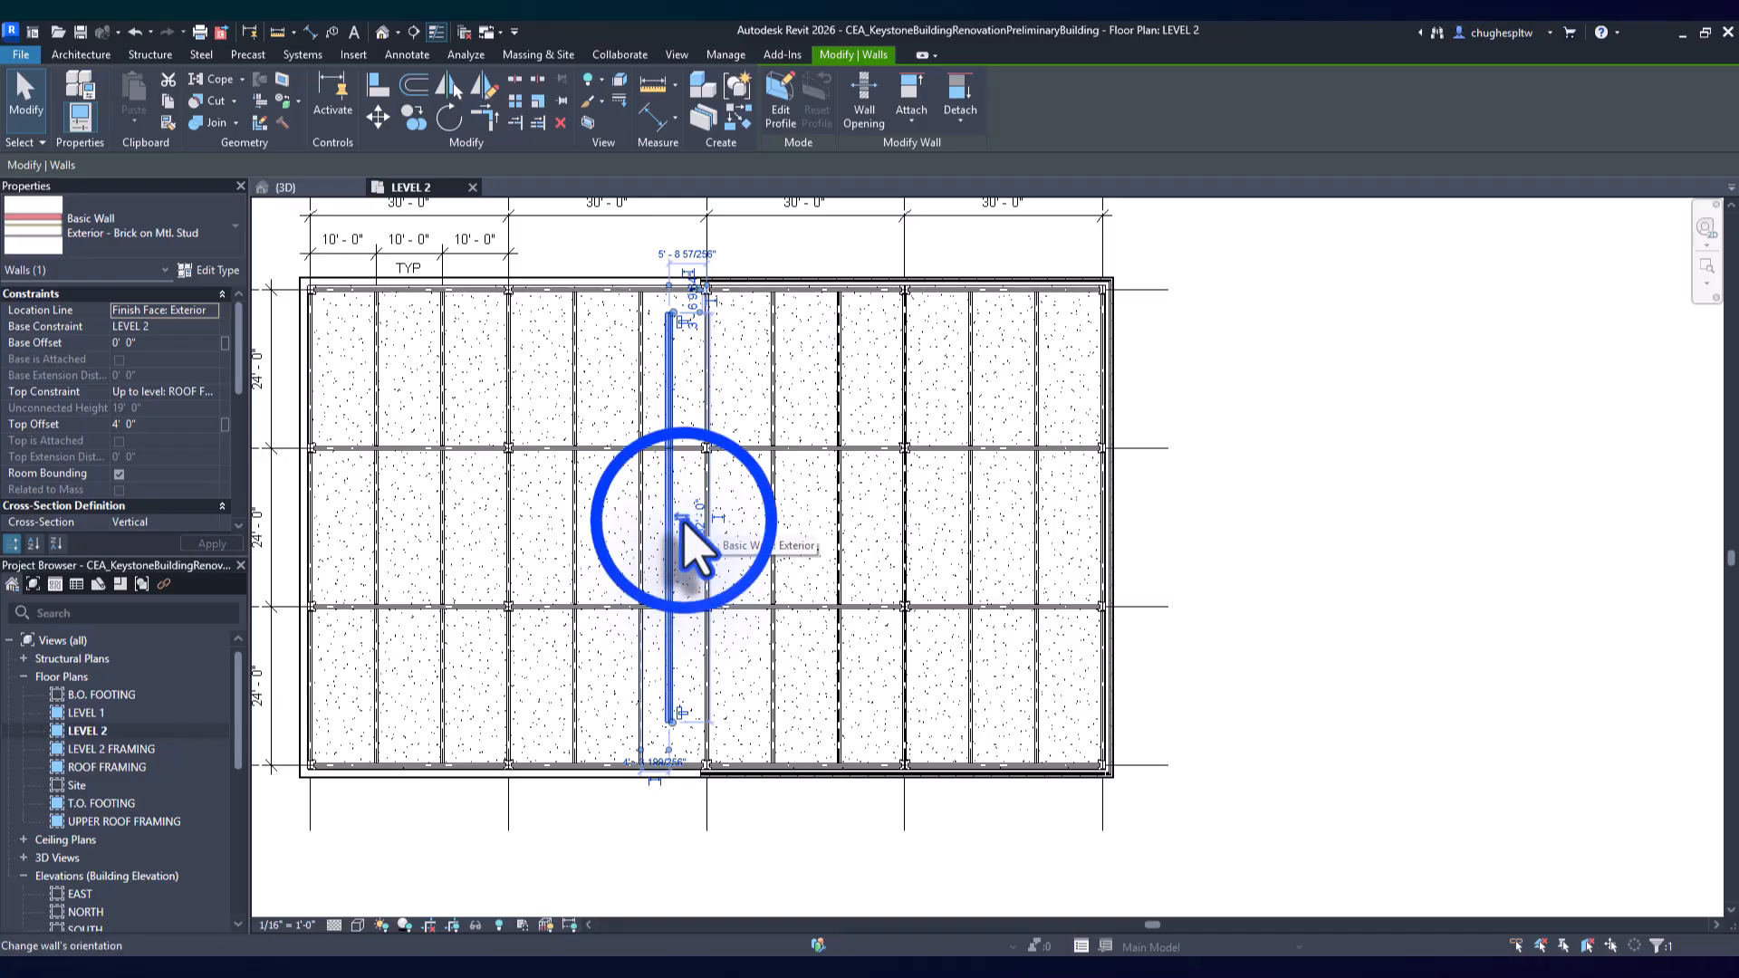
pyautogui.click(684, 520)
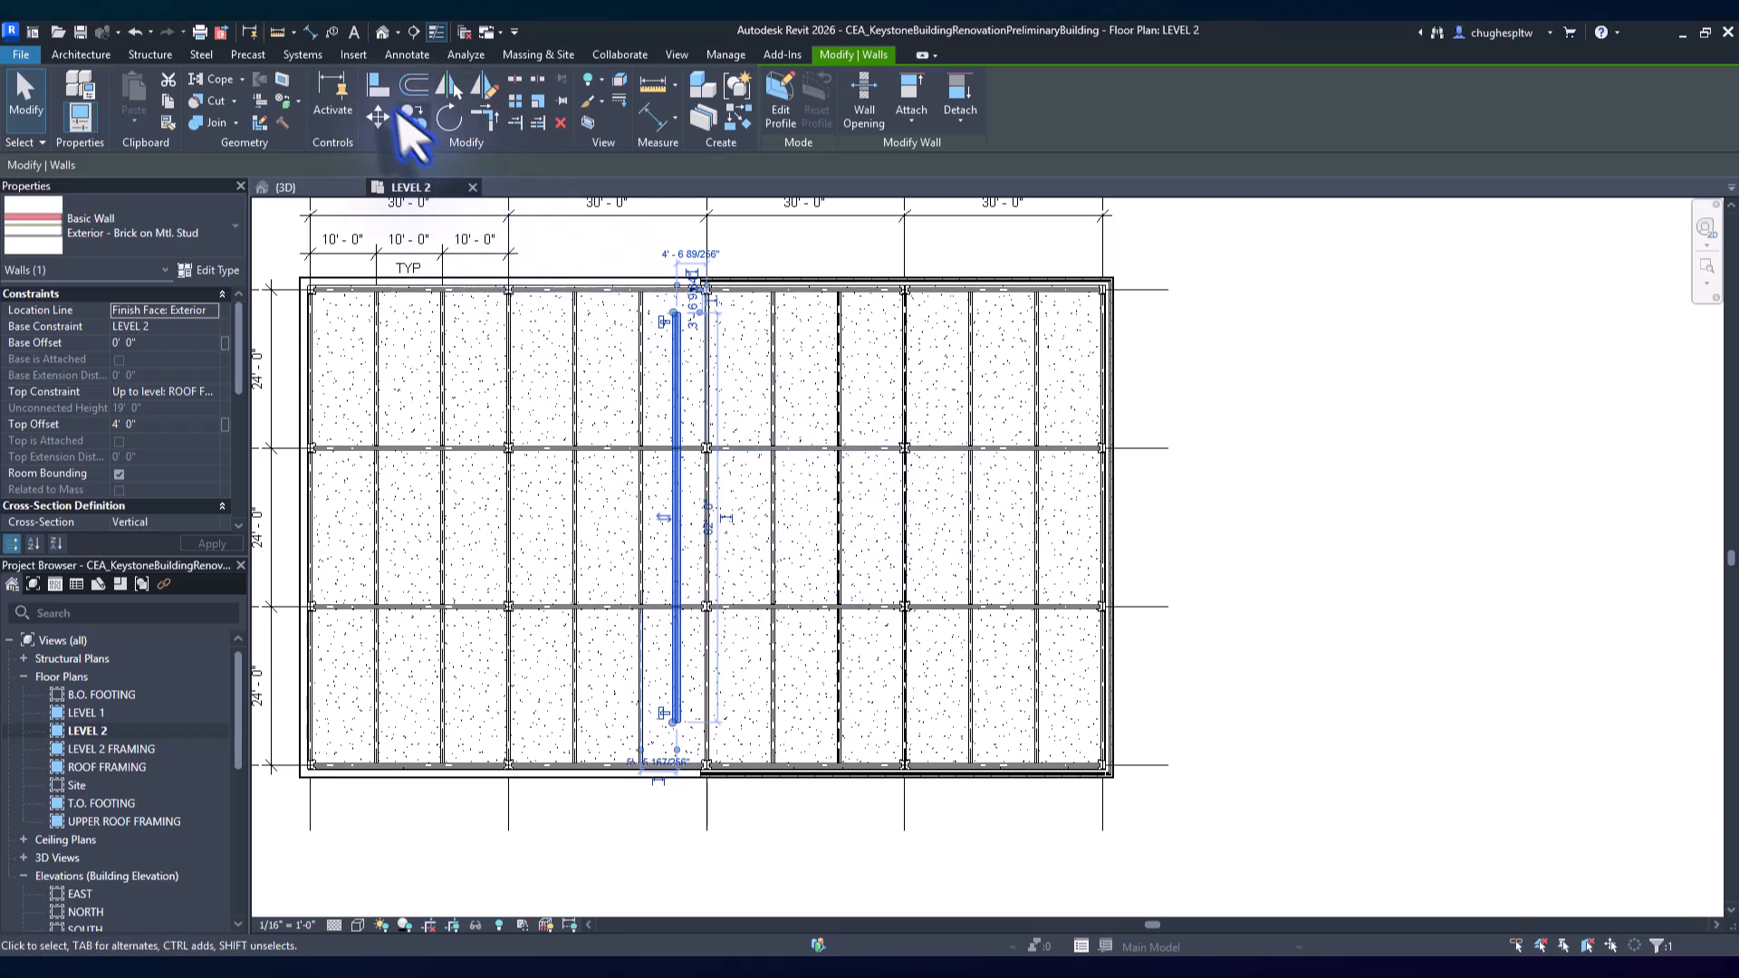
# Align the new wall's inner core face with the left flange edge of the grid 3 column, preferring Faces of core.
pyautogui.click(378, 85)
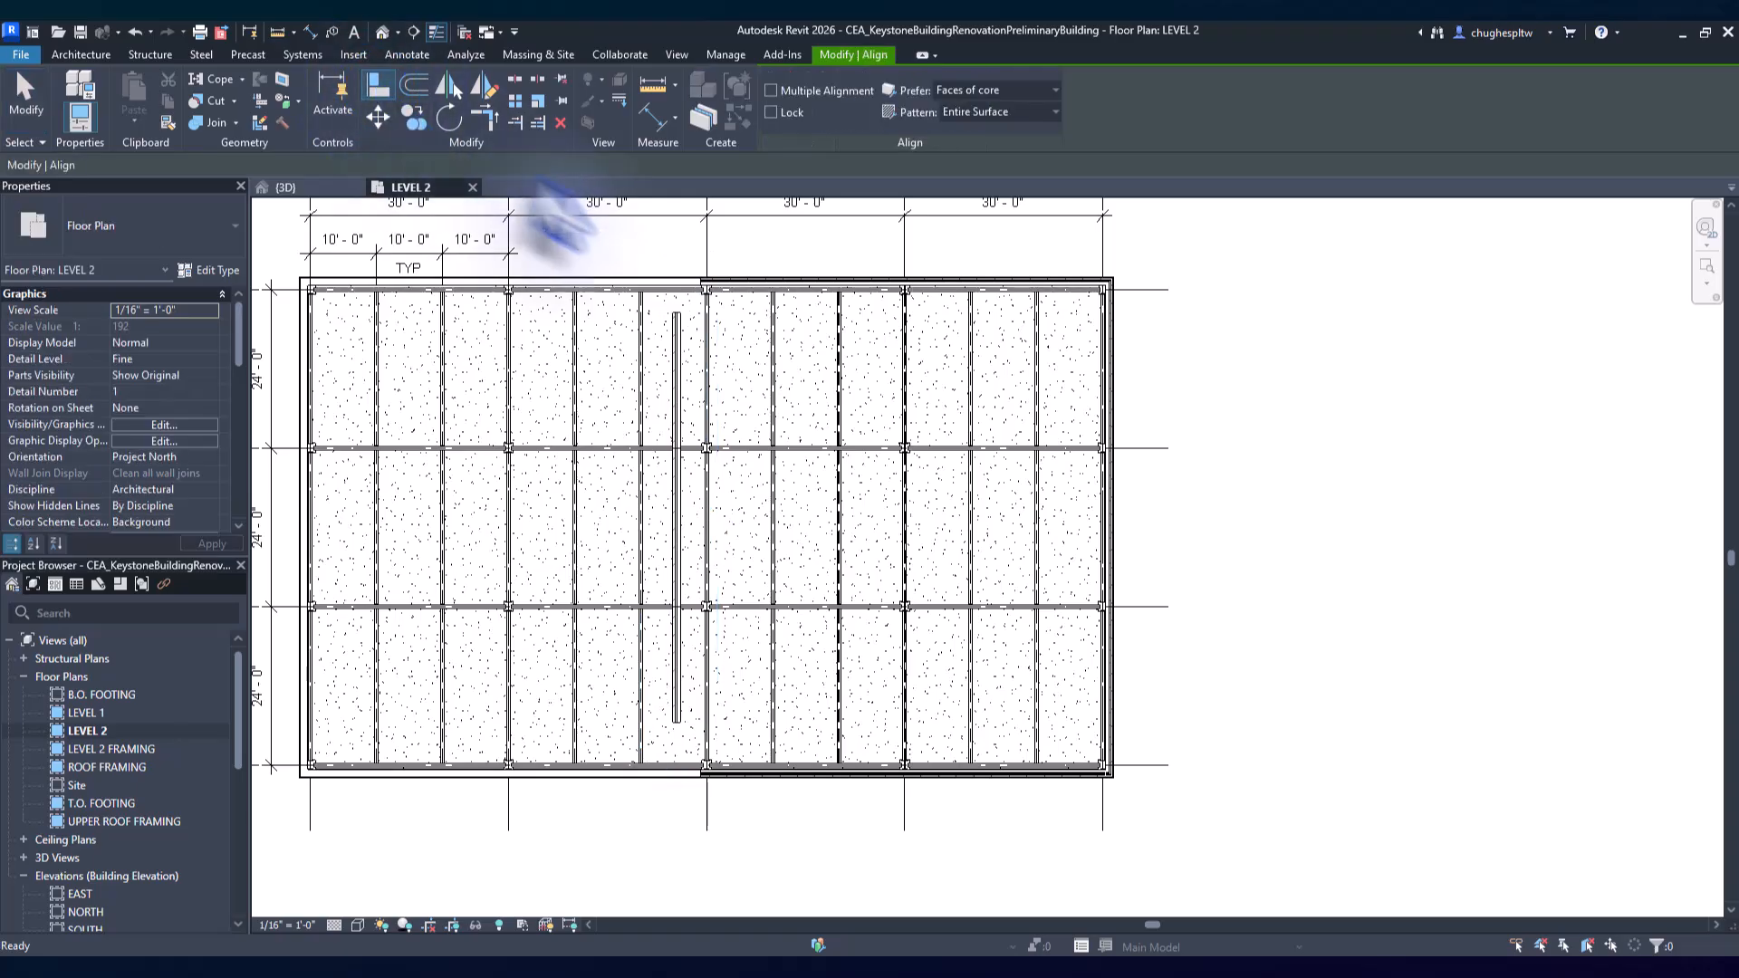
pyautogui.scroll(5, 704, 448)
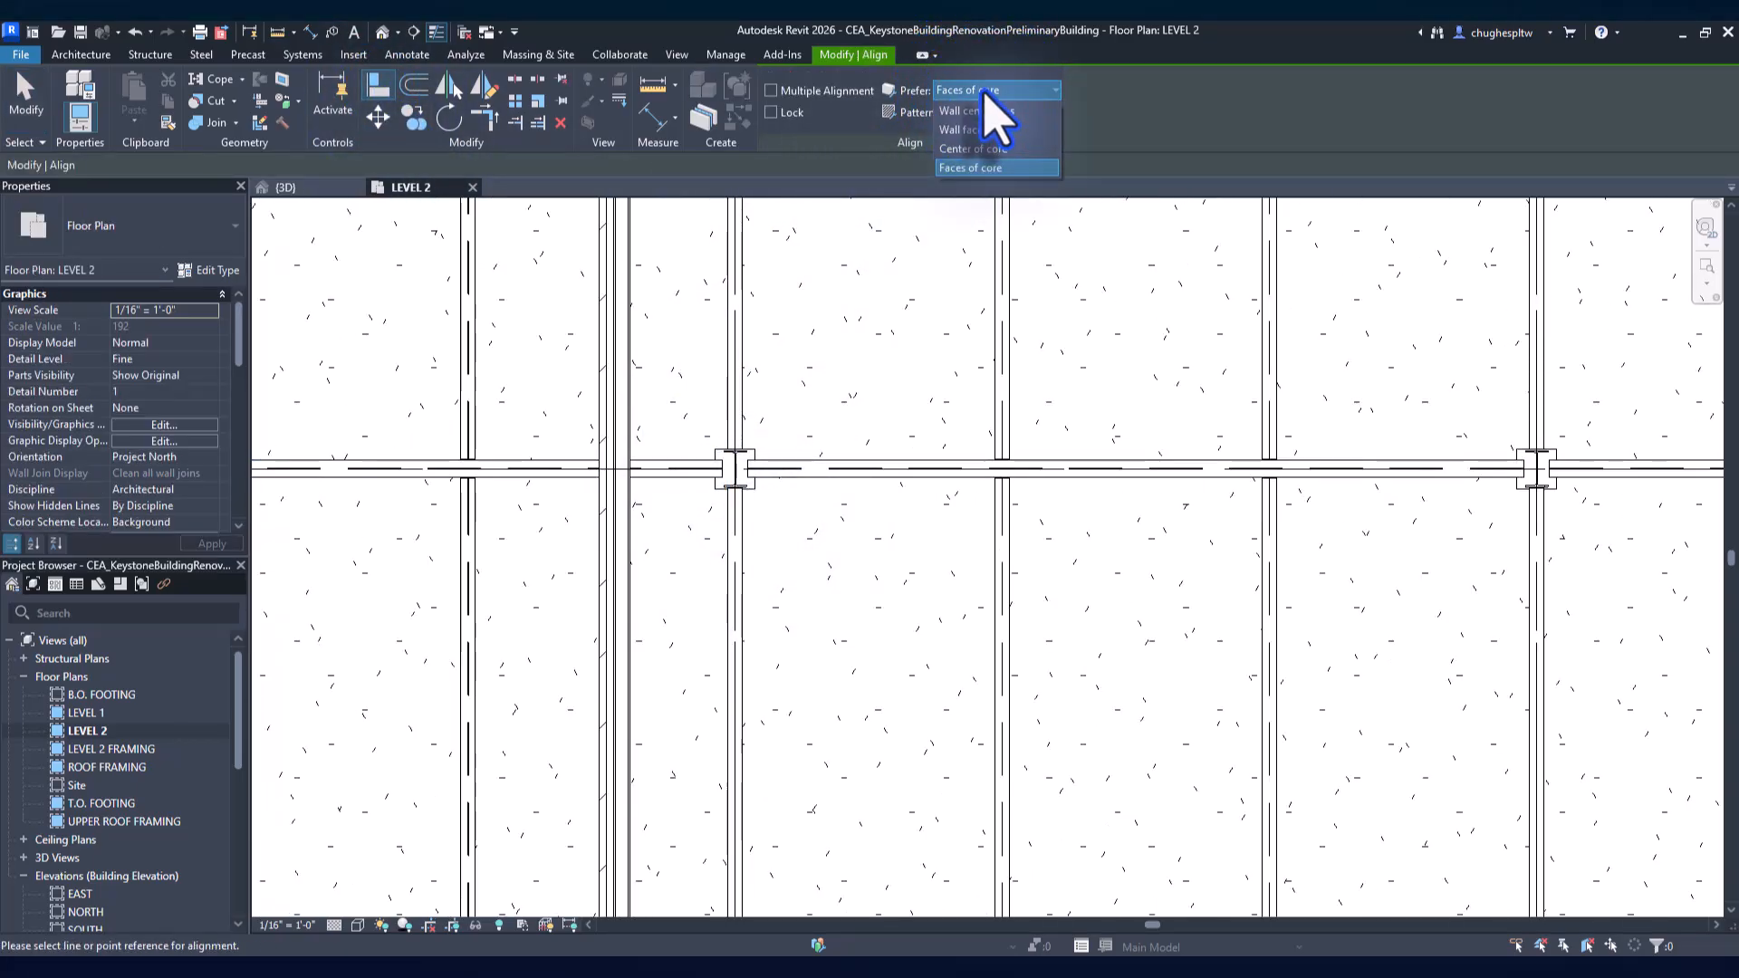
pyautogui.click(963, 169)
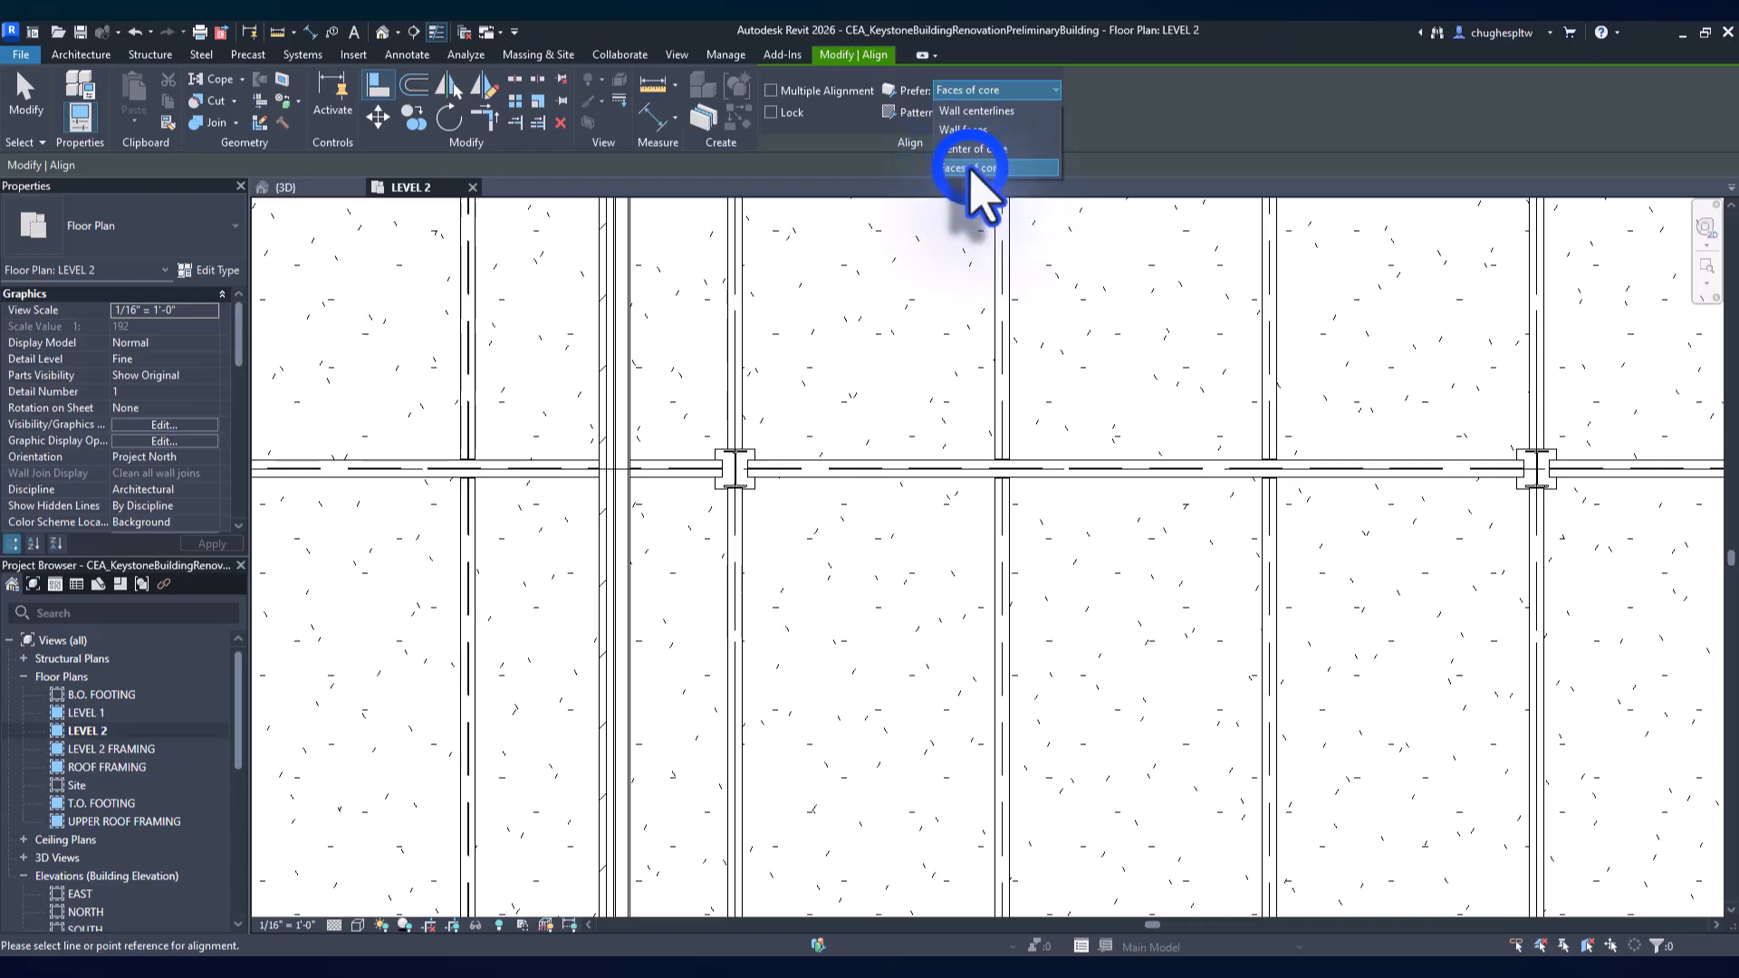
pyautogui.scroll(5, 697, 442)
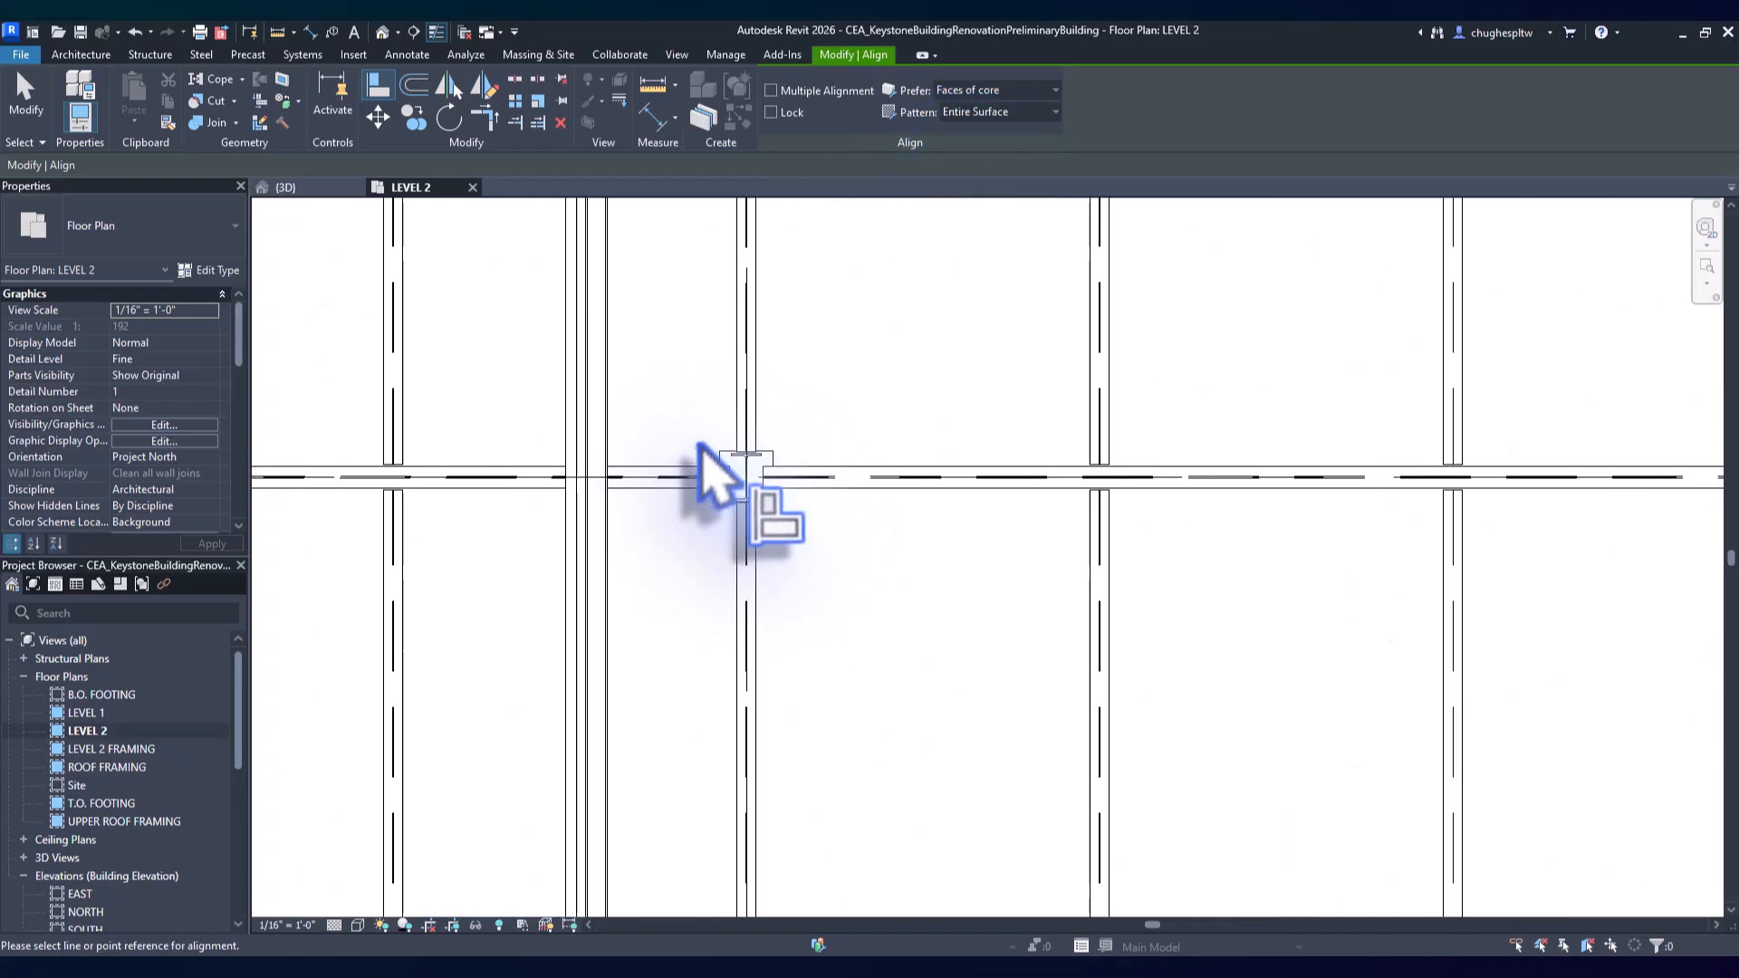
pyautogui.scroll(3, 700, 443)
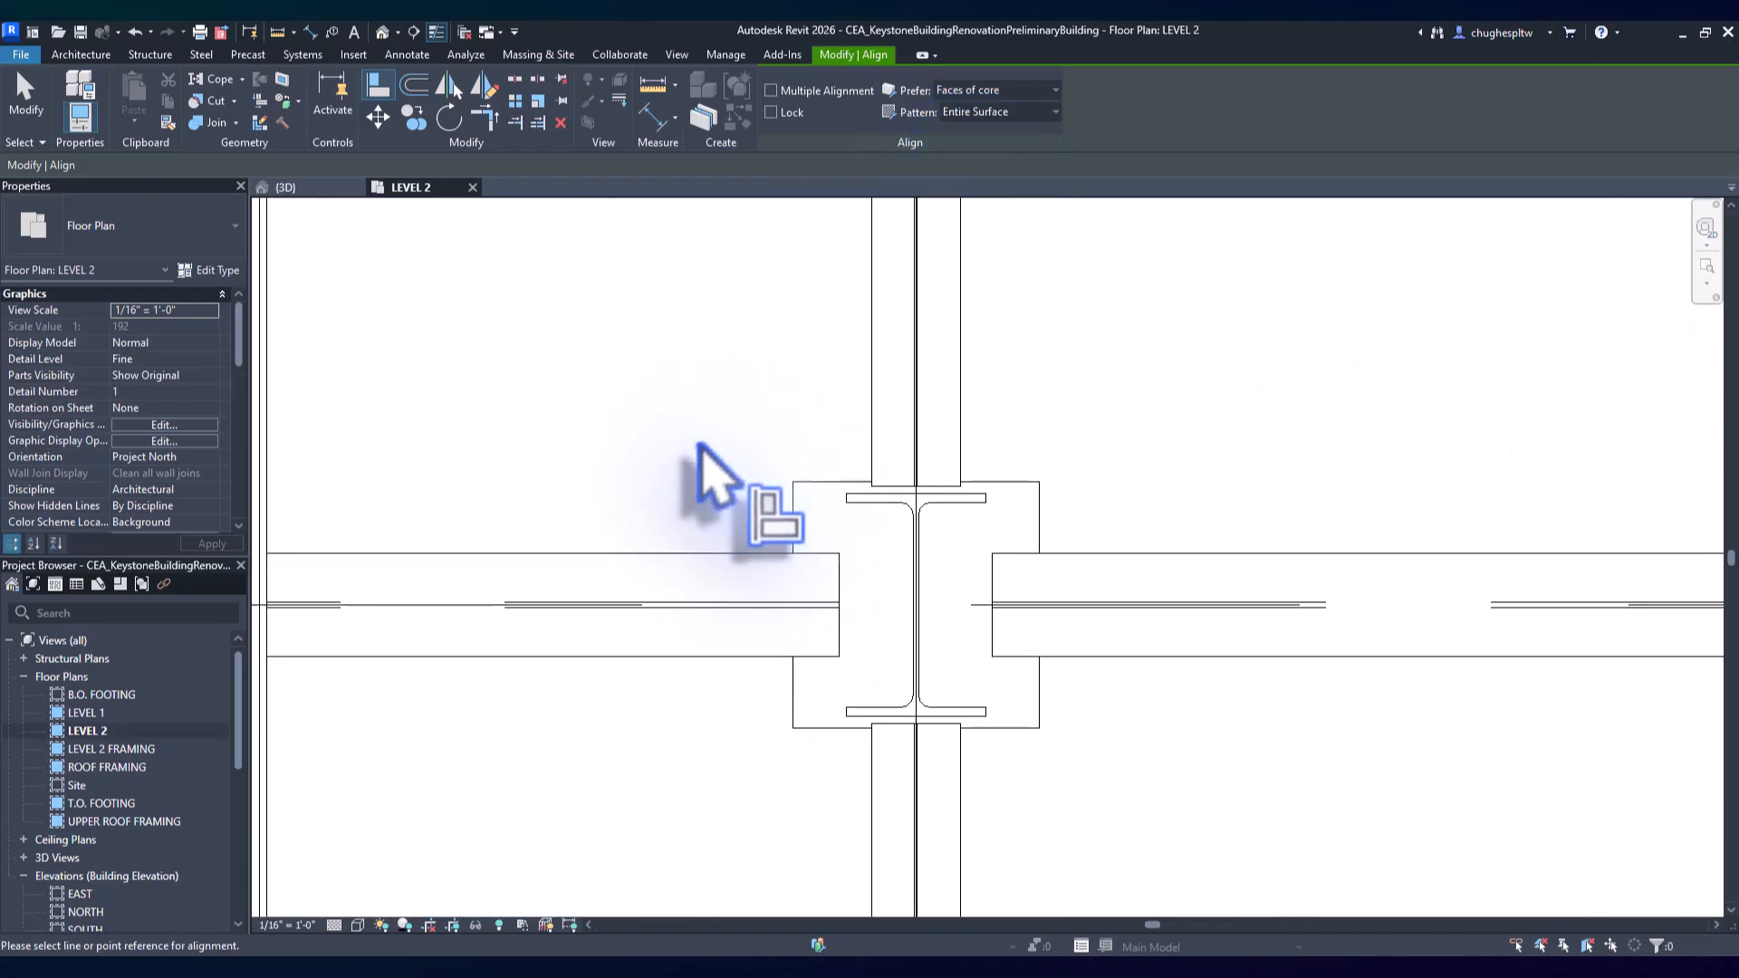
pyautogui.click(840, 502)
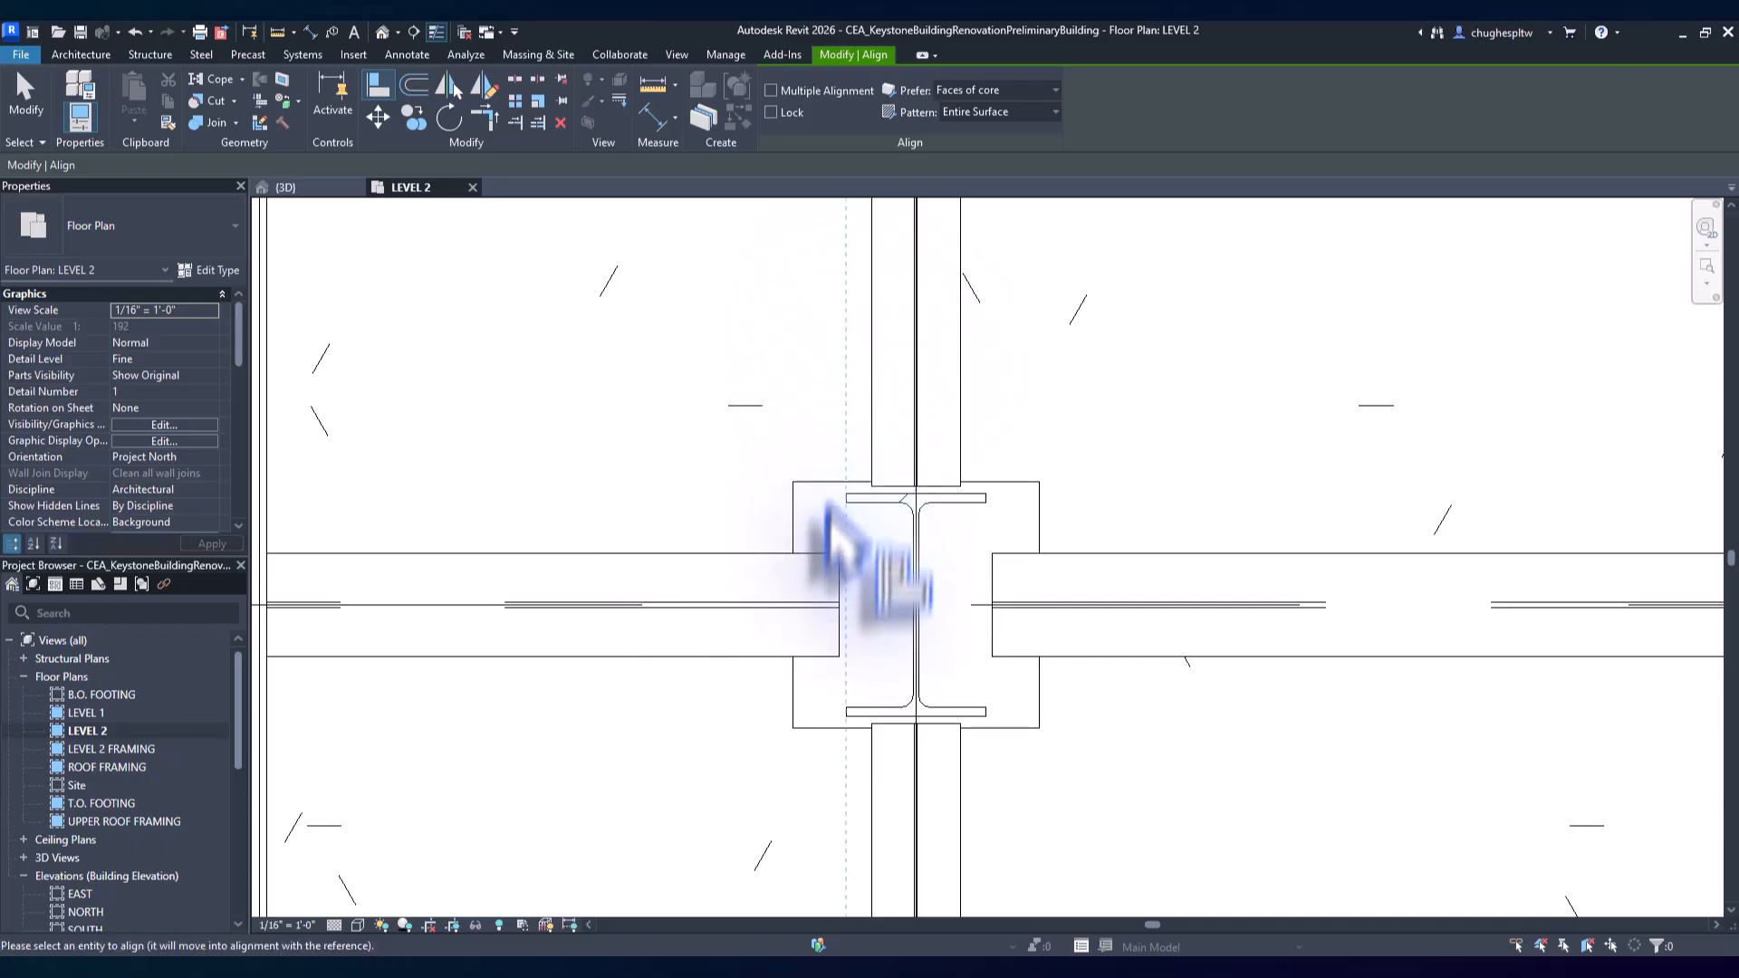
pyautogui.scroll(-3, 706, 408)
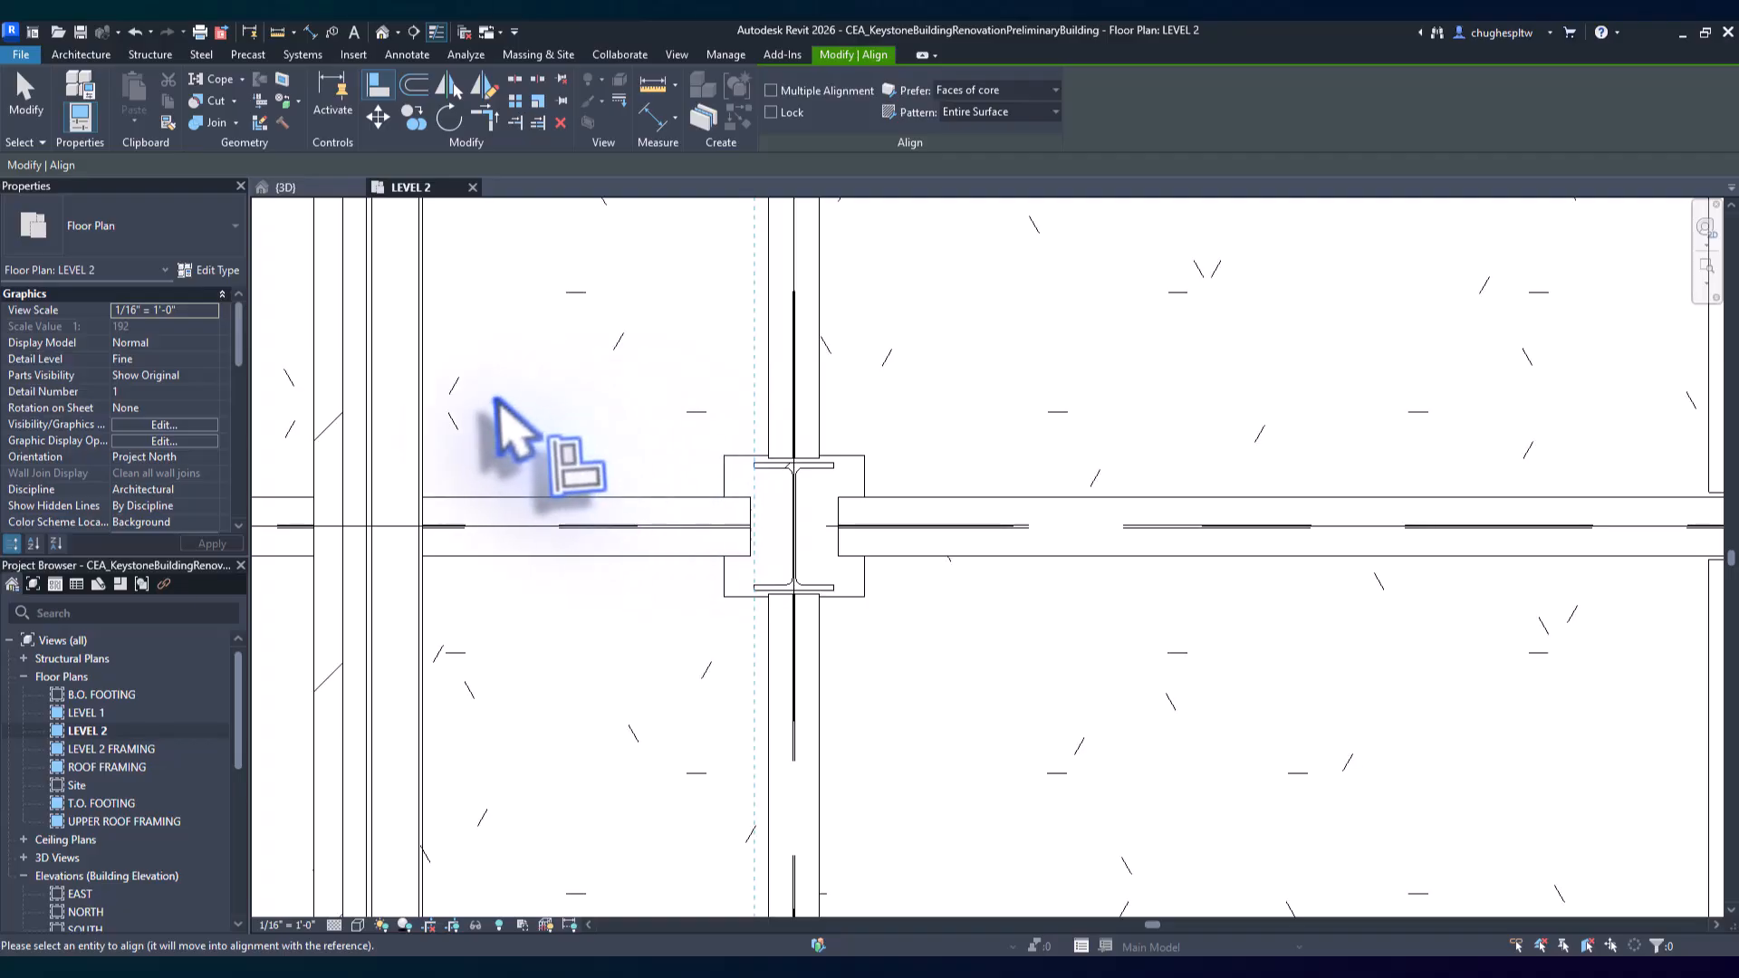
pyautogui.moveTo(542, 444); pyautogui.dragTo(710, 517, button='middle')
pyautogui.scroll(3, 710, 517)
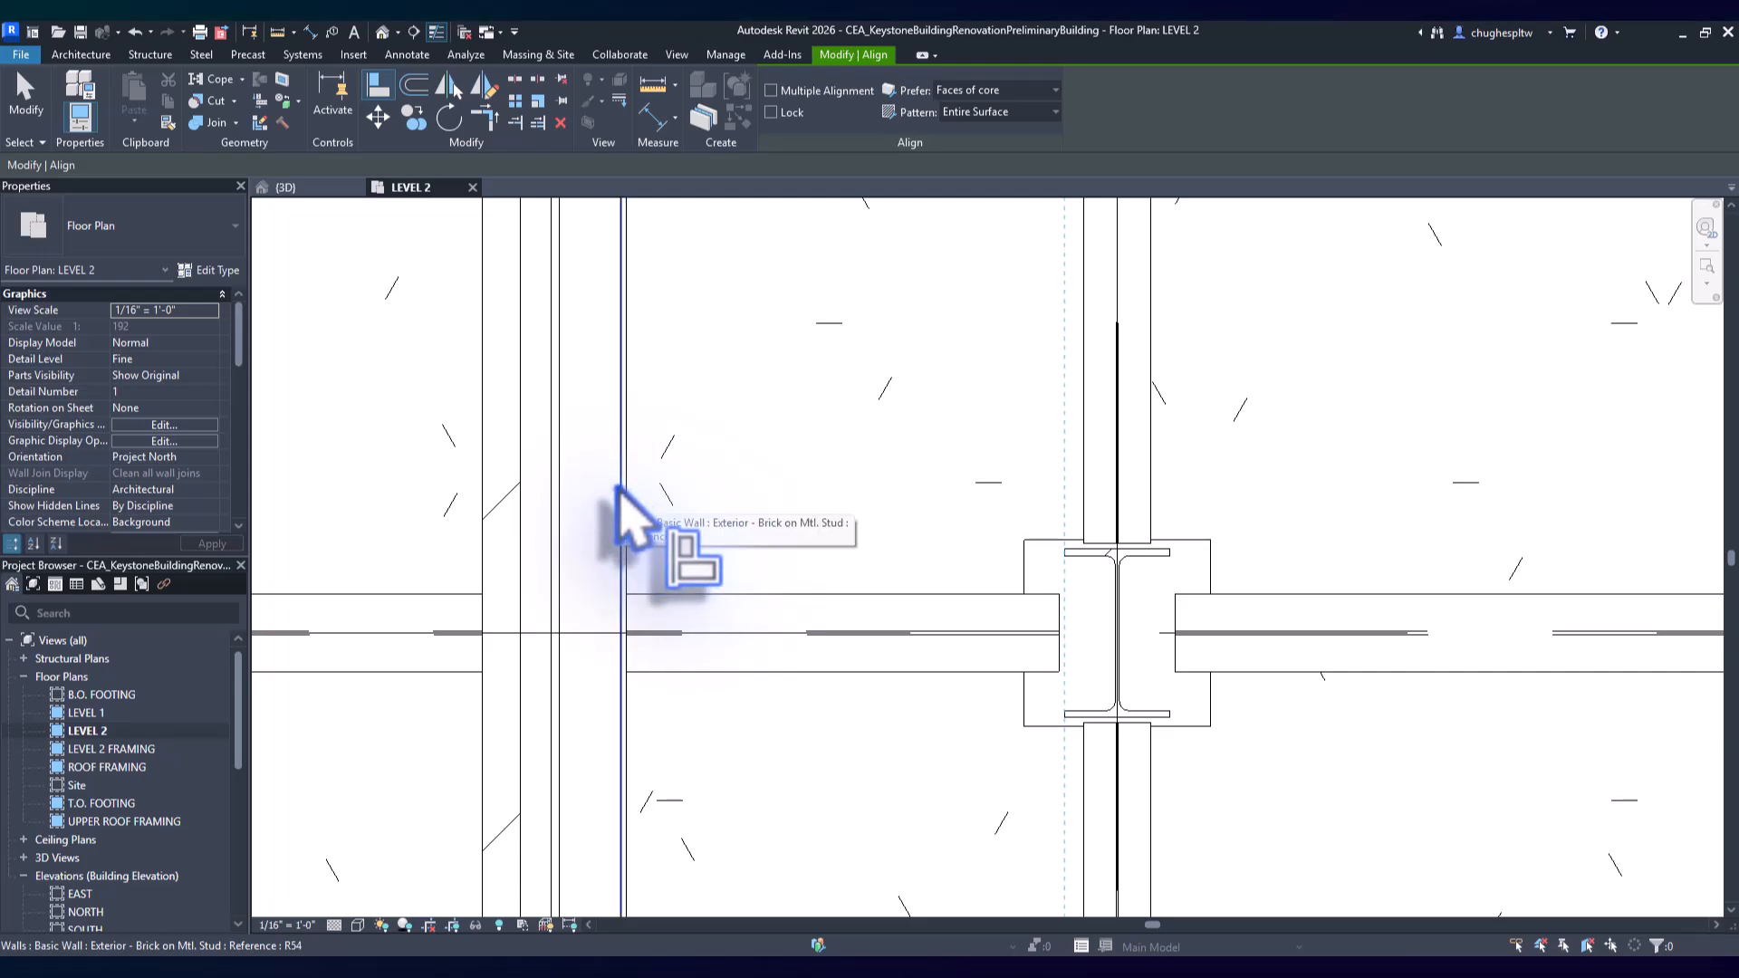
pyautogui.click(620, 505)
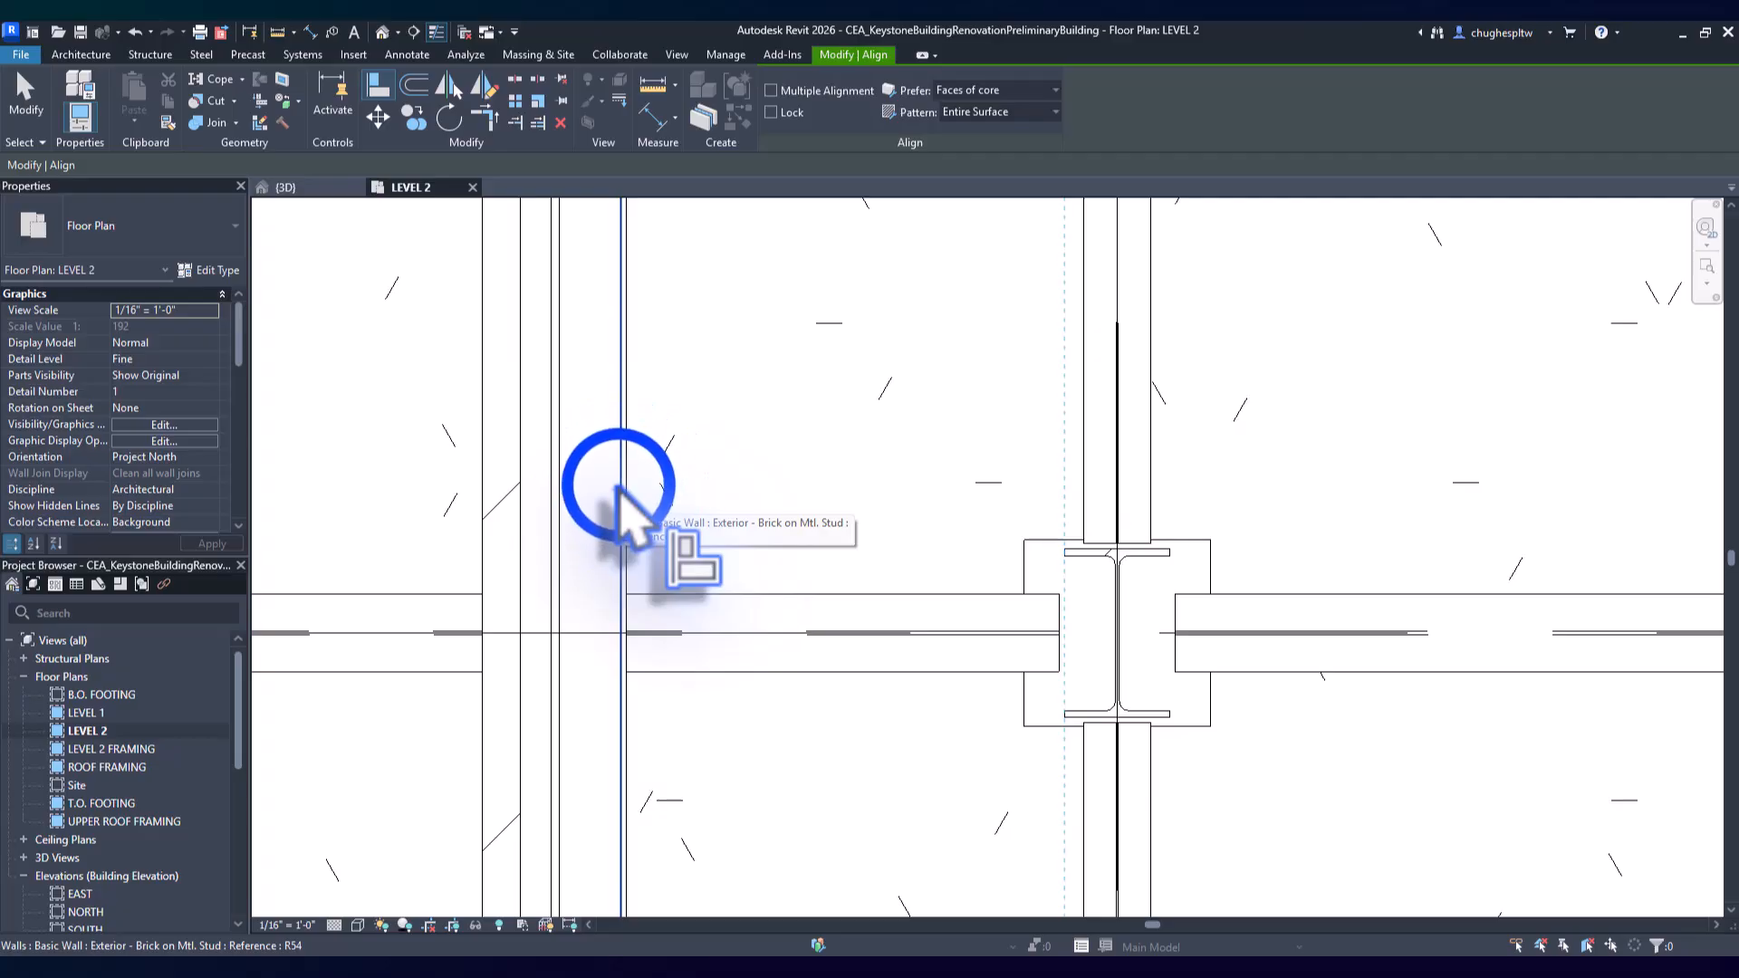
# Lock the wall's alignment to the column flange and return to the full plan.
pyautogui.moveTo(674, 494); pyautogui.dragTo(507, 480, button='middle')
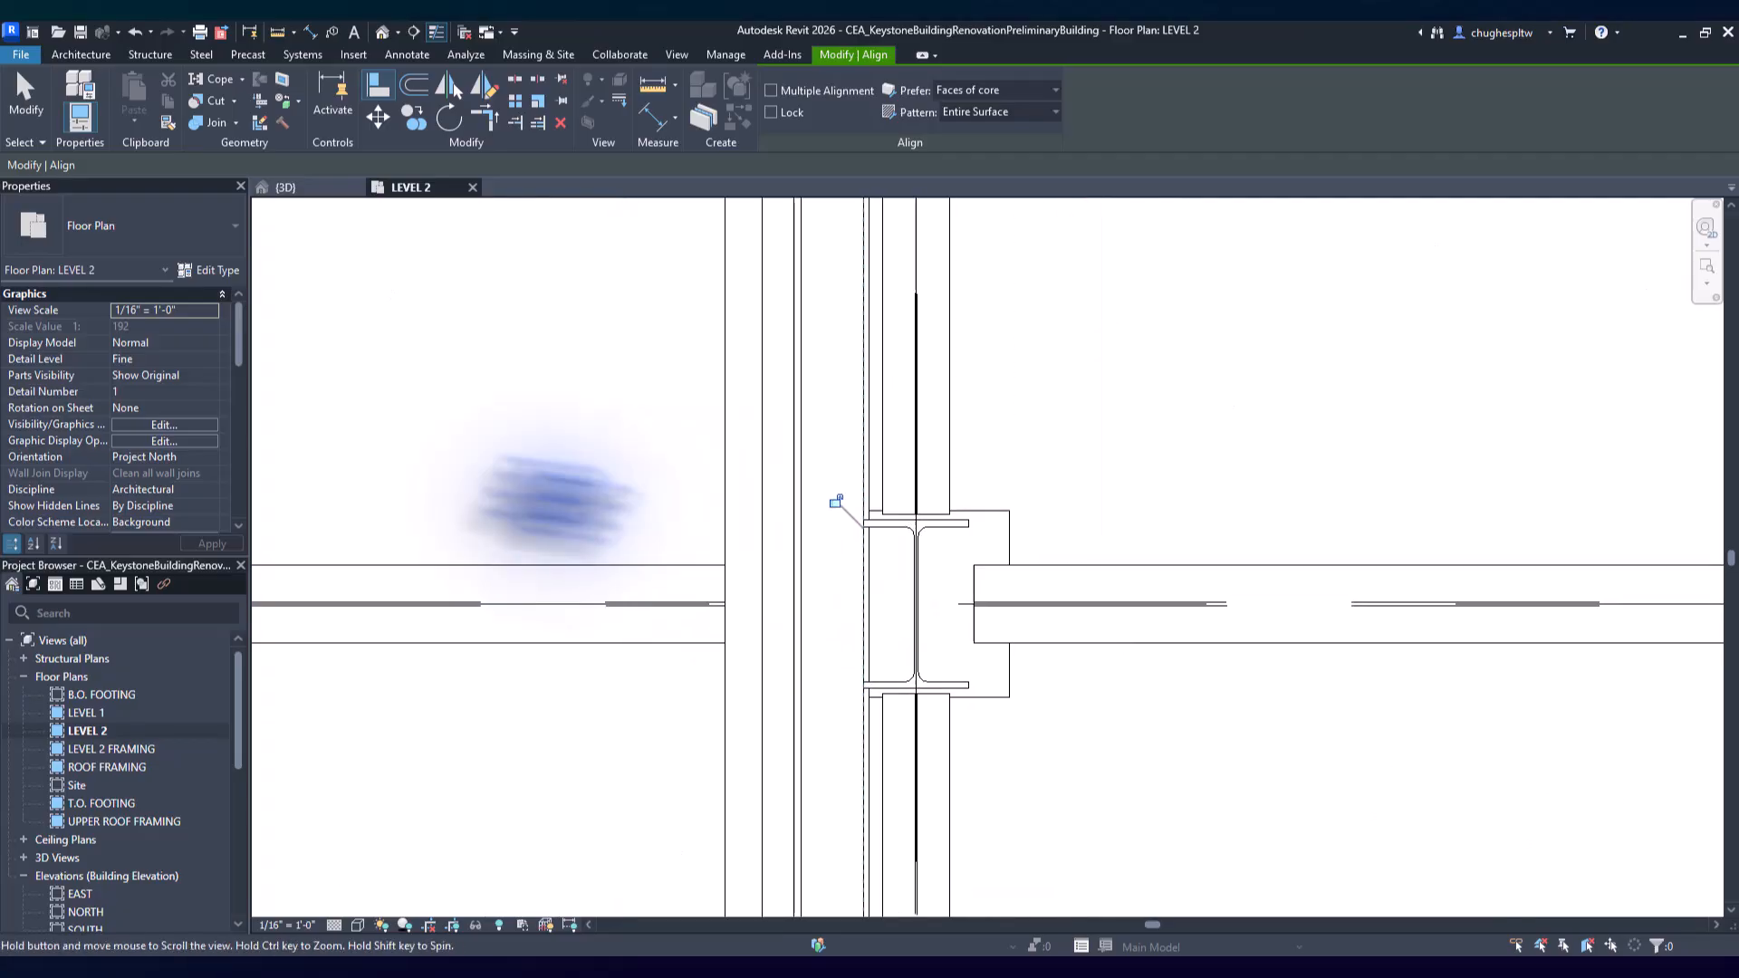
pyautogui.scroll(5, 544, 534)
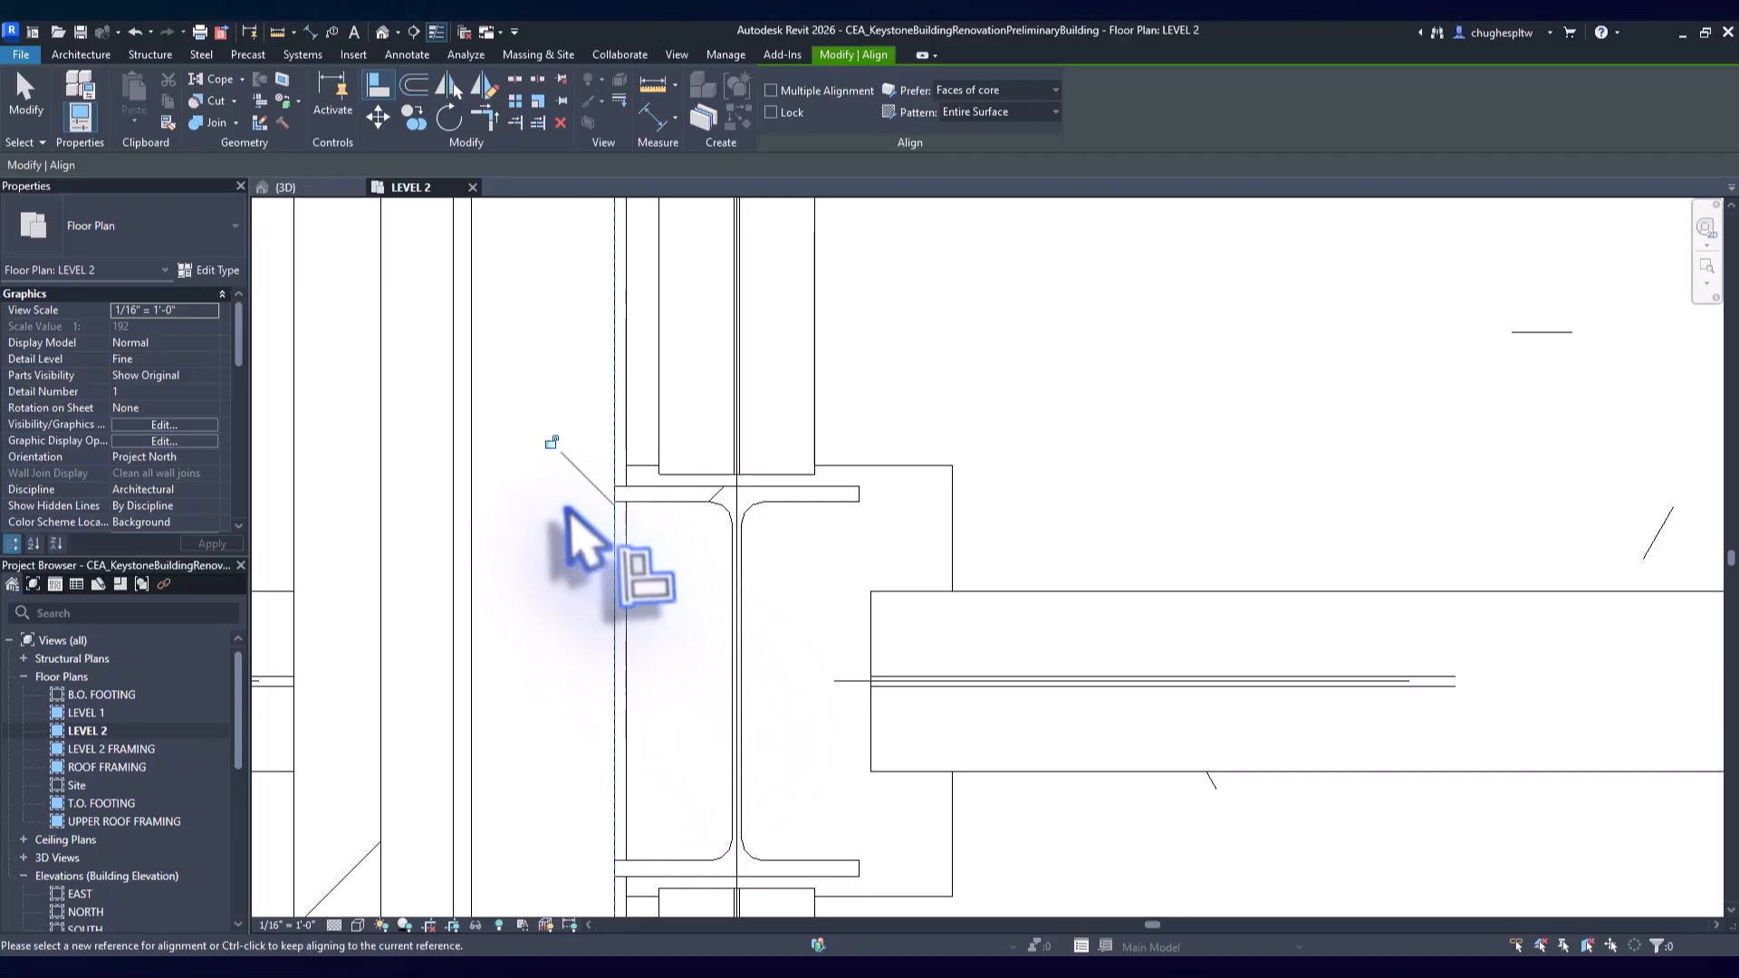
pyautogui.click(552, 445)
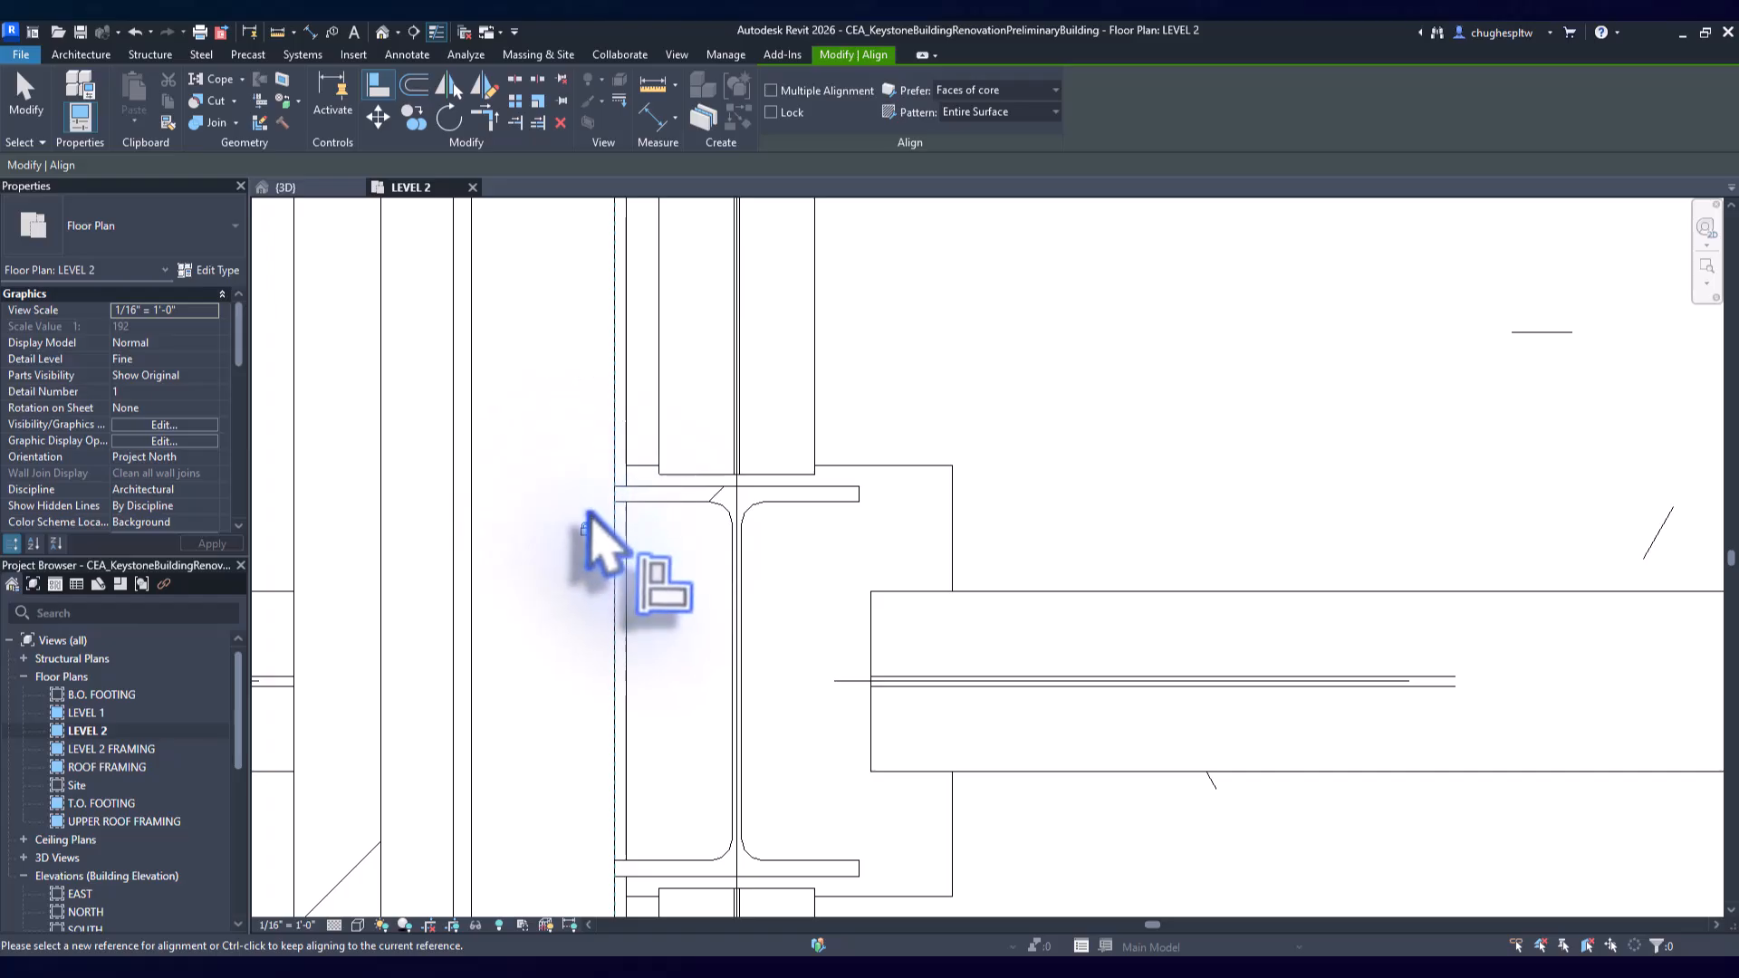
pyautogui.scroll(-6, 594, 517)
pyautogui.scroll(-6, 597, 535)
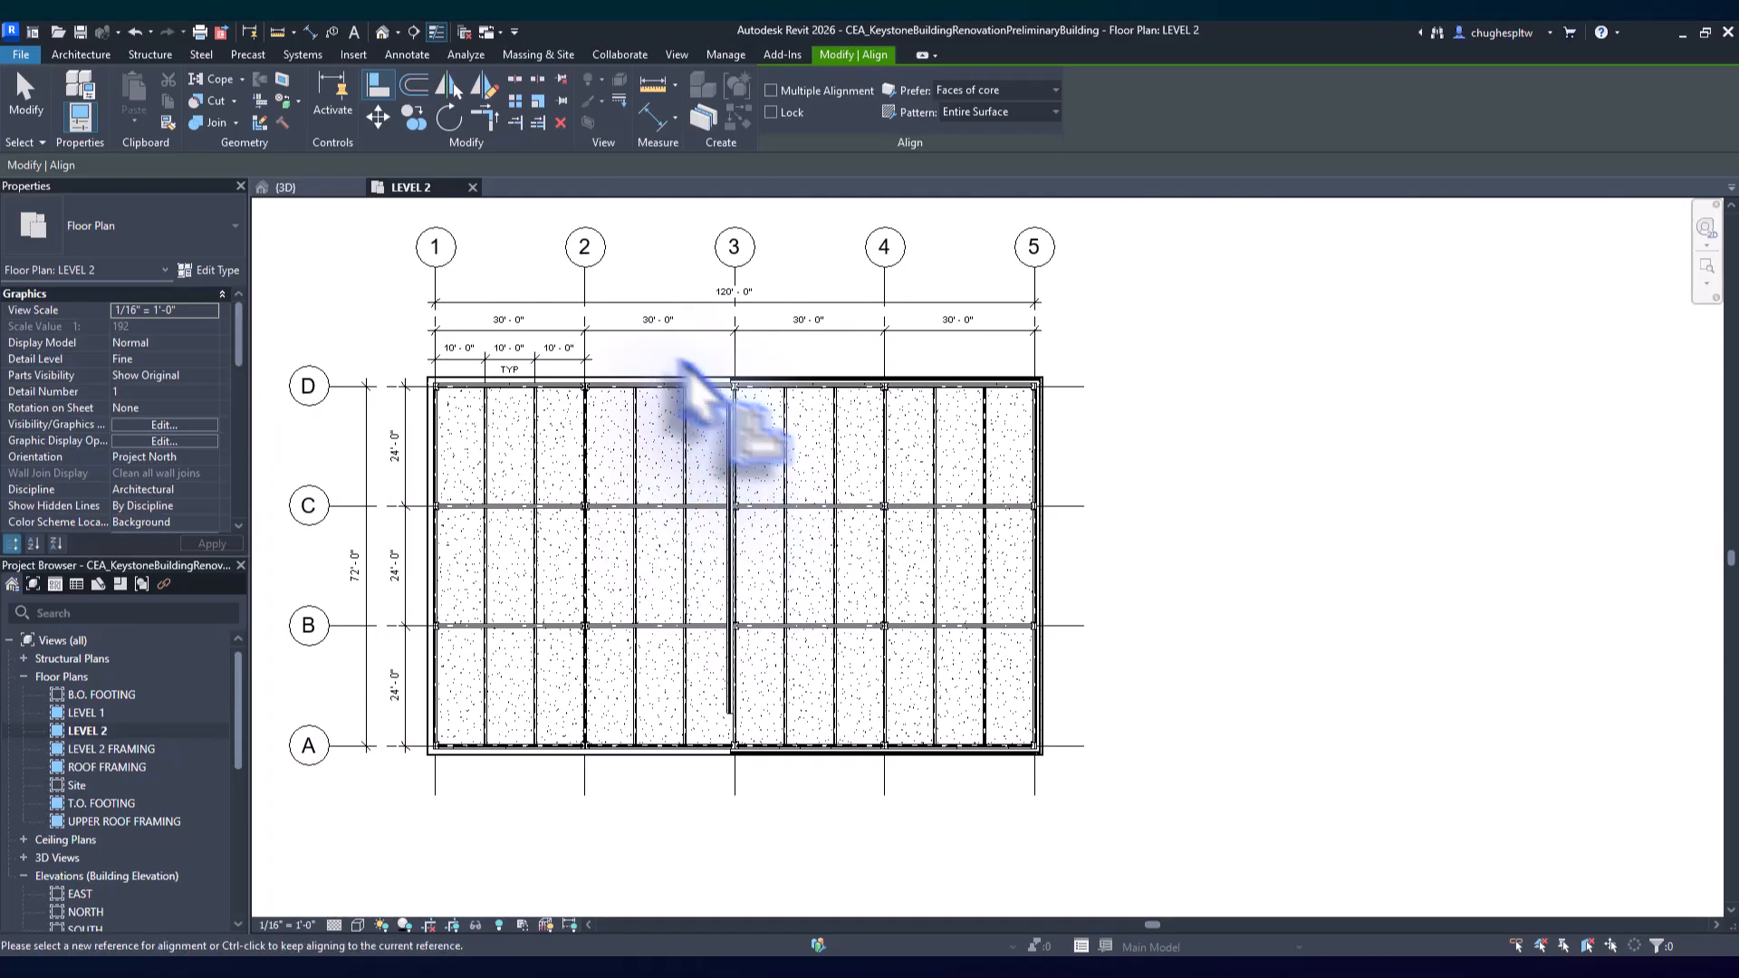
# Switch to the 3D view to check the new upper wall, and exit the Align command.
pyautogui.click(337, 187)
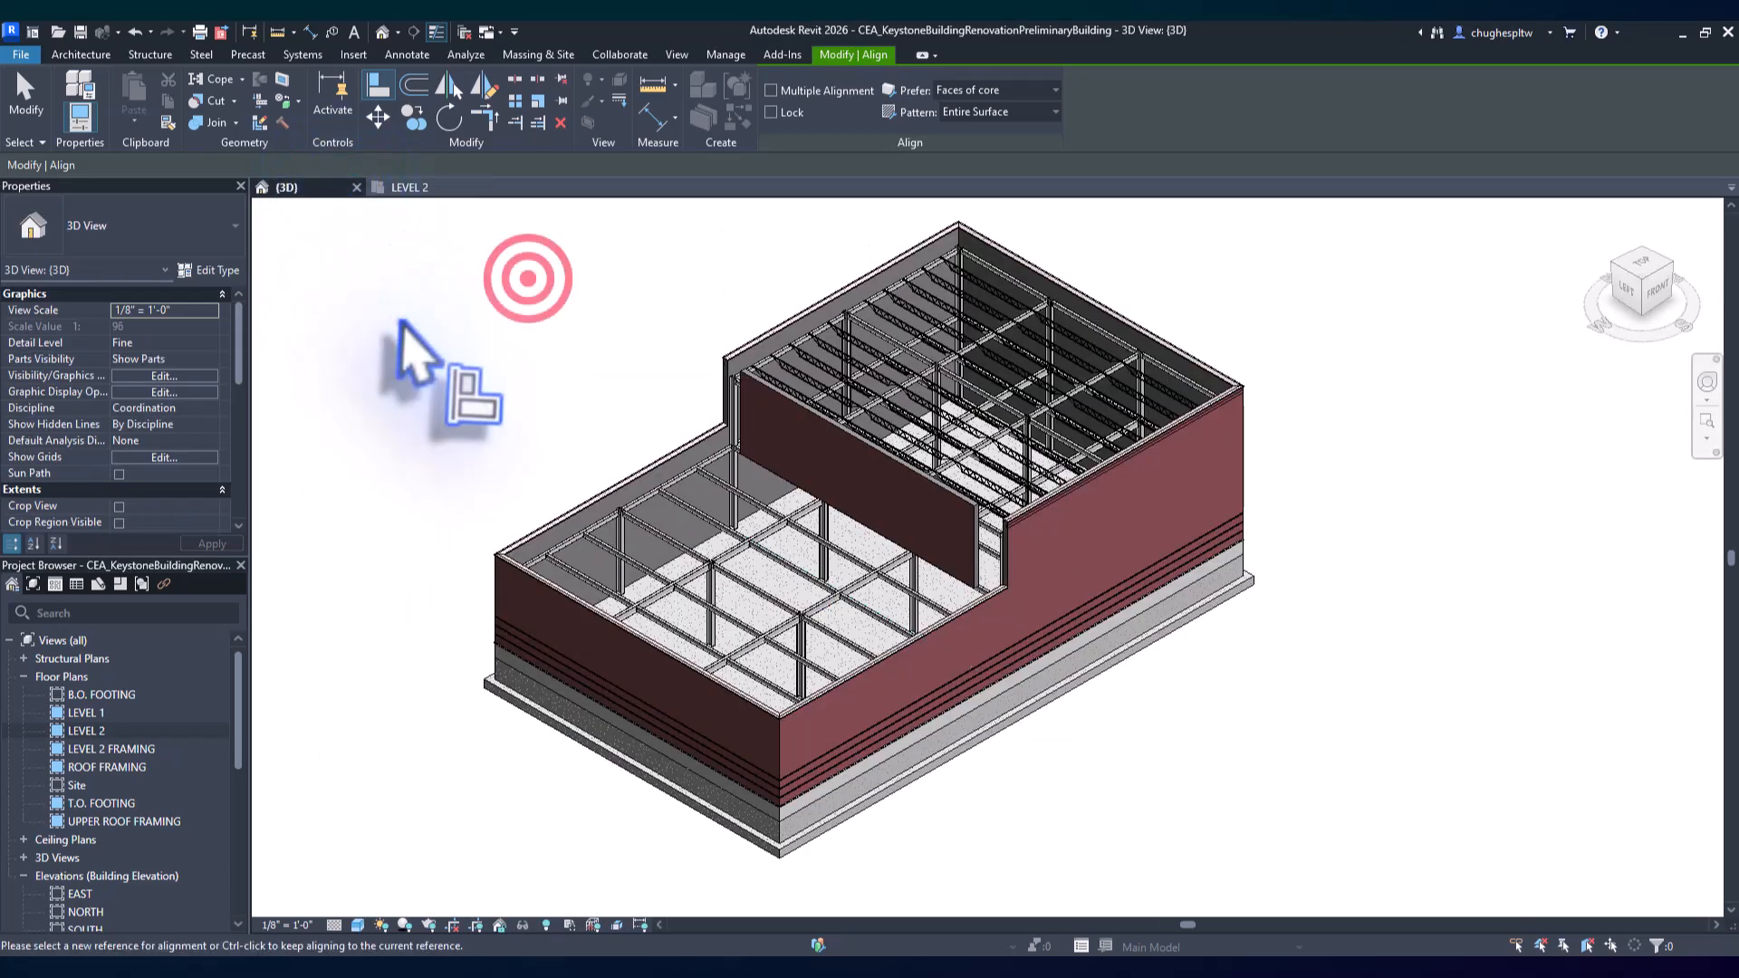
pyautogui.rightClick(507, 290)
pyautogui.click(534, 303)
pyautogui.rightClick(544, 286)
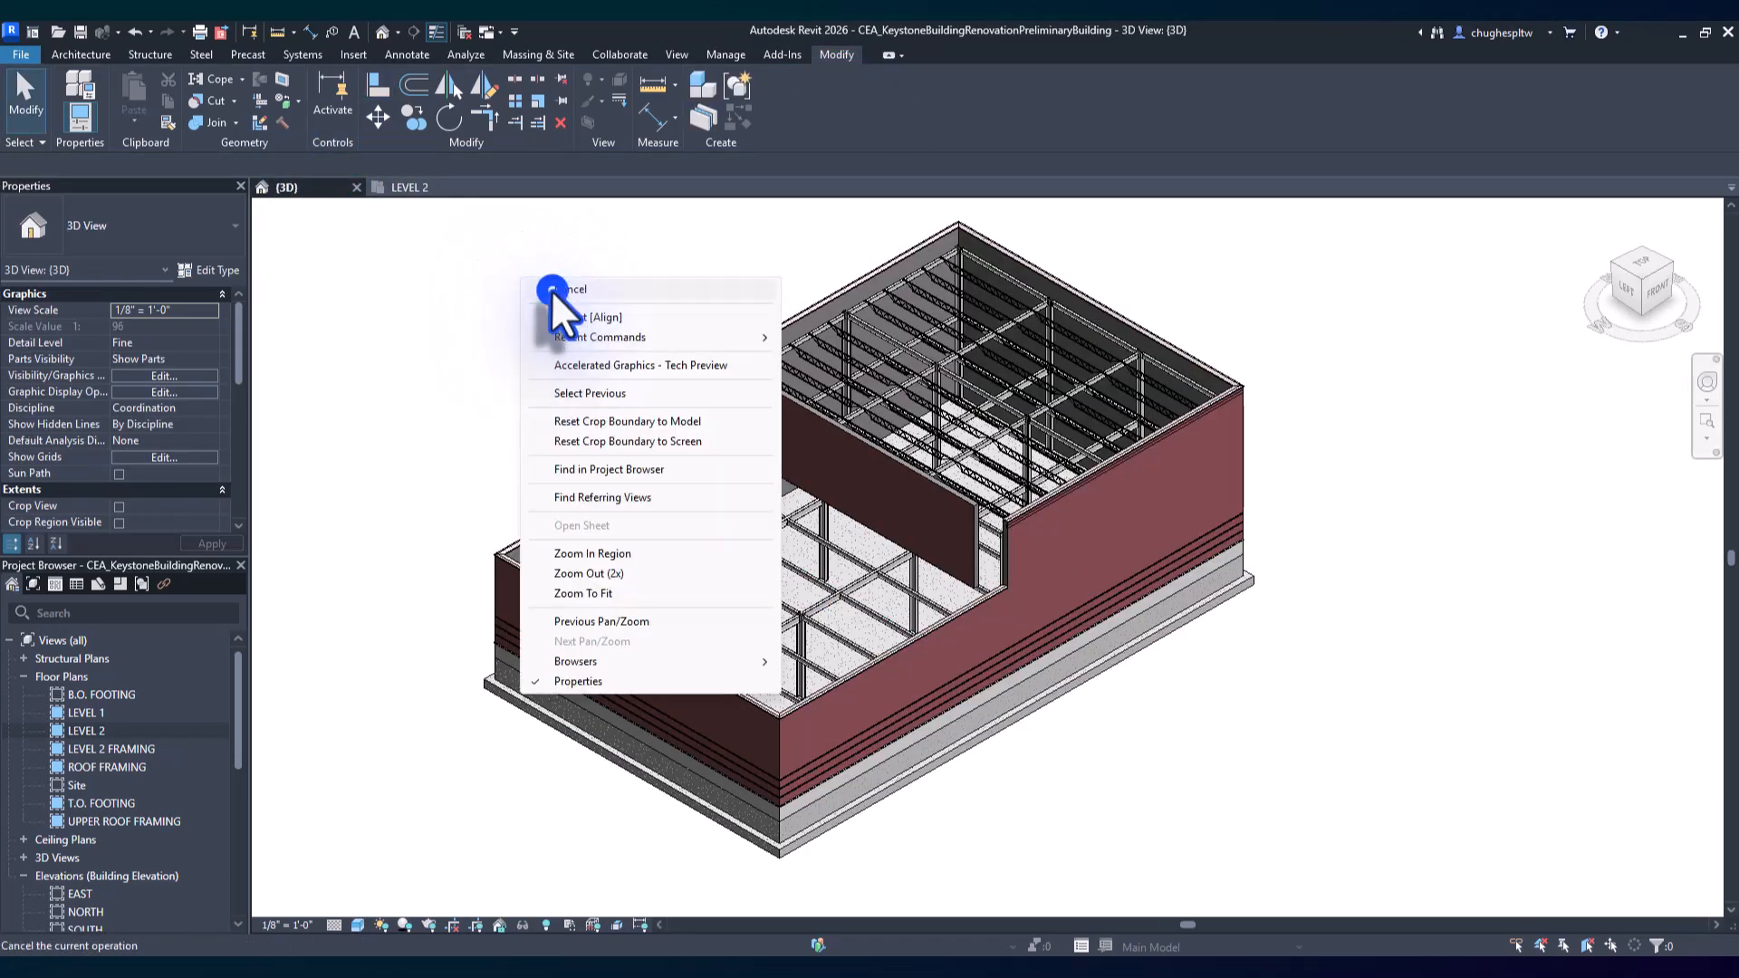
# Change the new LEVEL 2 wall's type to Exterior - Brick on Mtl. Stud 2 and inspect its top edge.
pyautogui.click(486, 316)
pyautogui.scroll(3, 885, 543)
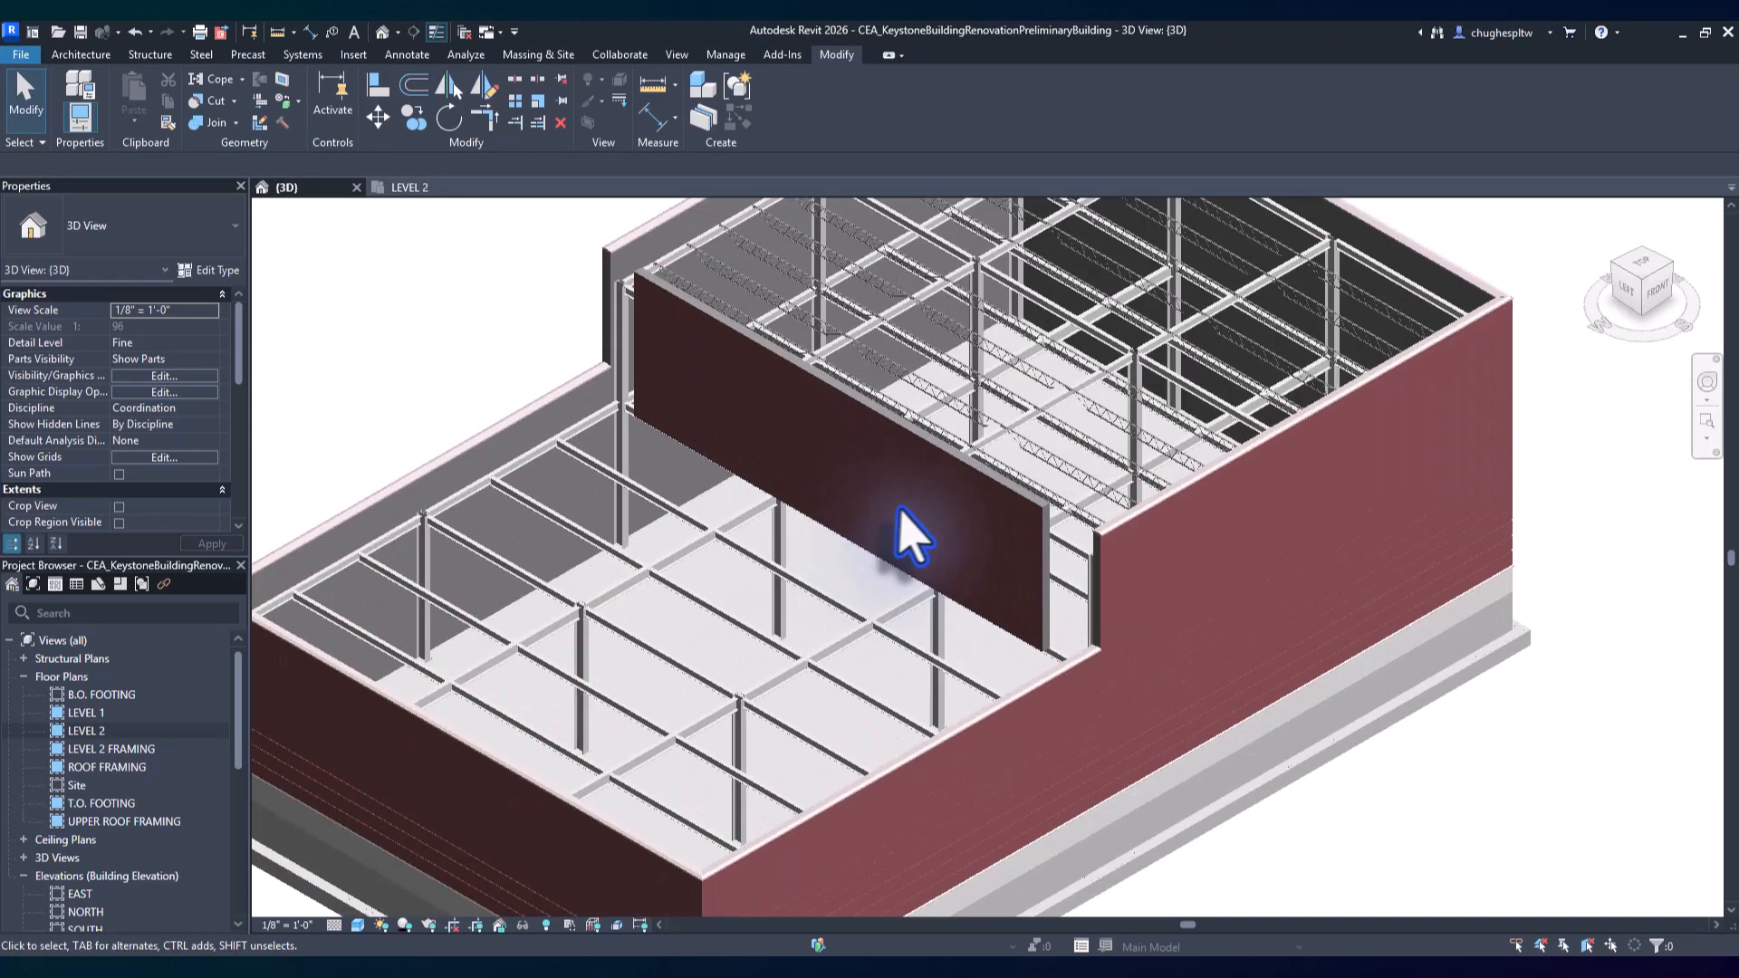
pyautogui.click(1007, 504)
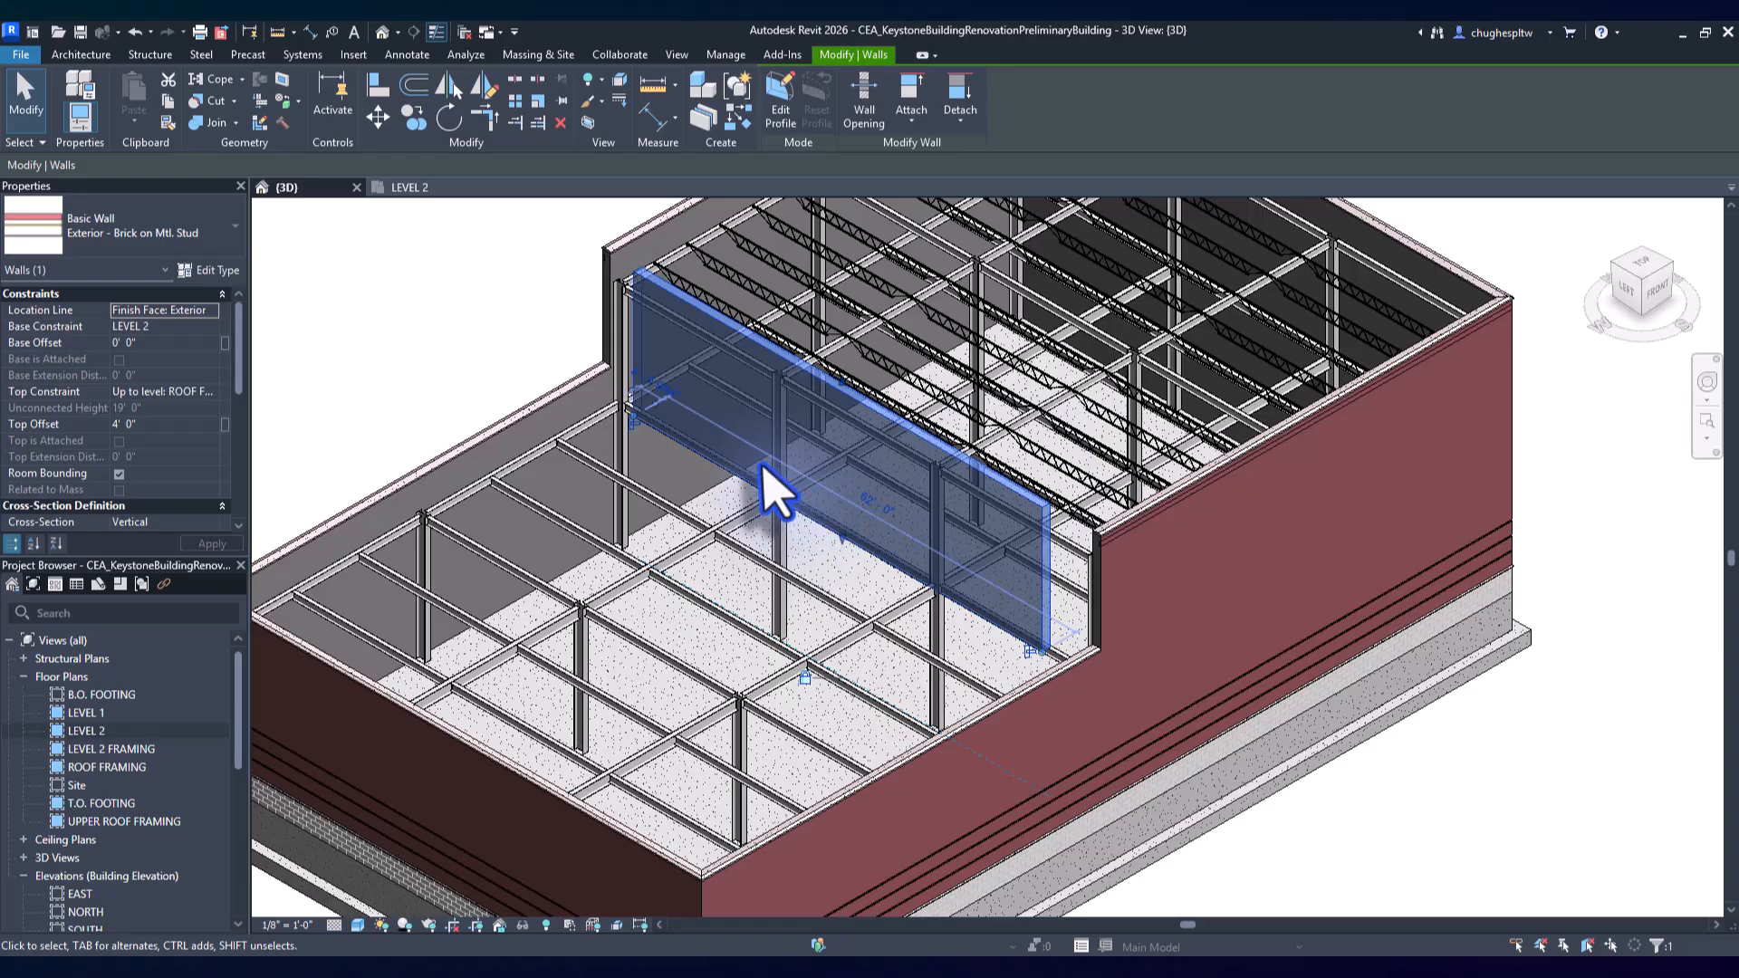
pyautogui.click(199, 233)
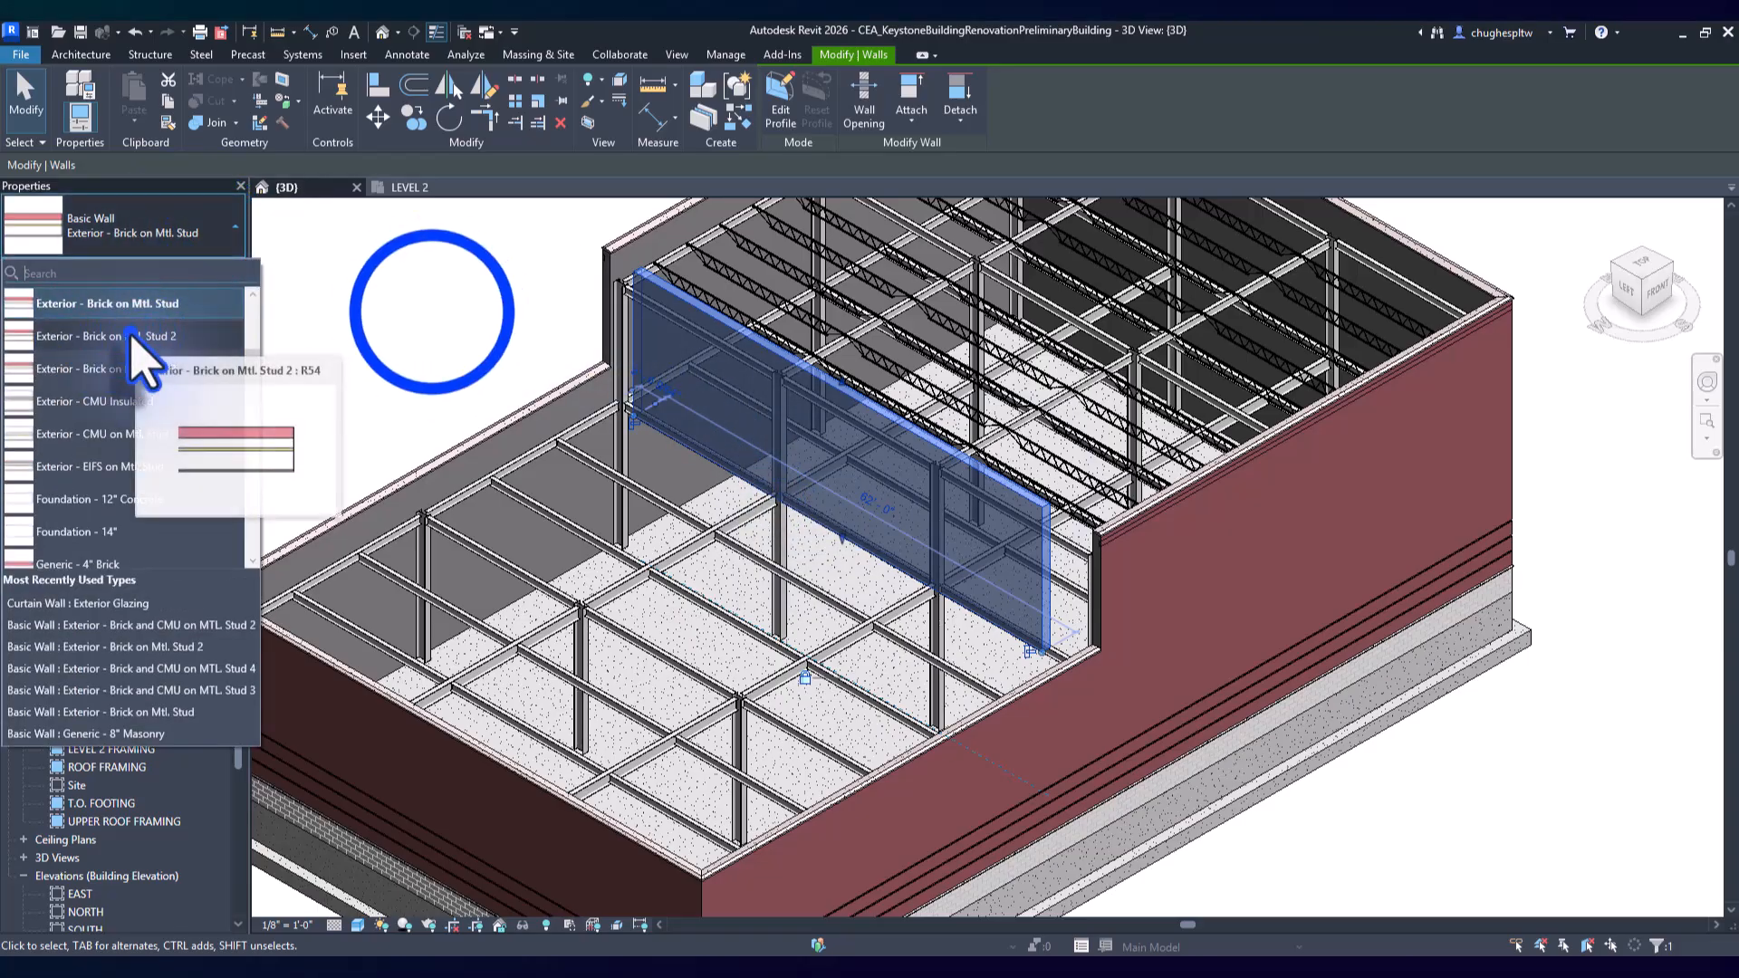
pyautogui.click(136, 336)
pyautogui.click(429, 312)
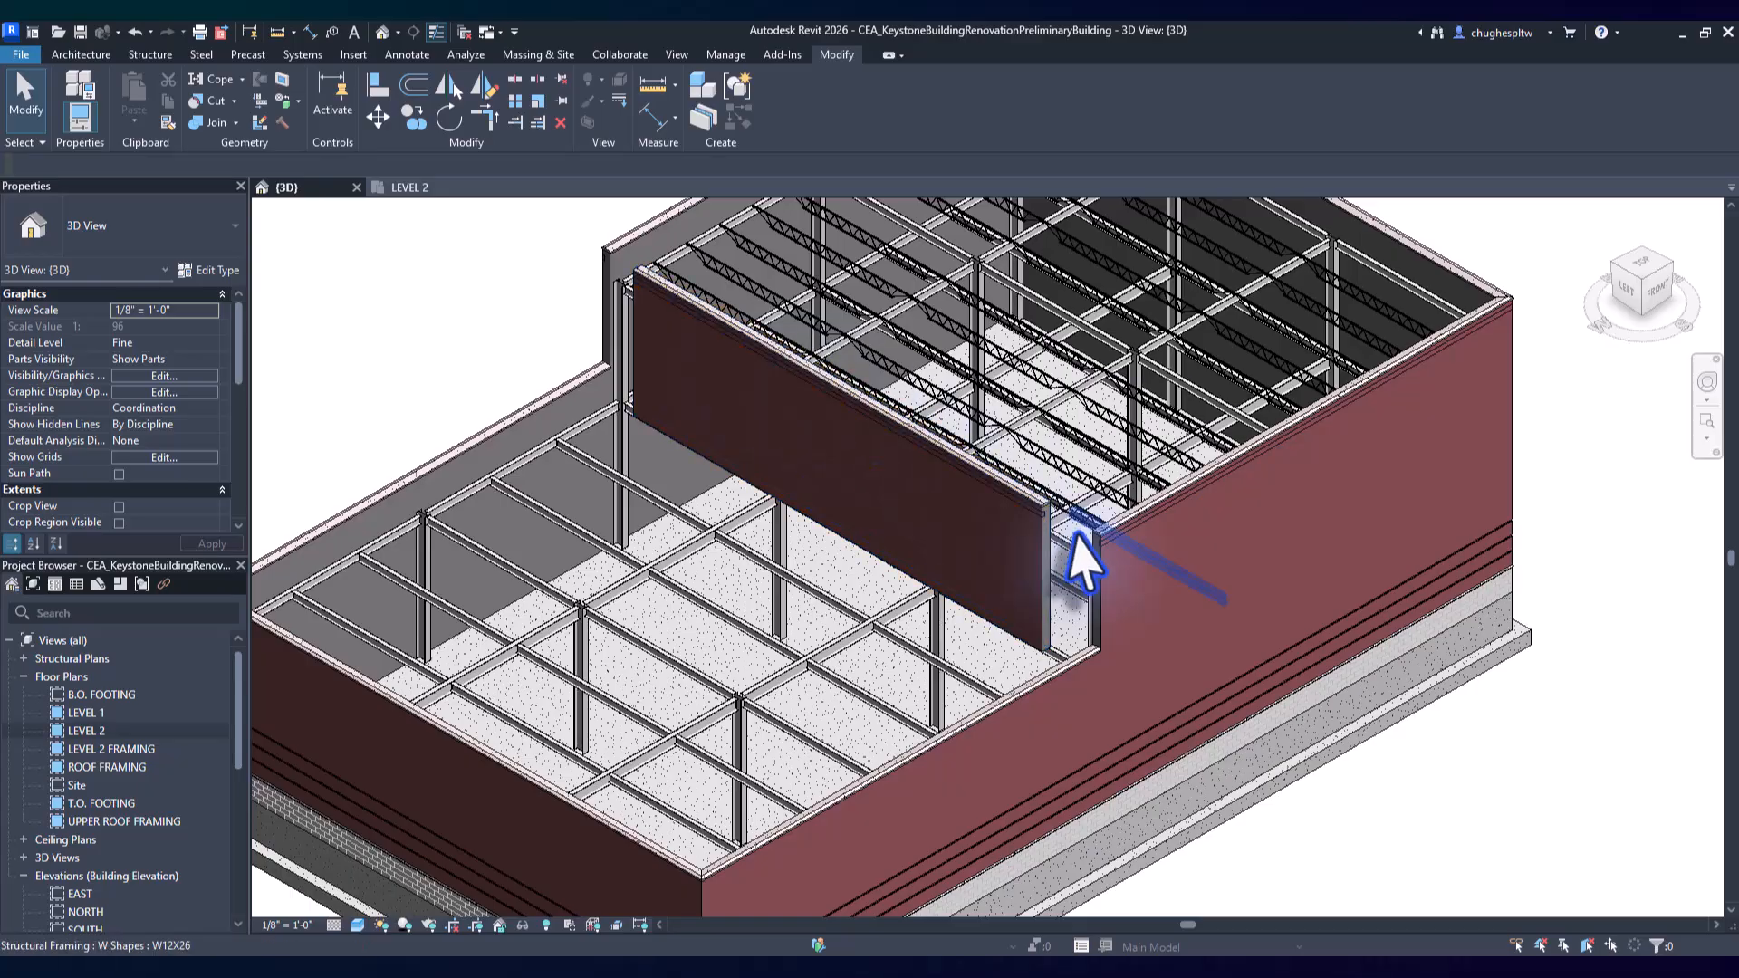
pyautogui.scroll(6, 1084, 561)
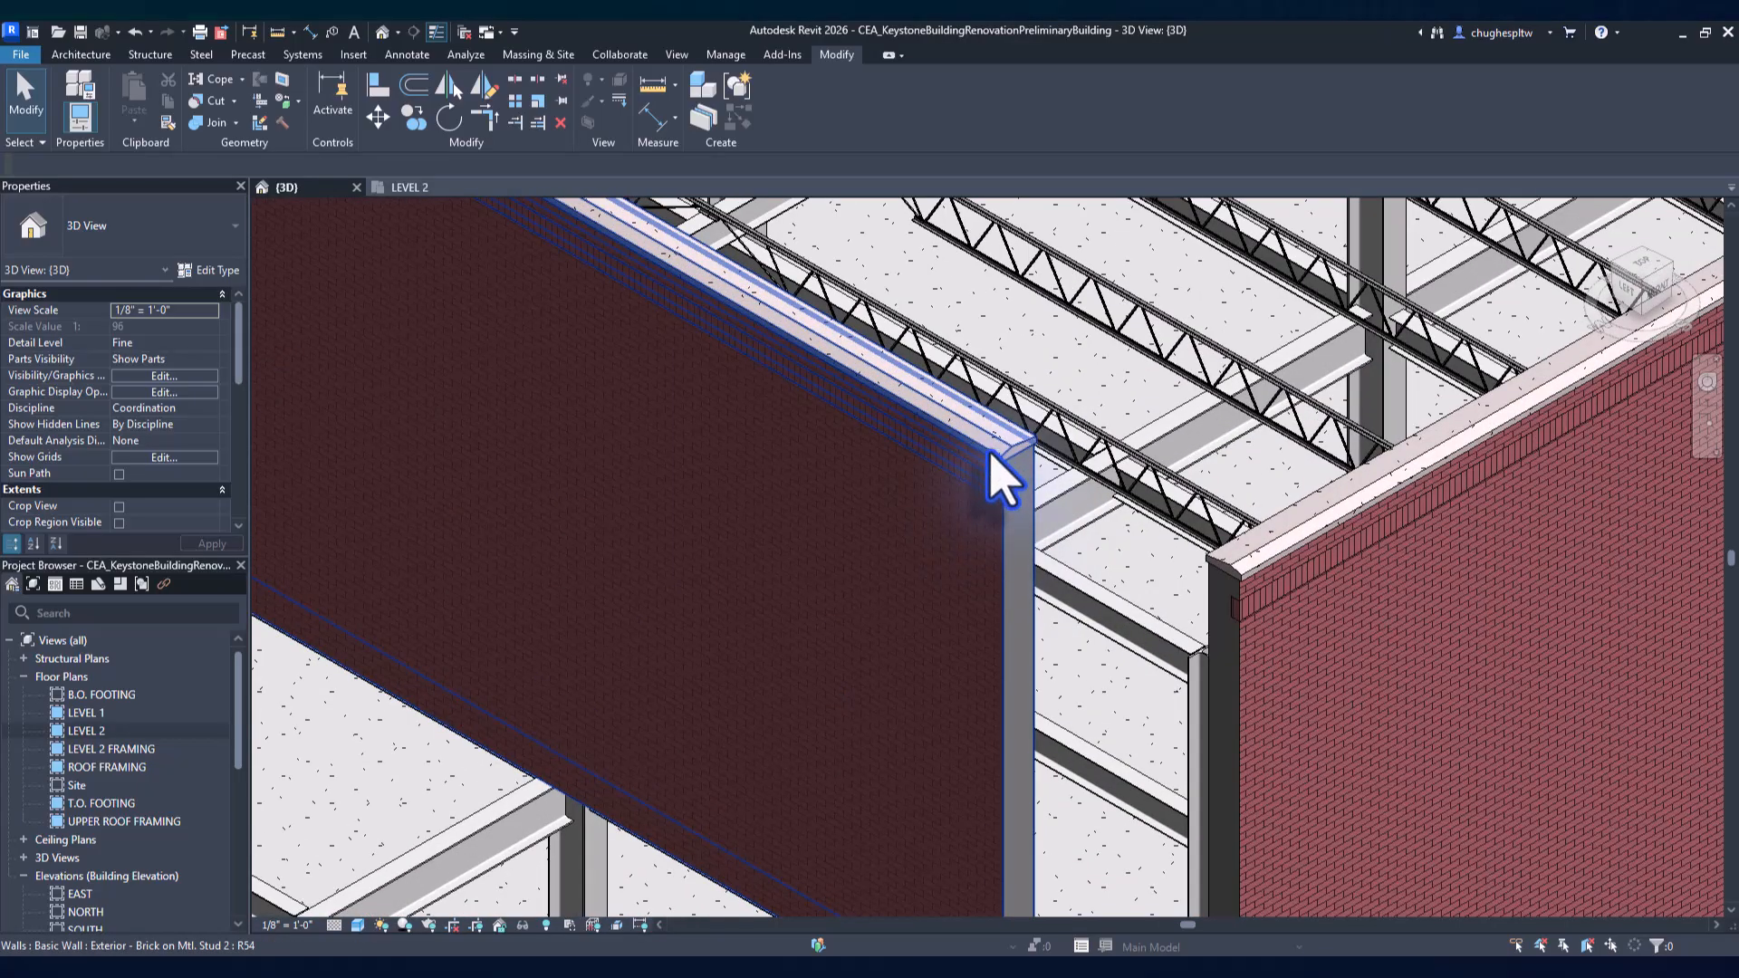
pyautogui.scroll(-5, 990, 454)
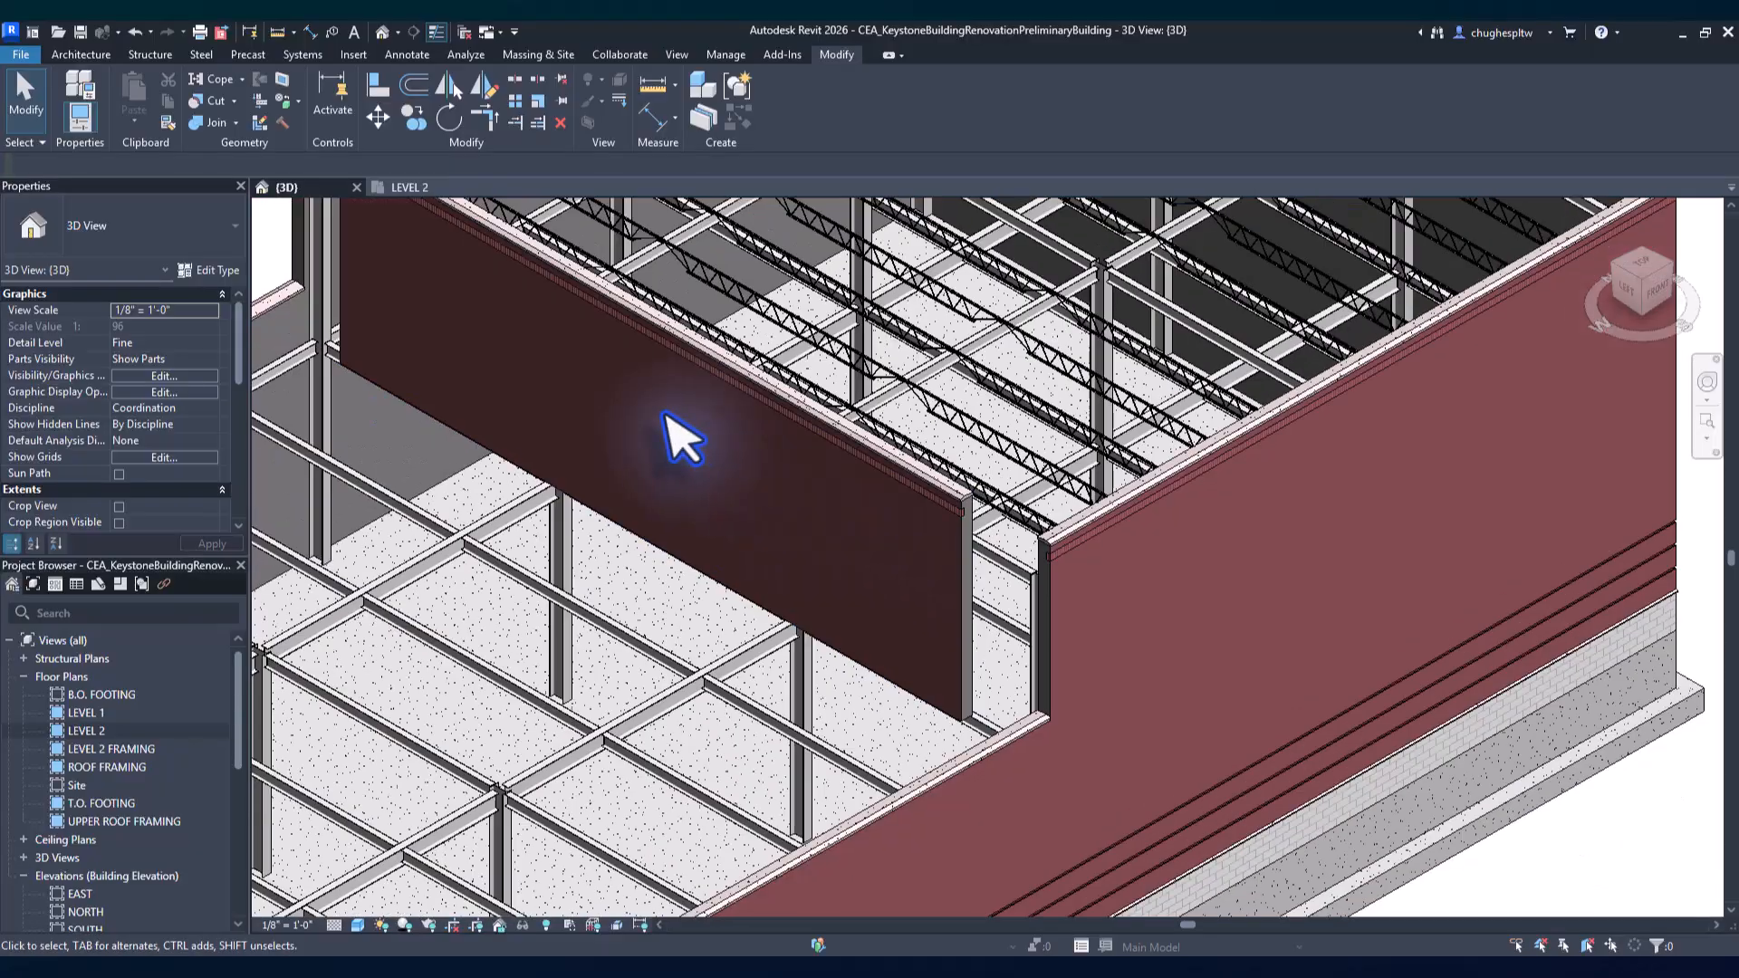
# Trim/extend the new upper wall to a corner with the taller section's back exterior wall, and check the joined parapet corner.
pyautogui.scroll(-4, 684, 442)
pyautogui.click(763, 540)
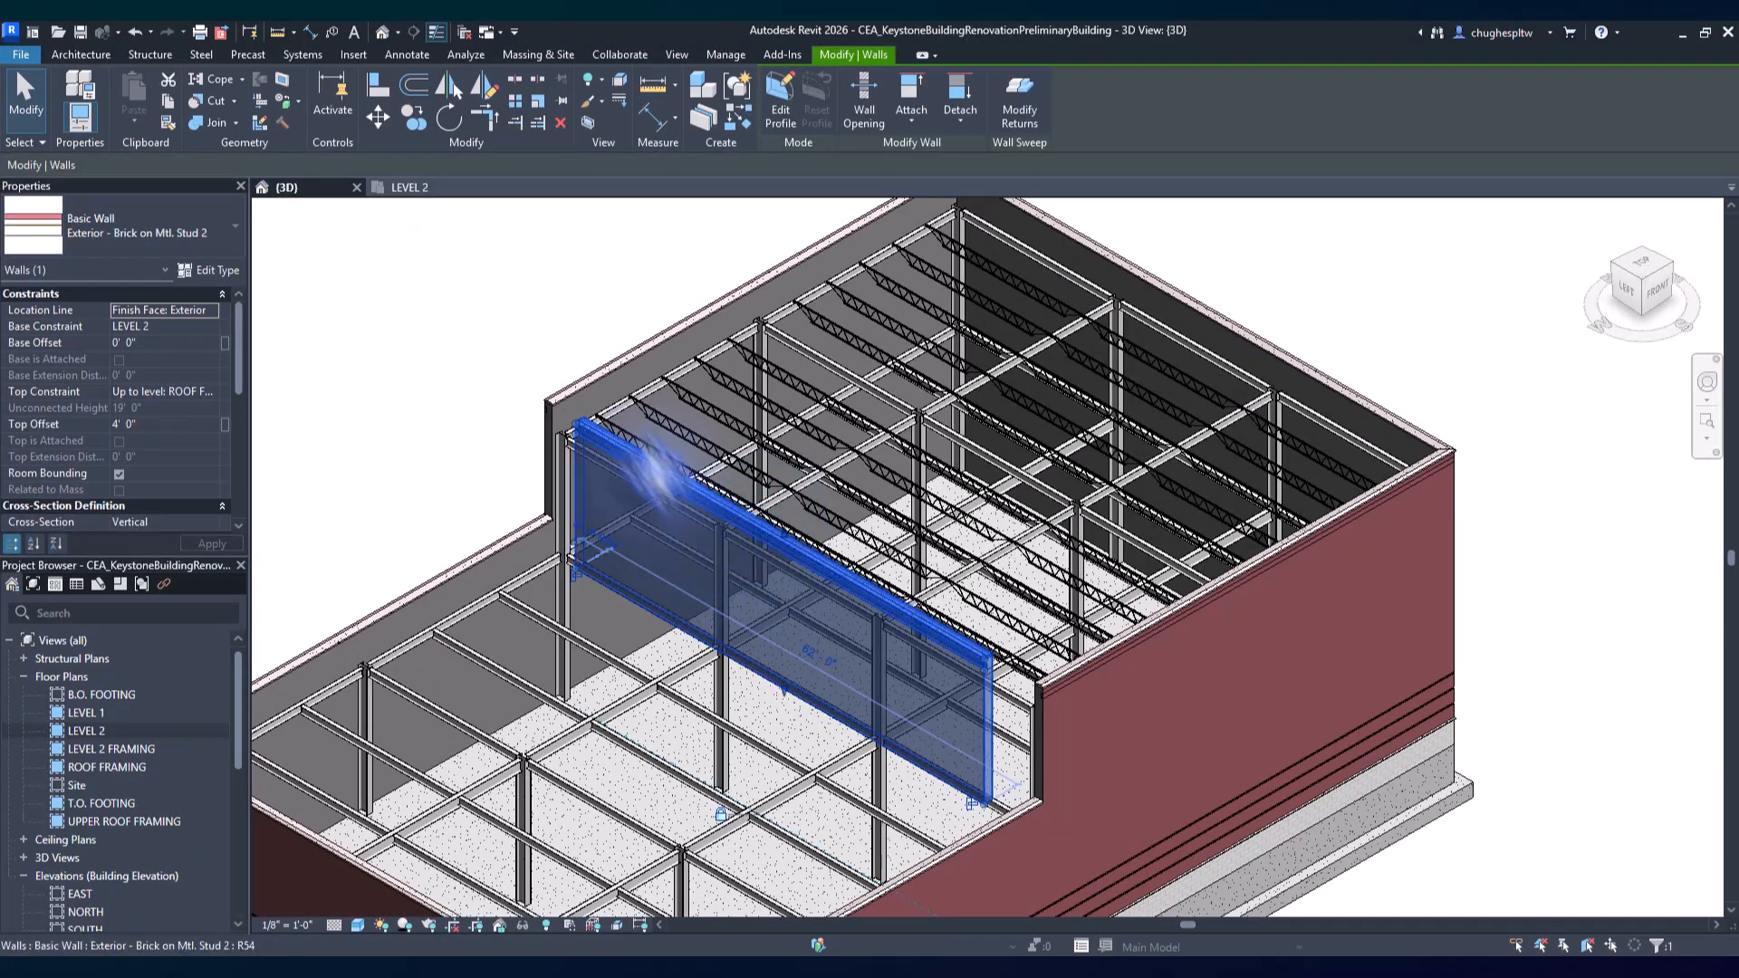
pyautogui.click(484, 116)
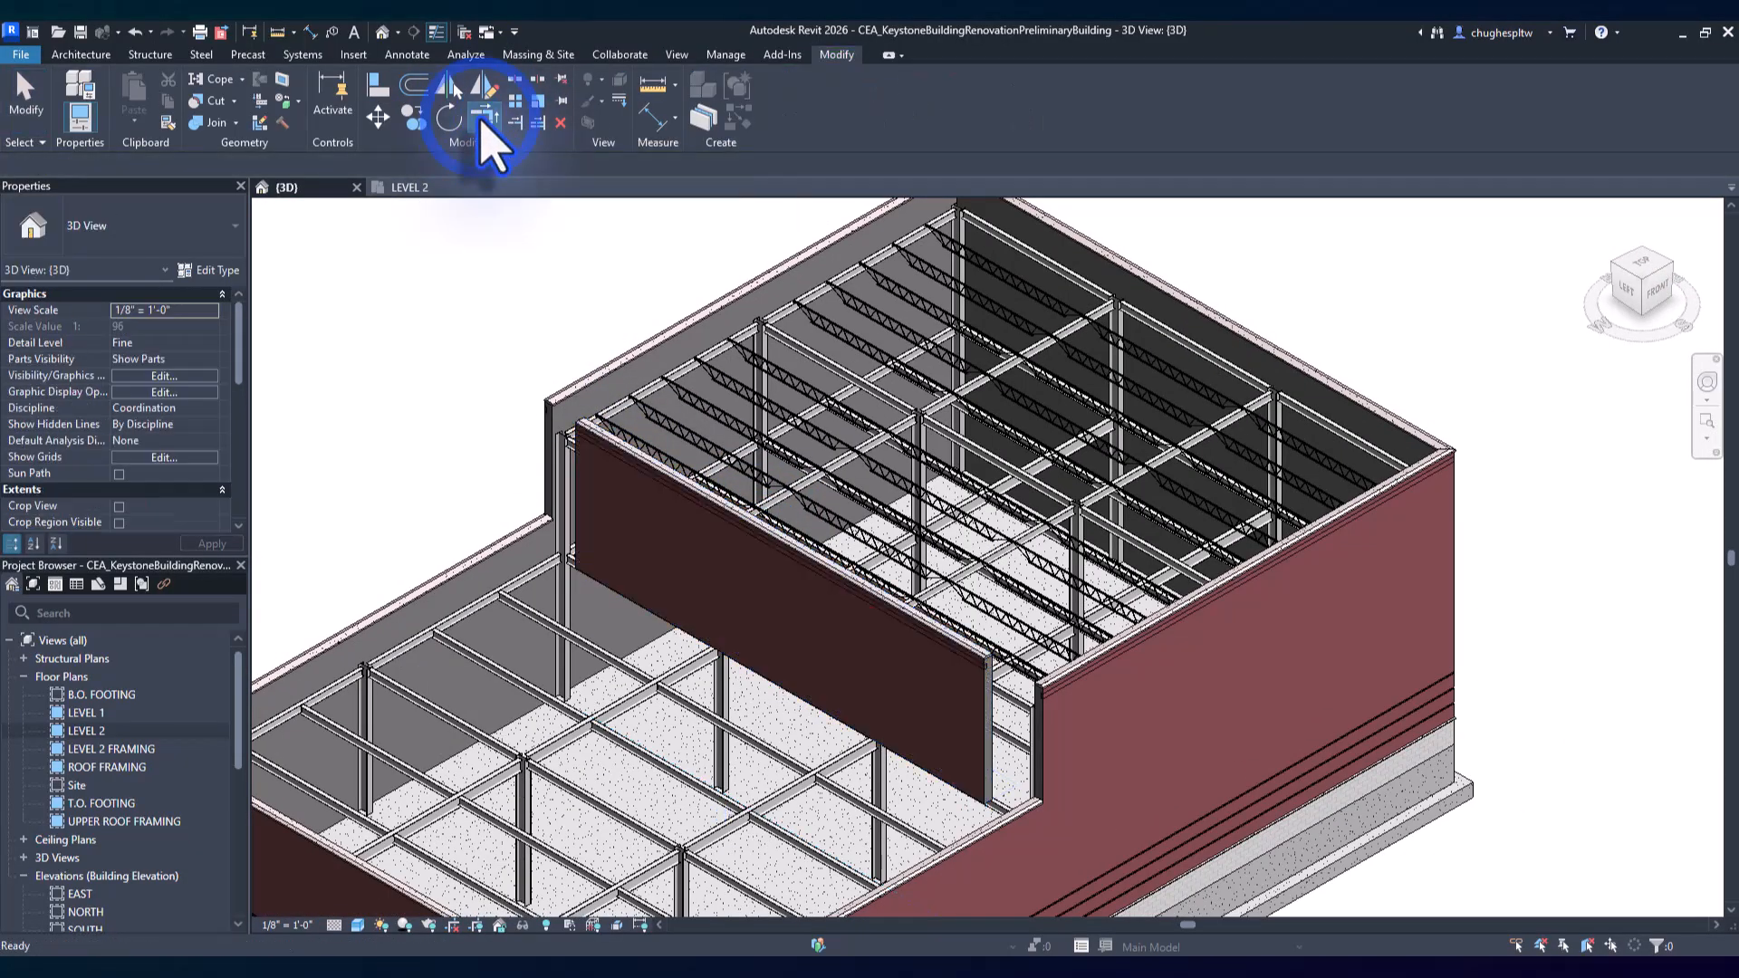
pyautogui.click(598, 451)
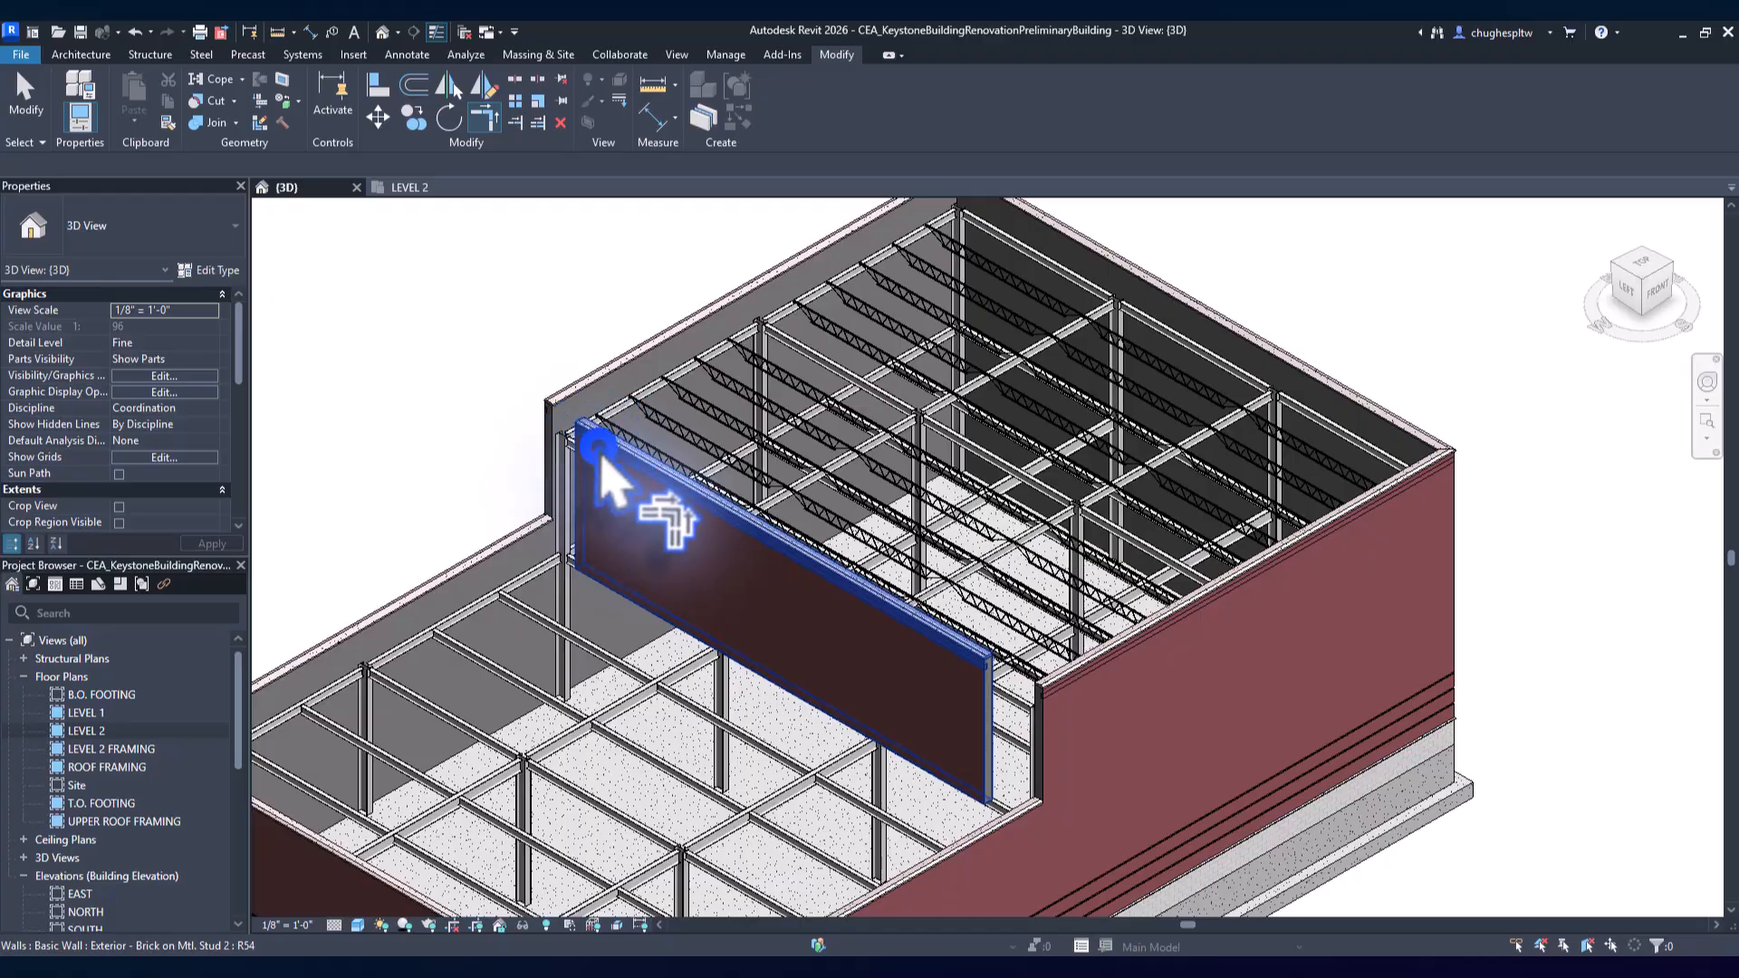
pyautogui.click(561, 405)
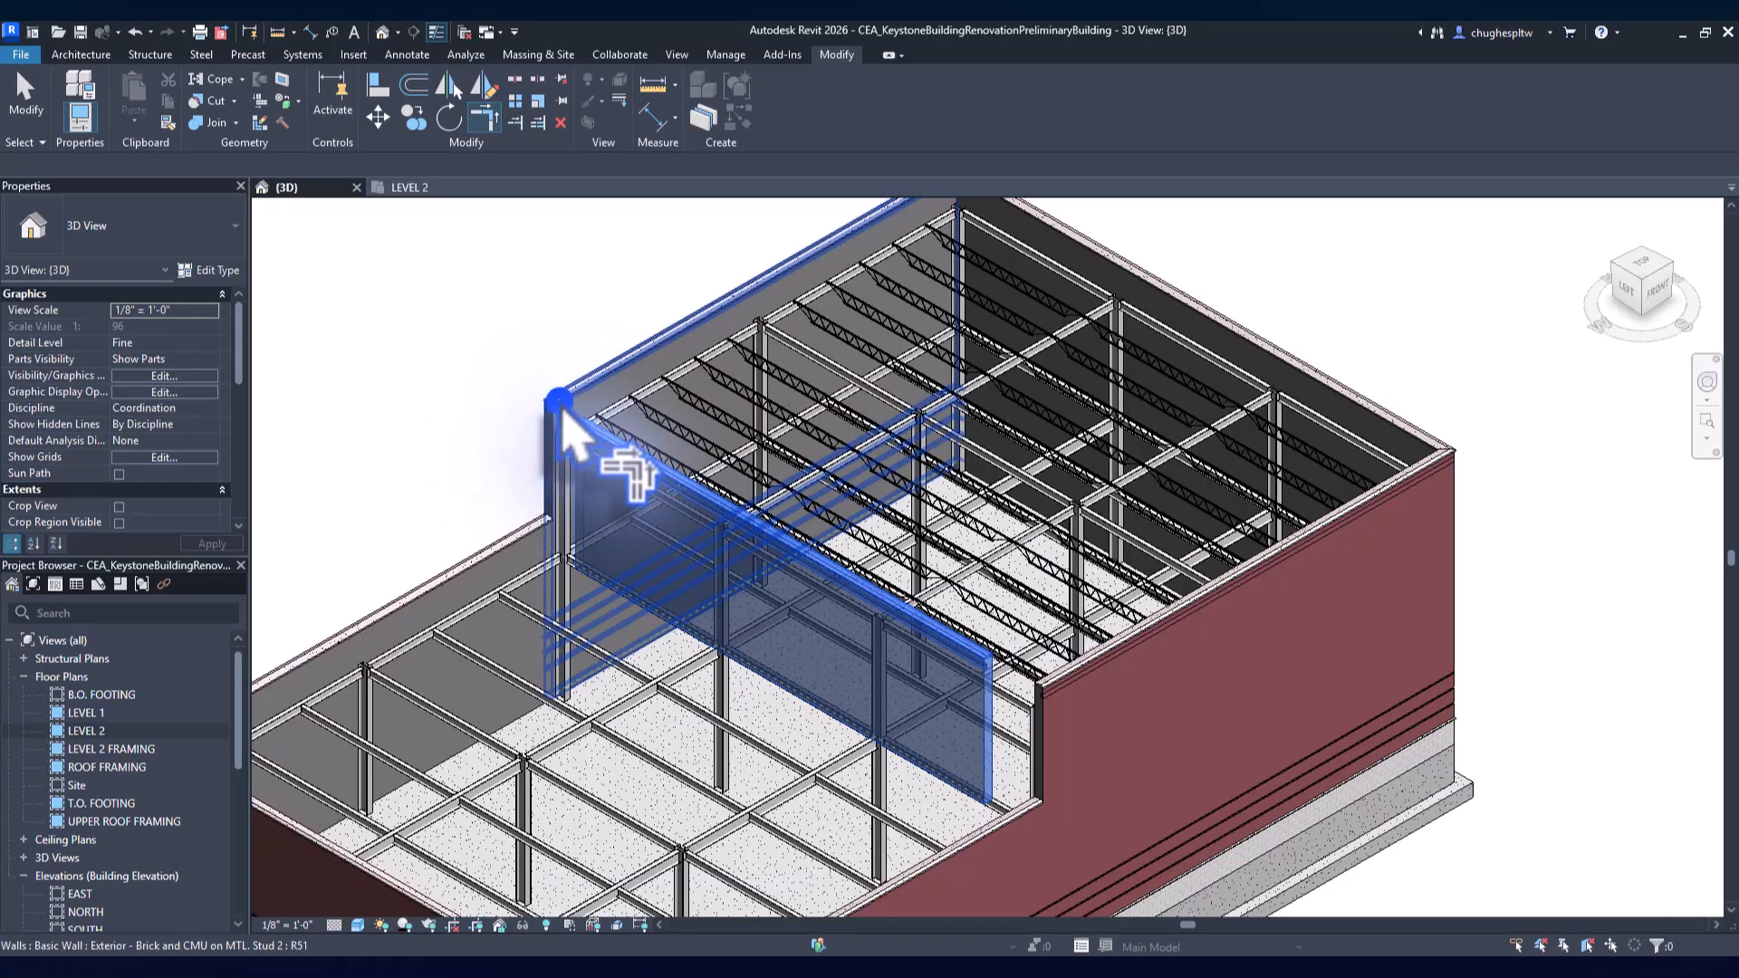
pyautogui.scroll(5, 530, 426)
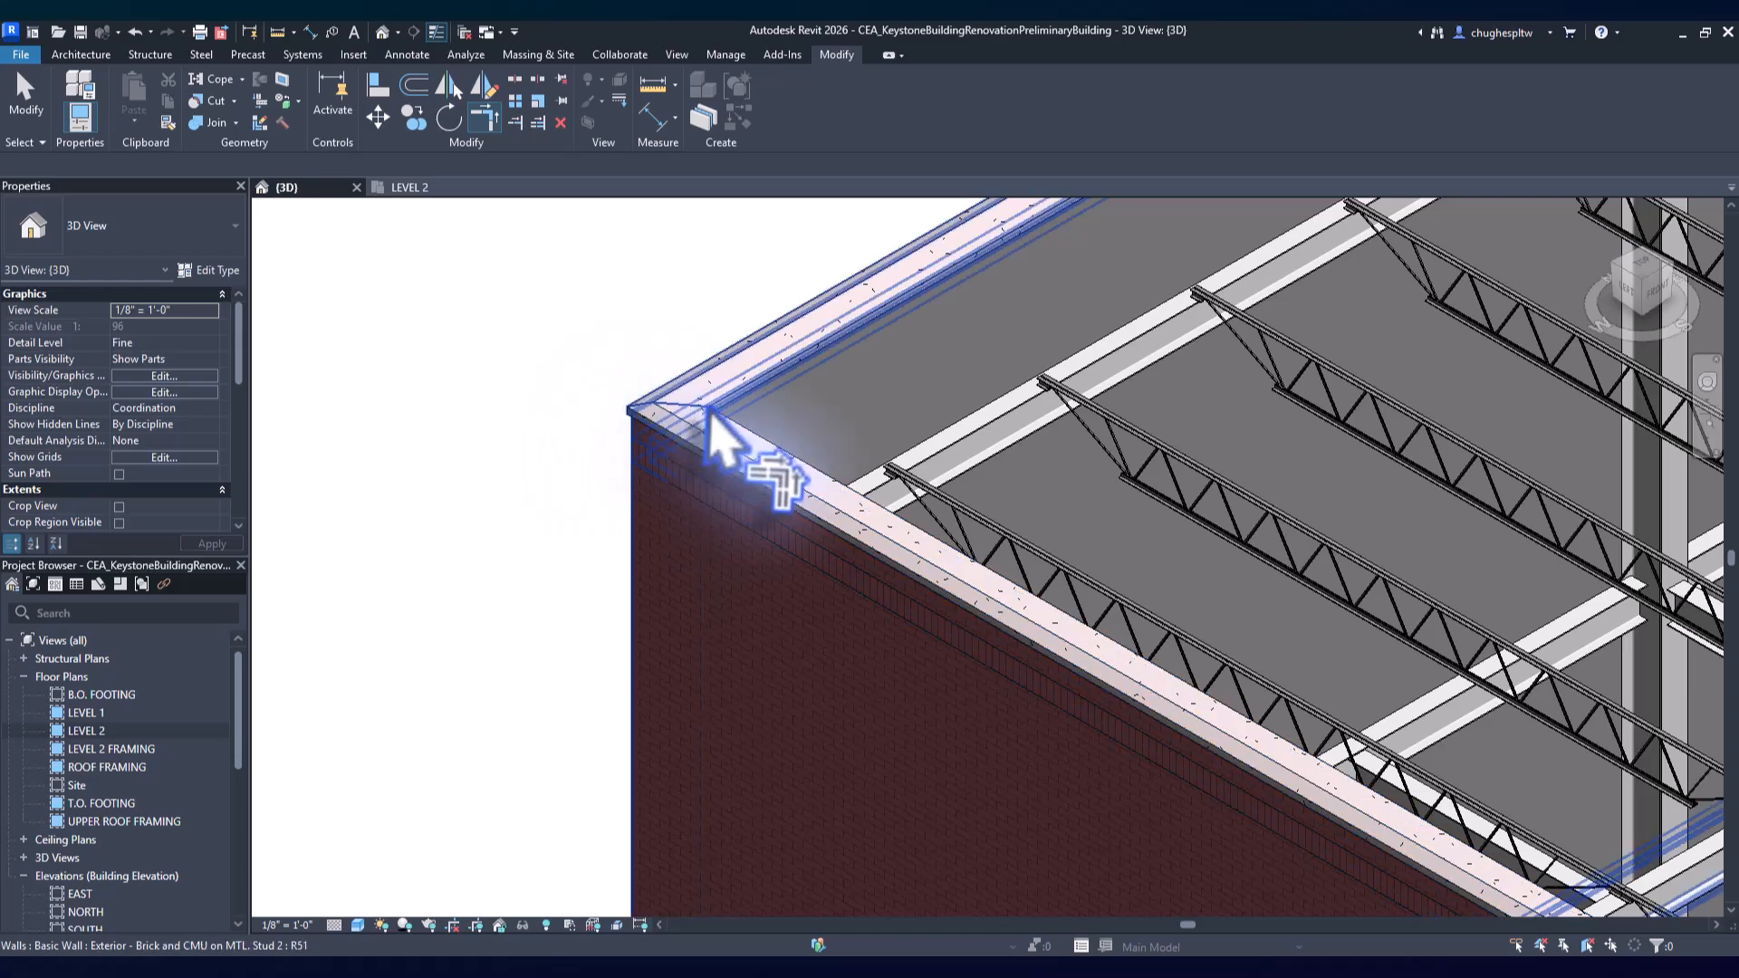
pyautogui.scroll(-6, 426, 440)
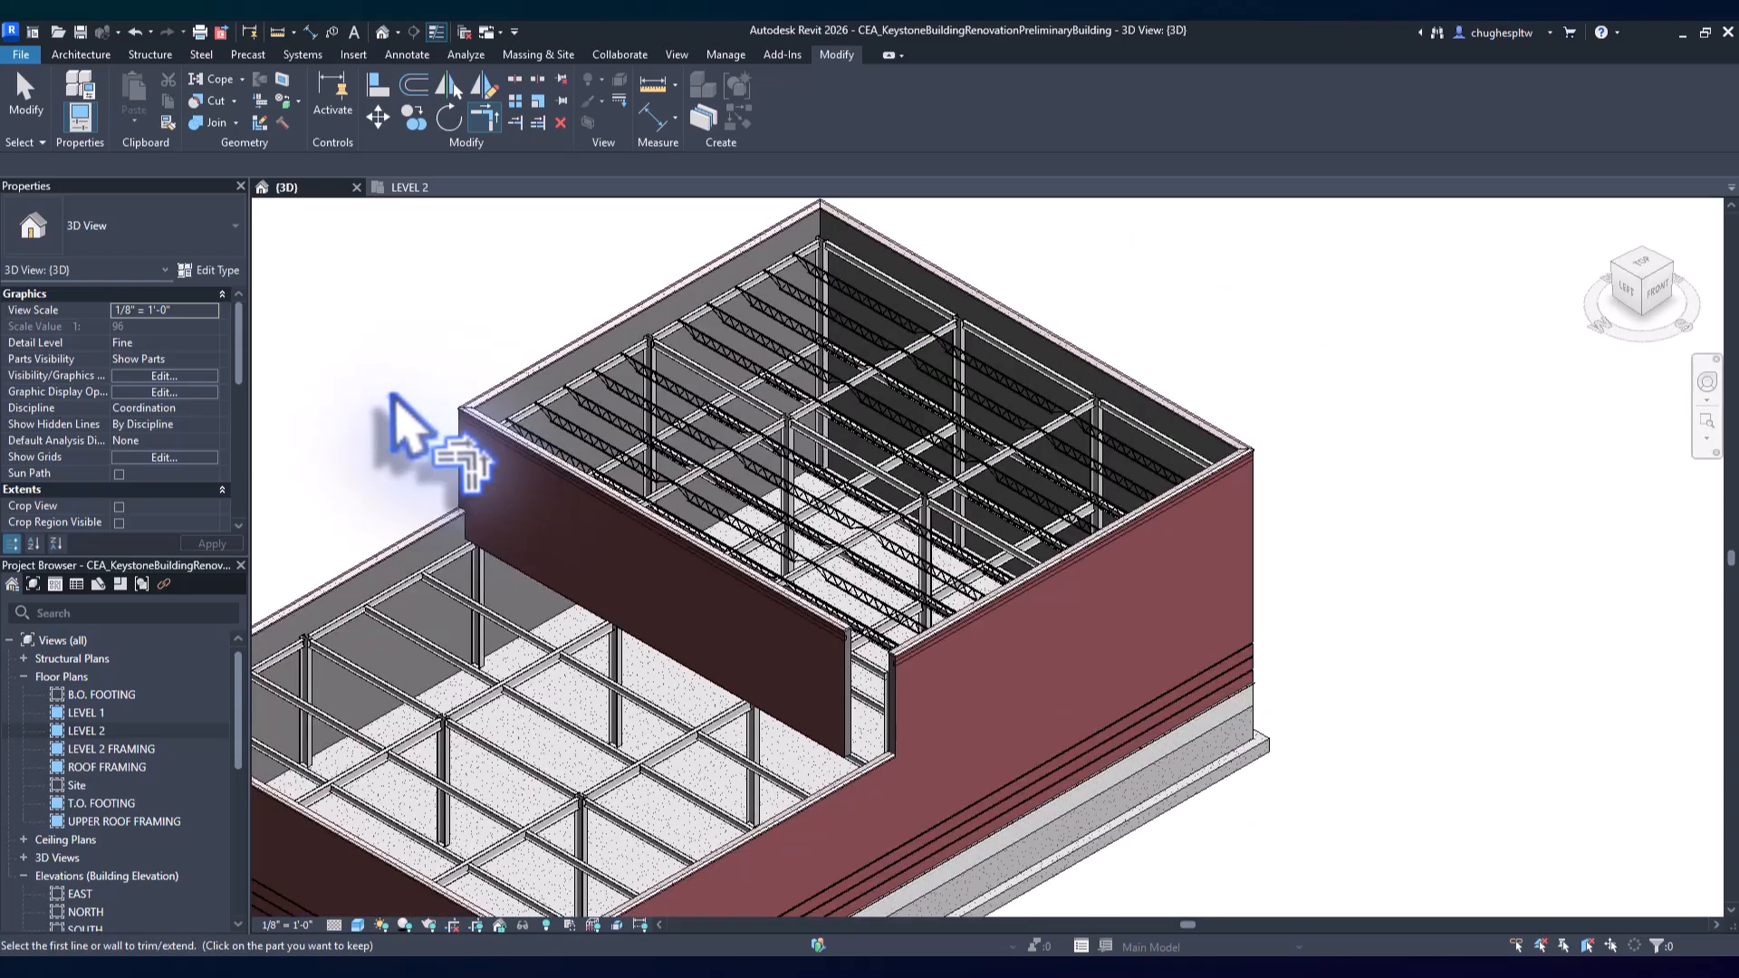
# Trim/extend the upper wall's other end to a corner with the front exterior wall, and exit the command.
pyautogui.click(807, 602)
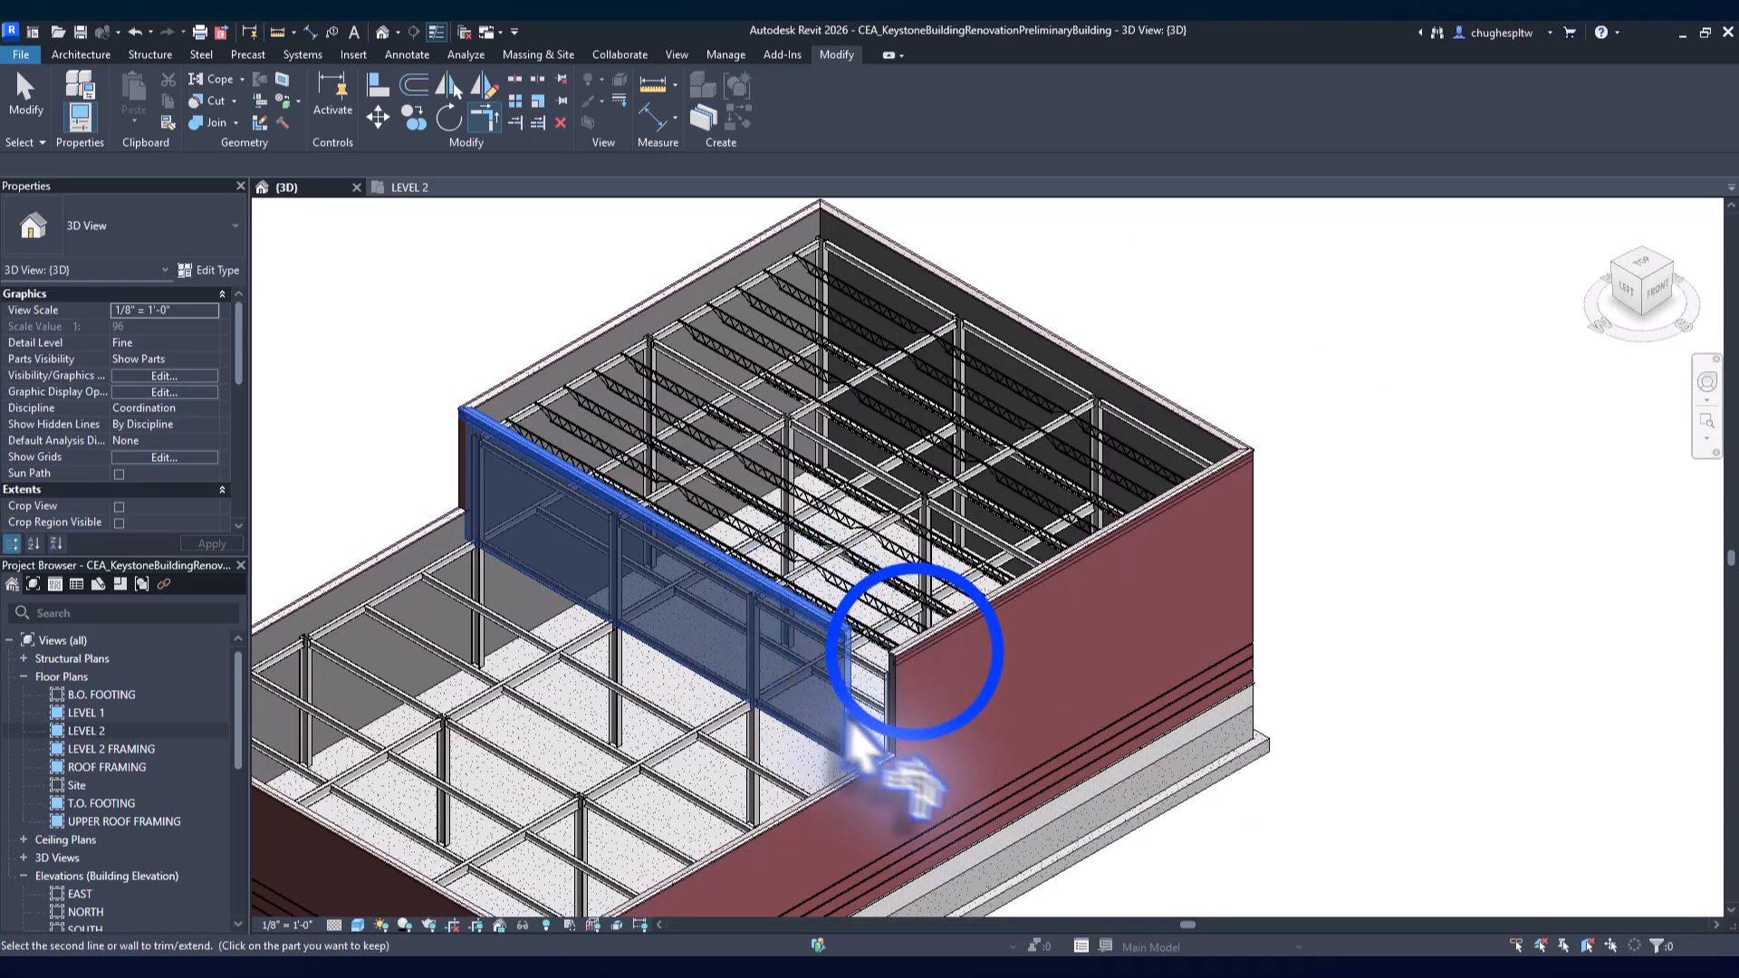
pyautogui.click(933, 693)
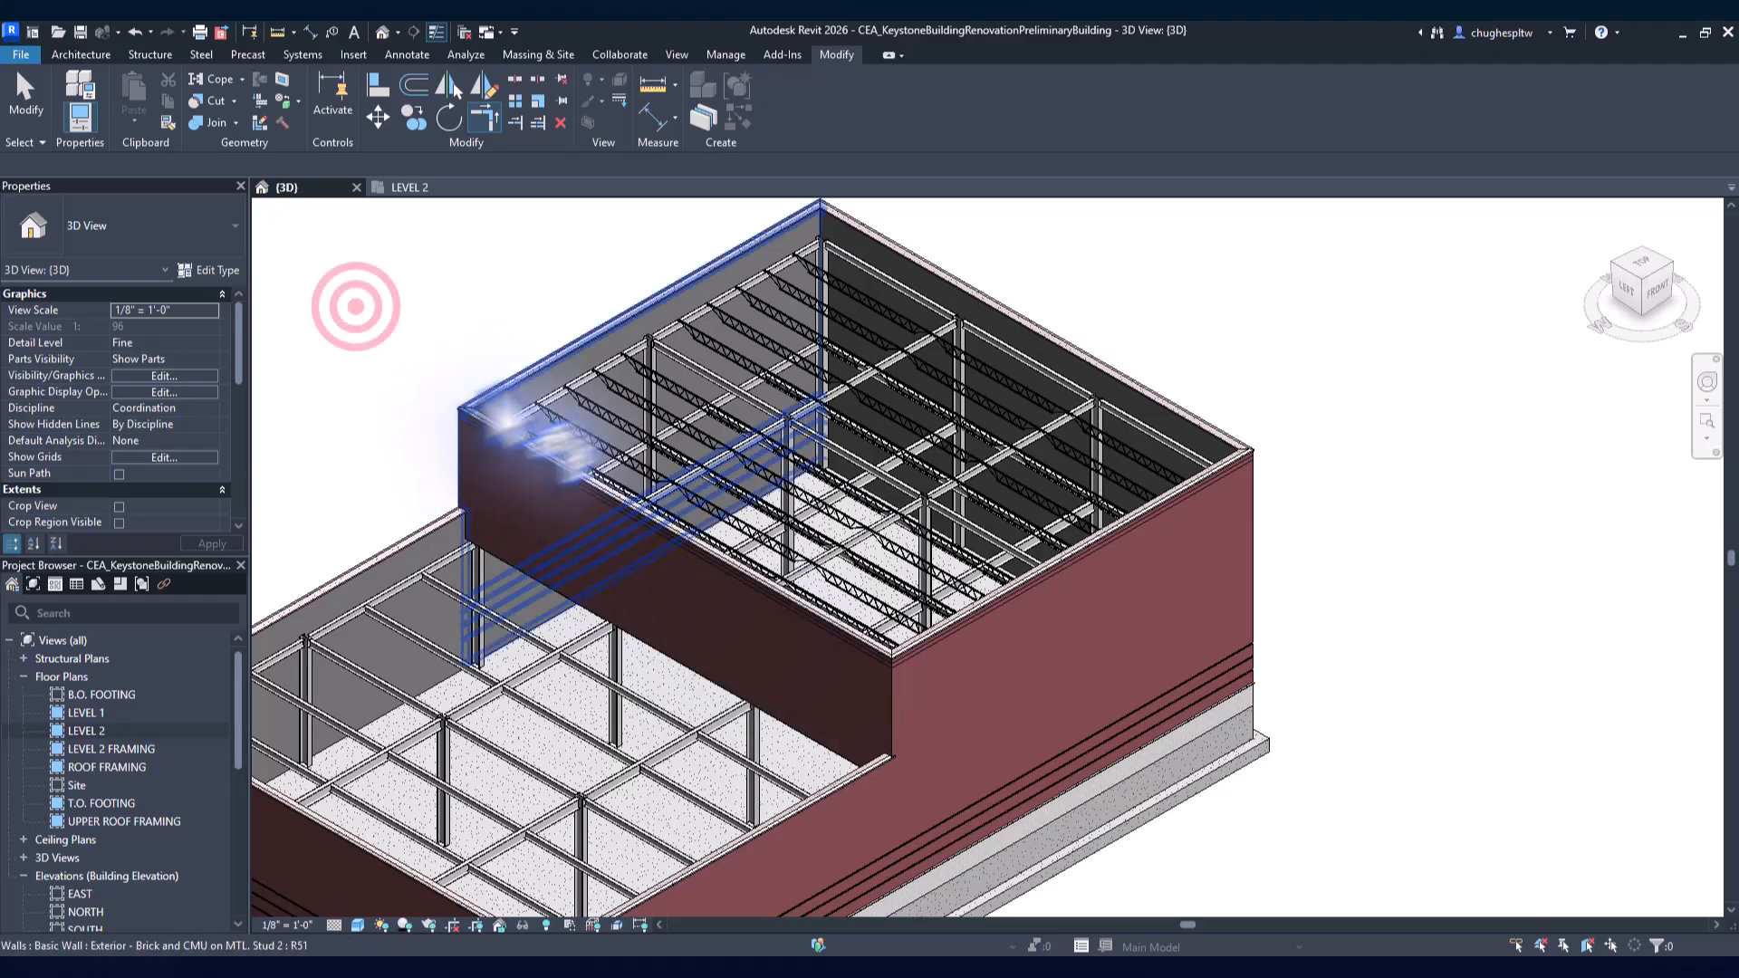
pyautogui.rightClick(364, 316)
pyautogui.click(360, 311)
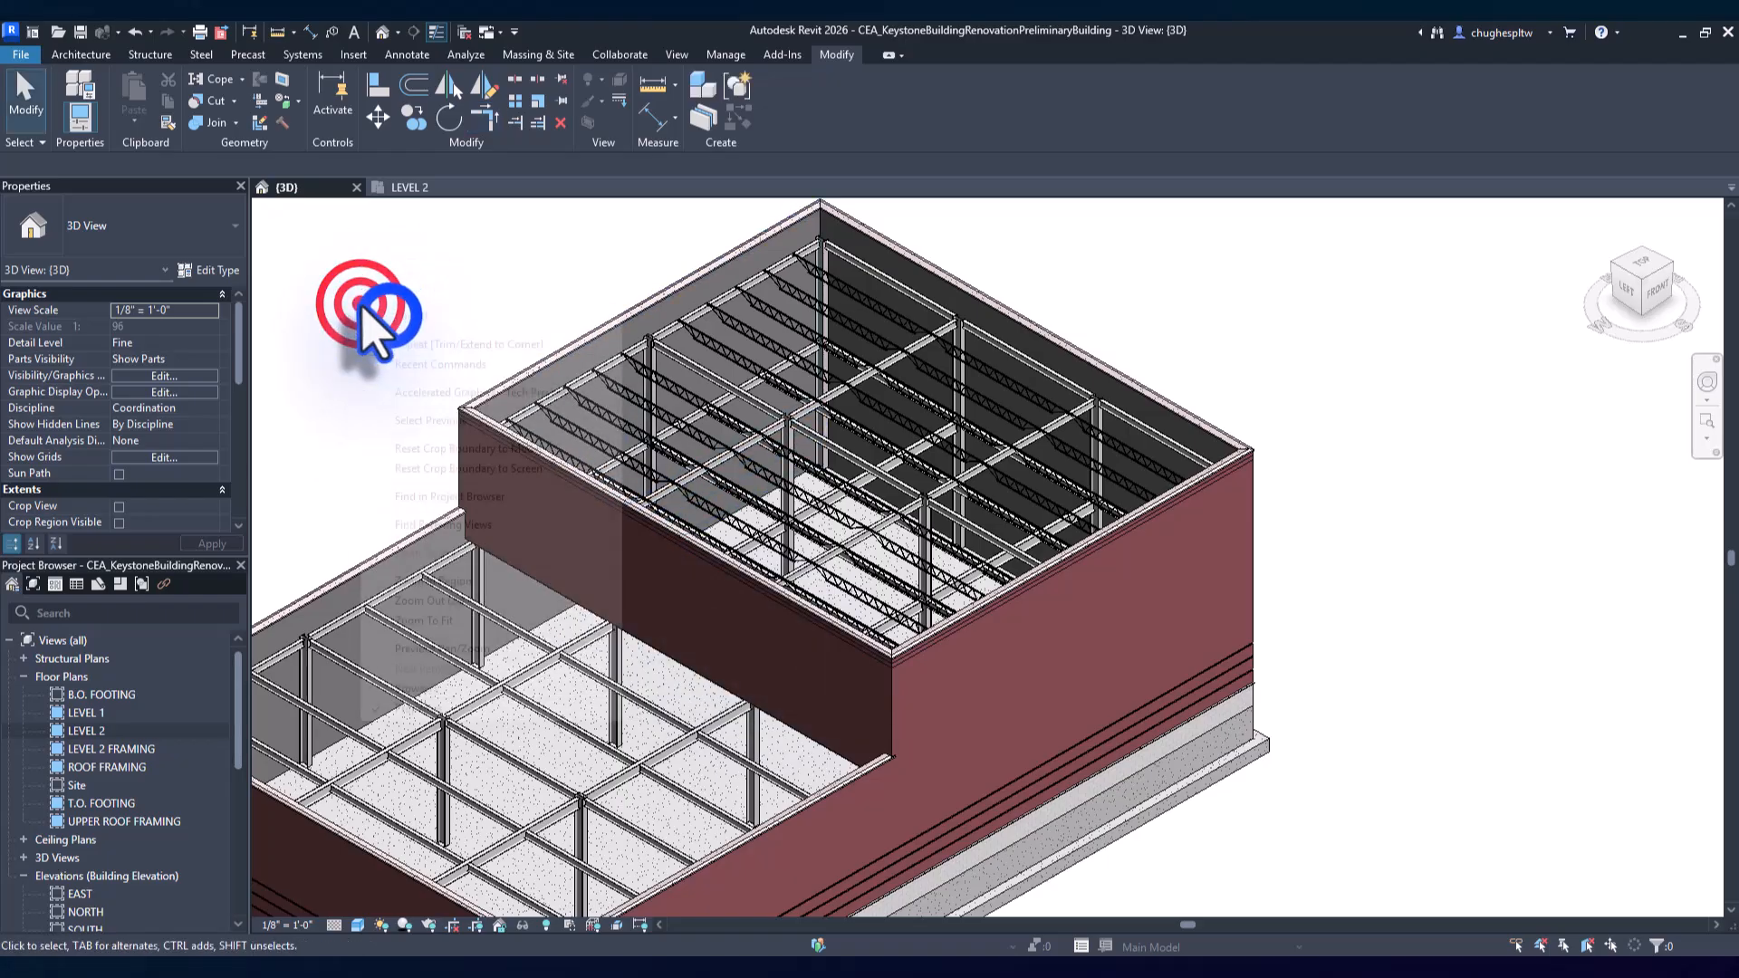
pyautogui.click(1597, 210)
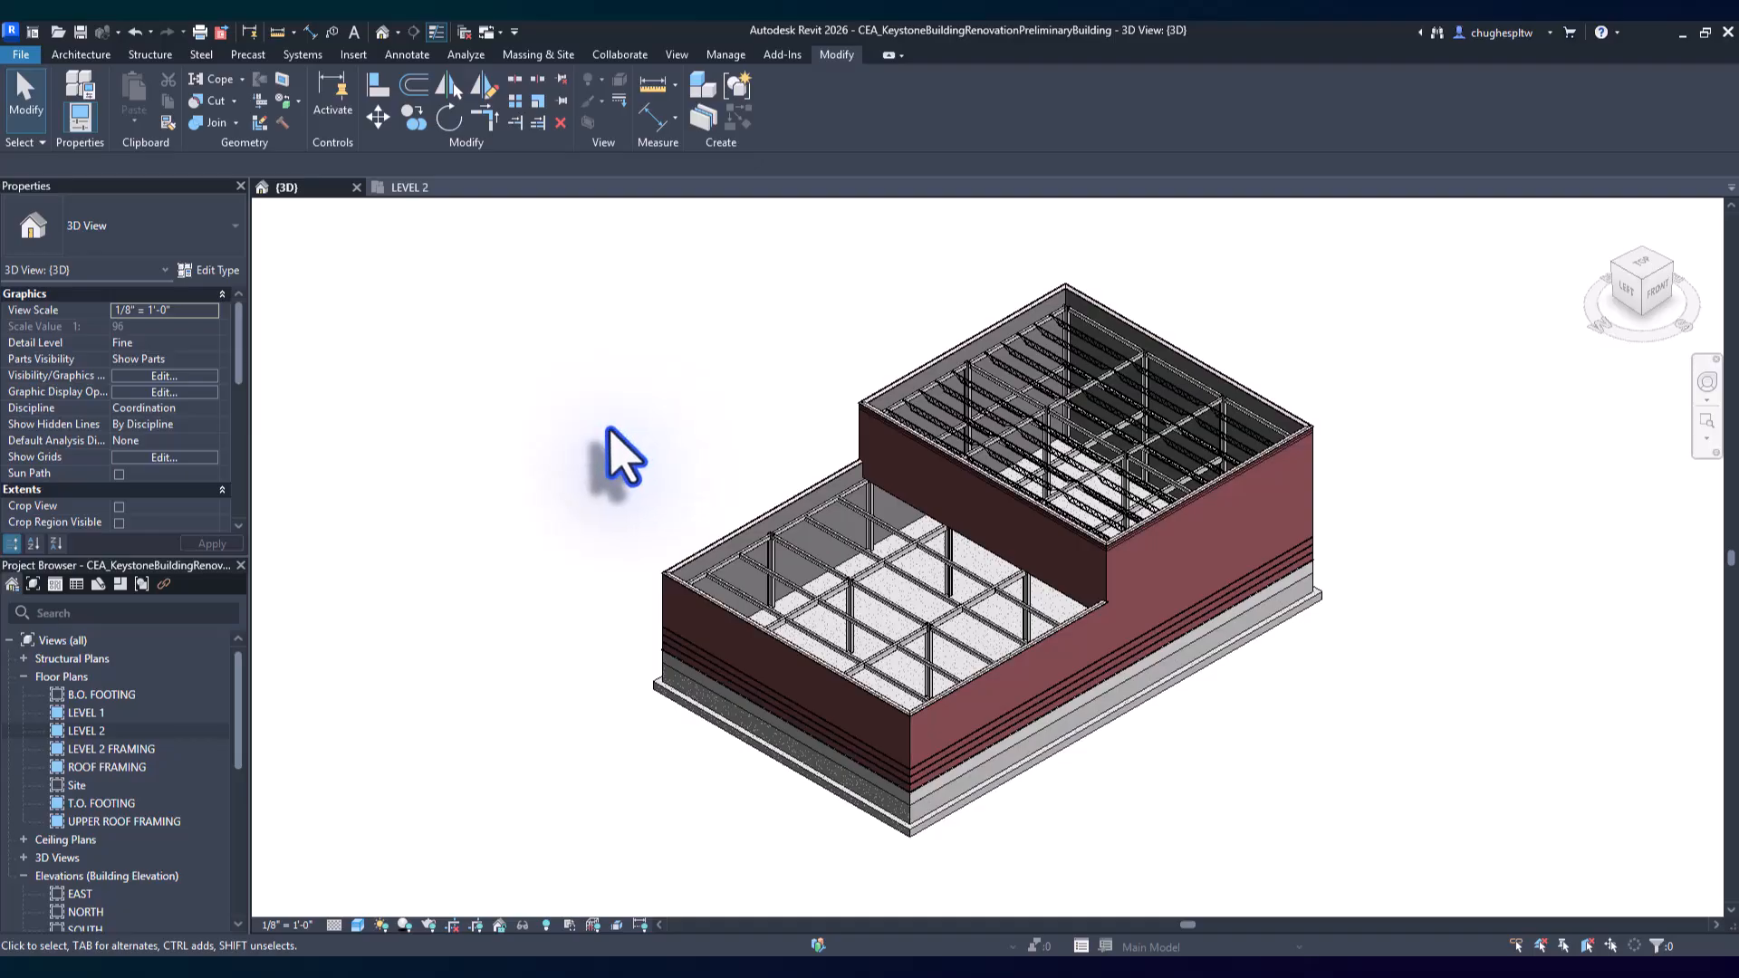